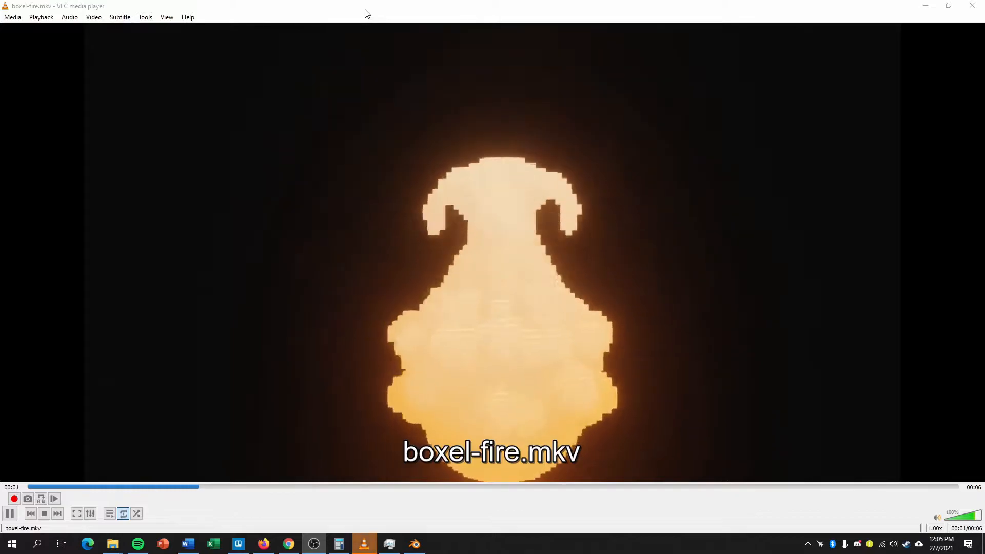
Move the video player out of the way, switch to Blender and start a new General file.
left_click_drag(370, 13, 984, 54)
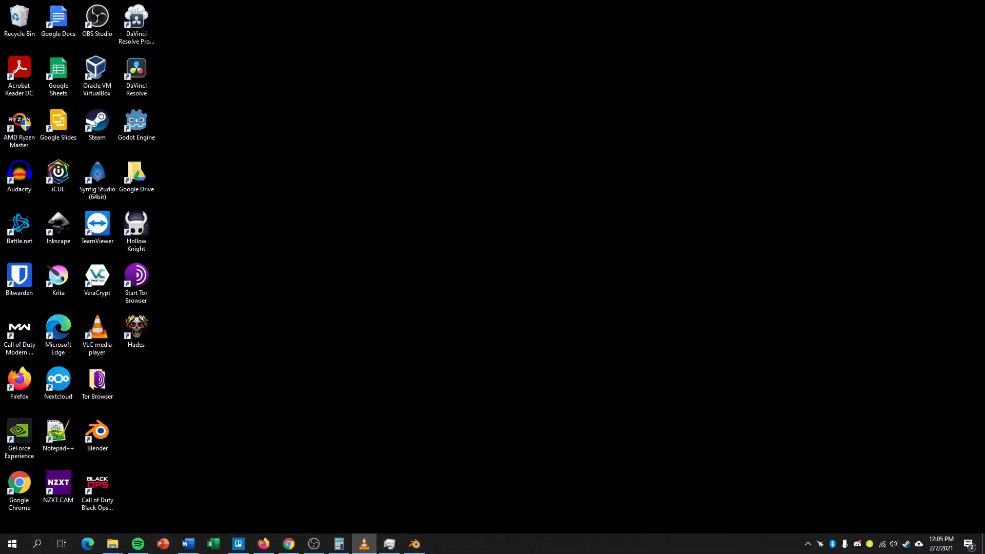
left_click(414, 544)
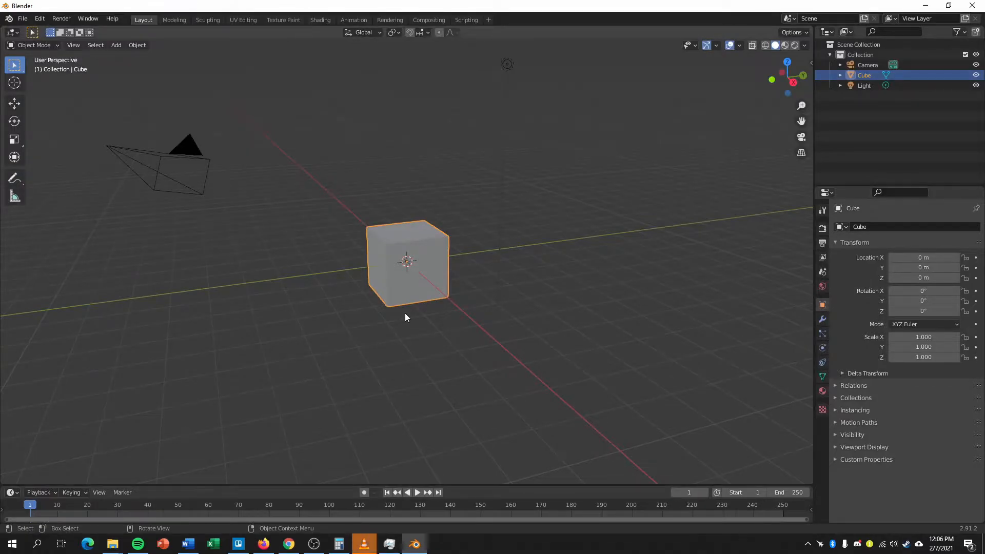
key("ctrl+n")
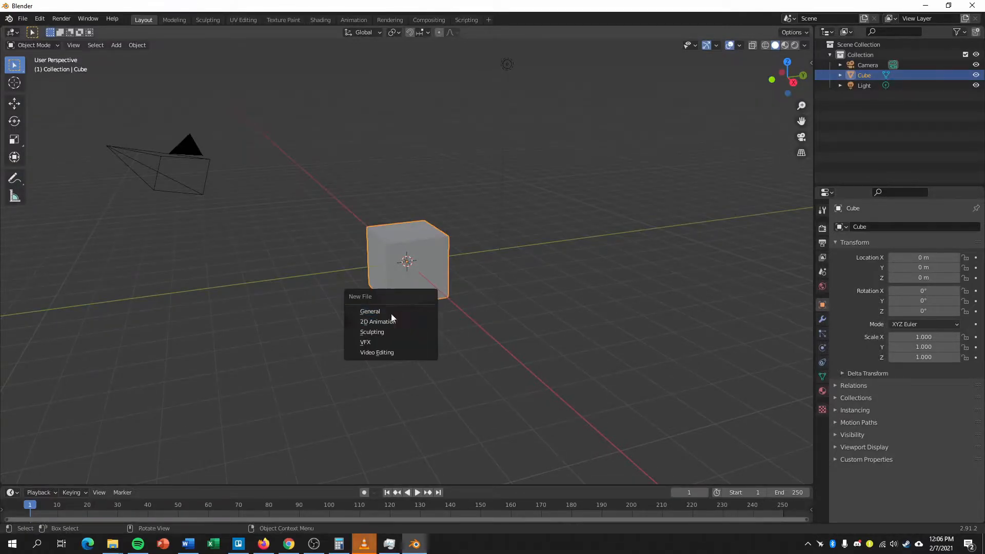
left_click(370, 315)
Delete the default cube from the scene.
middle_click_drag(400, 314, 444, 326)
key("x")
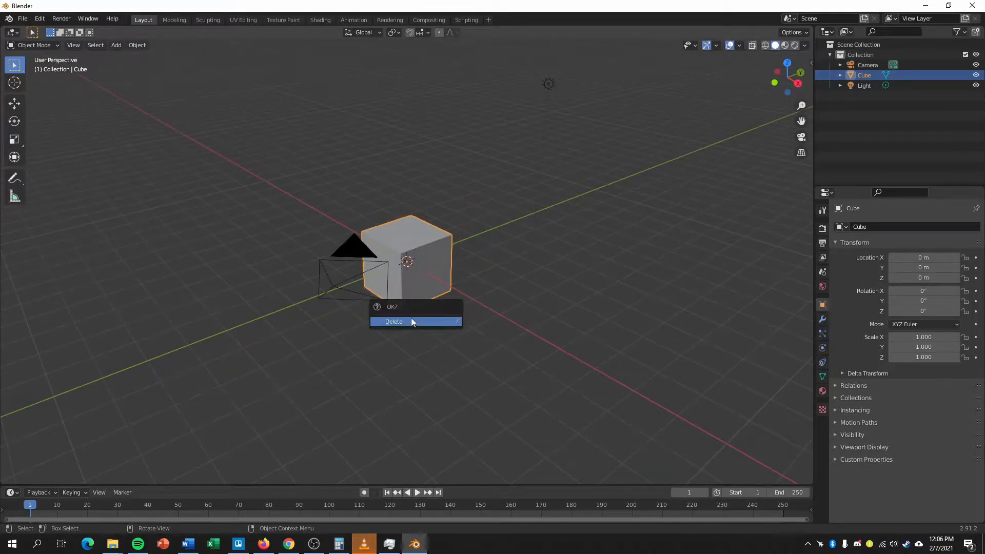
left_click(402, 323)
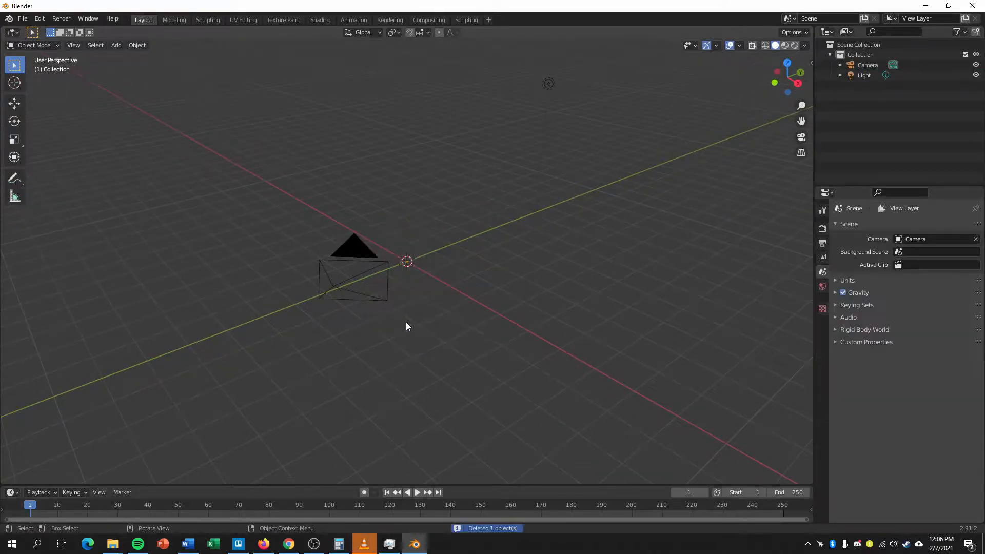
Add a UV sphere mesh at the world origin.
middle_click_drag(424, 328, 415, 331)
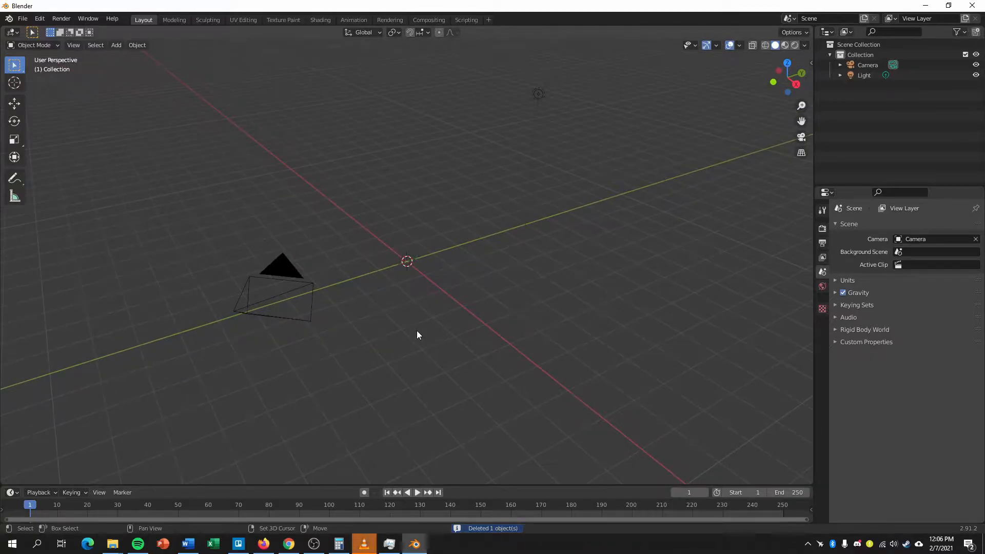
key("shift+a")
mouse_move(394, 324)
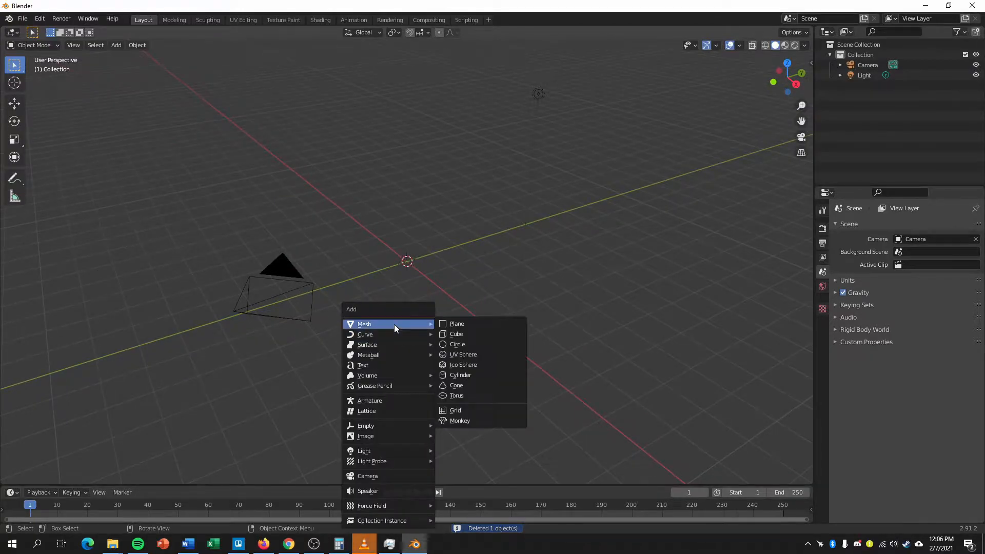
left_click(452, 355)
Apply the Quick Smoke effect to the sphere.
middle_click_drag(461, 319, 425, 305)
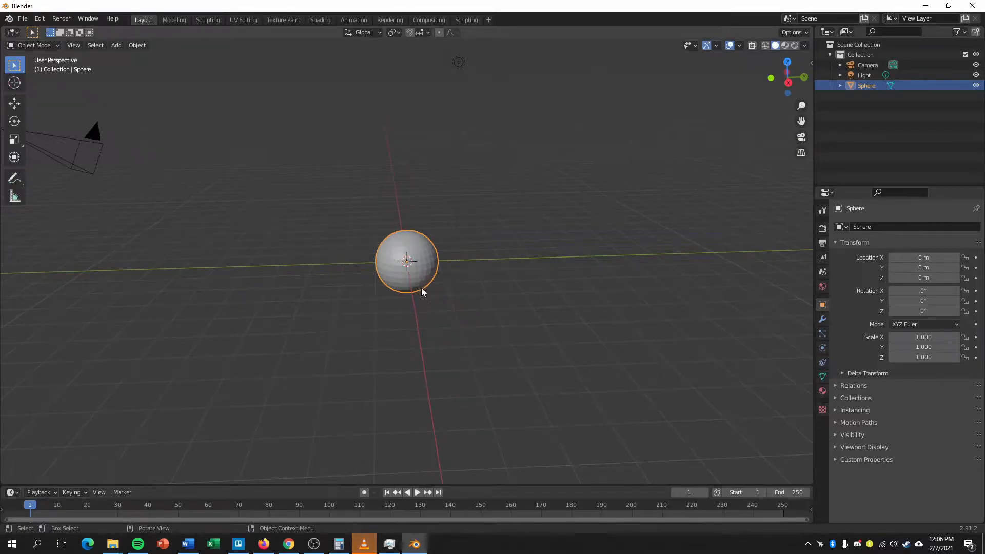
left_click(137, 45)
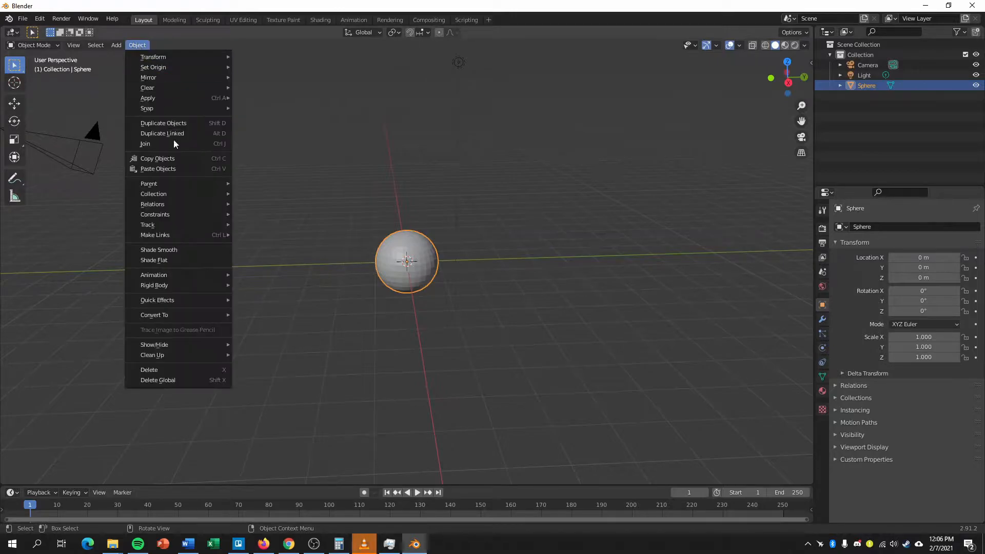
mouse_move(177, 301)
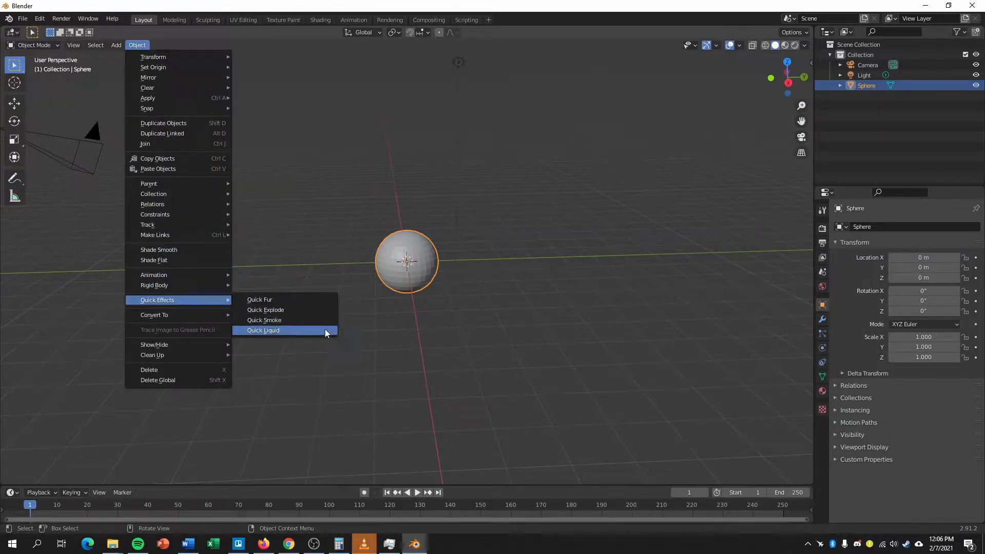
left_click(294, 322)
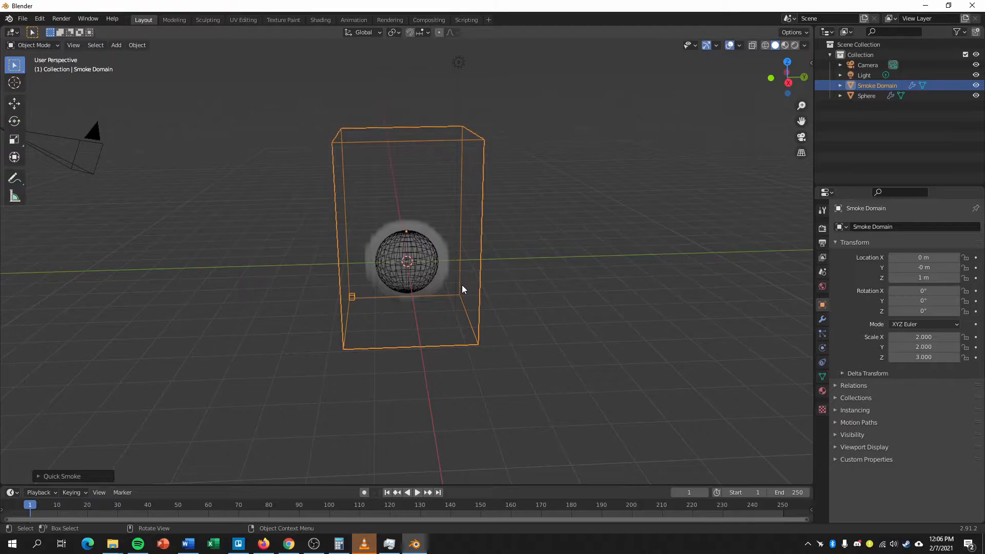
Raise the smoke domain along Z to a height of about 1.95 m and scale it up about 1.2 times.
middle_click_drag(444, 282, 452, 274)
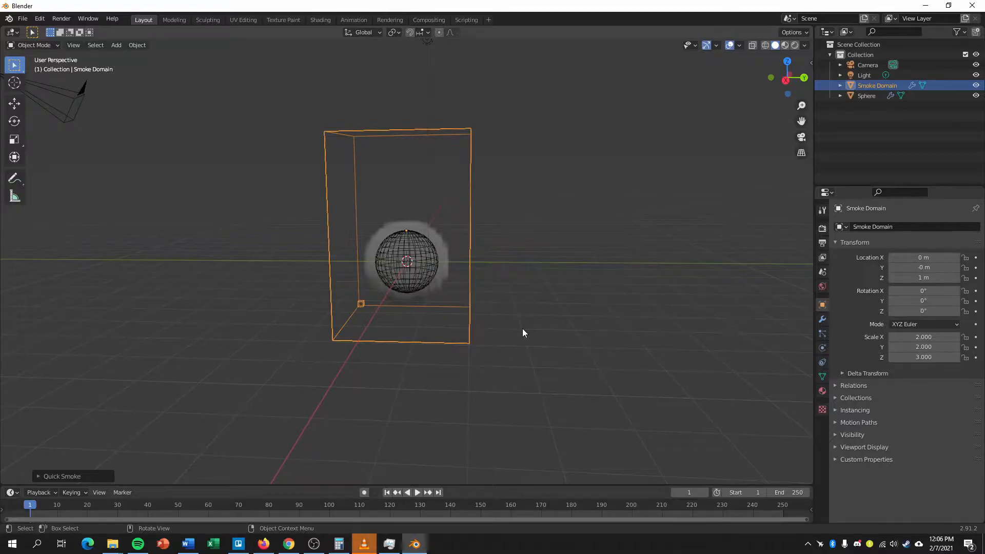
key("g")
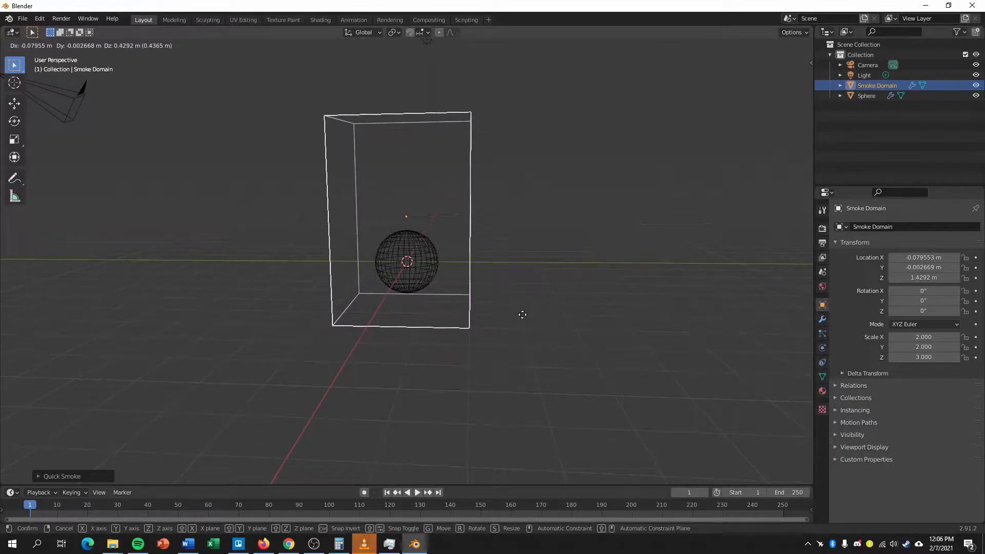
key("z")
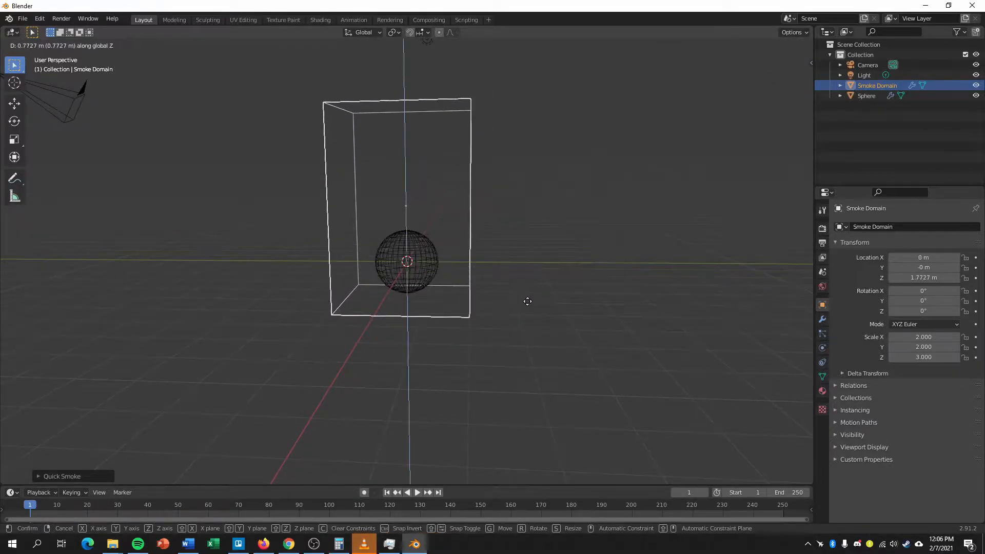
left_click(527, 303)
key("s")
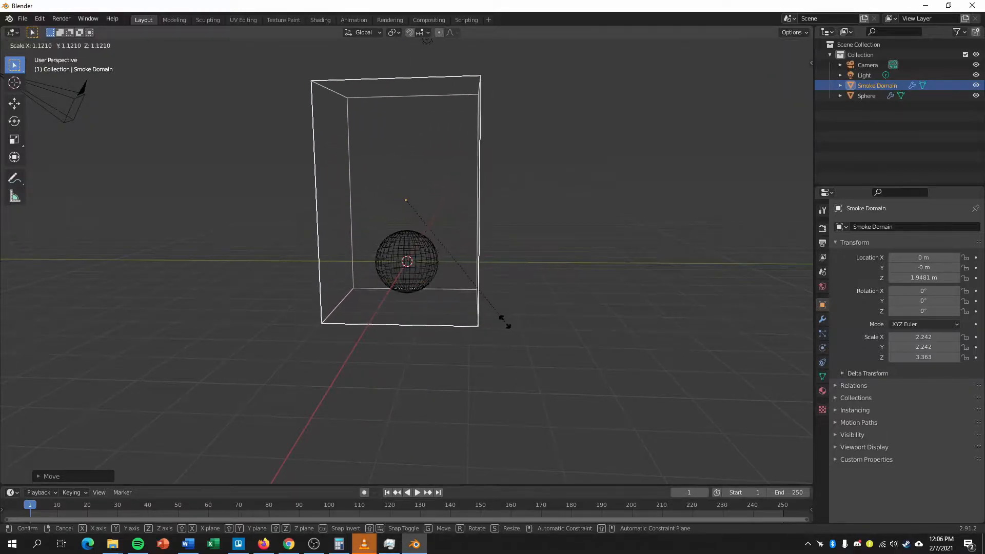
left_click(520, 322)
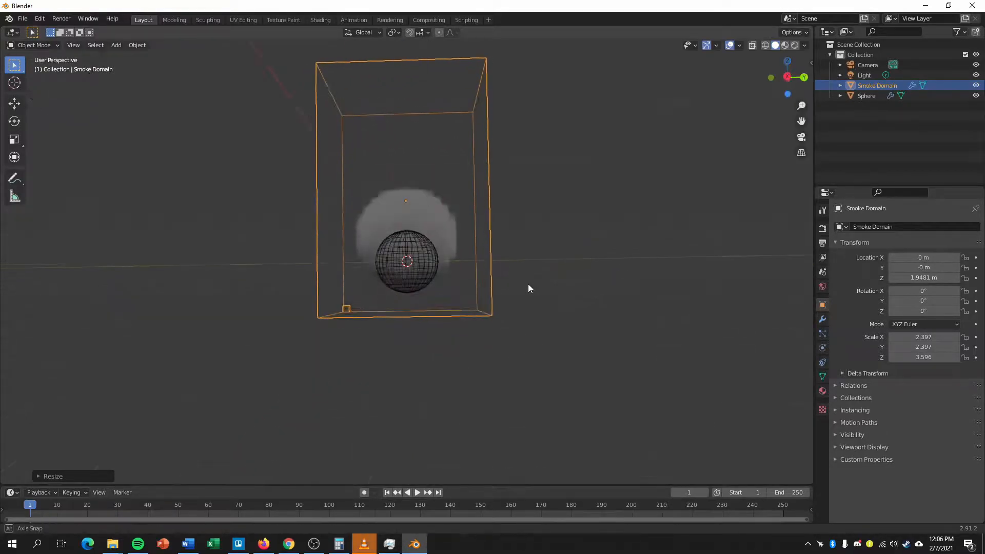
Set the sphere's fluid flow type to Fire in its physics properties.
left_click(423, 266)
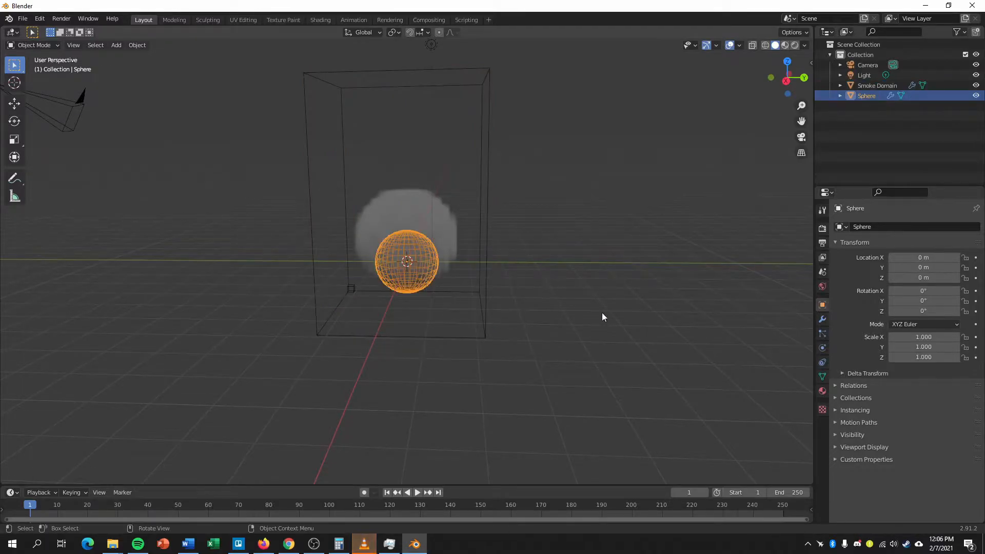
left_click(820, 349)
left_click(914, 304)
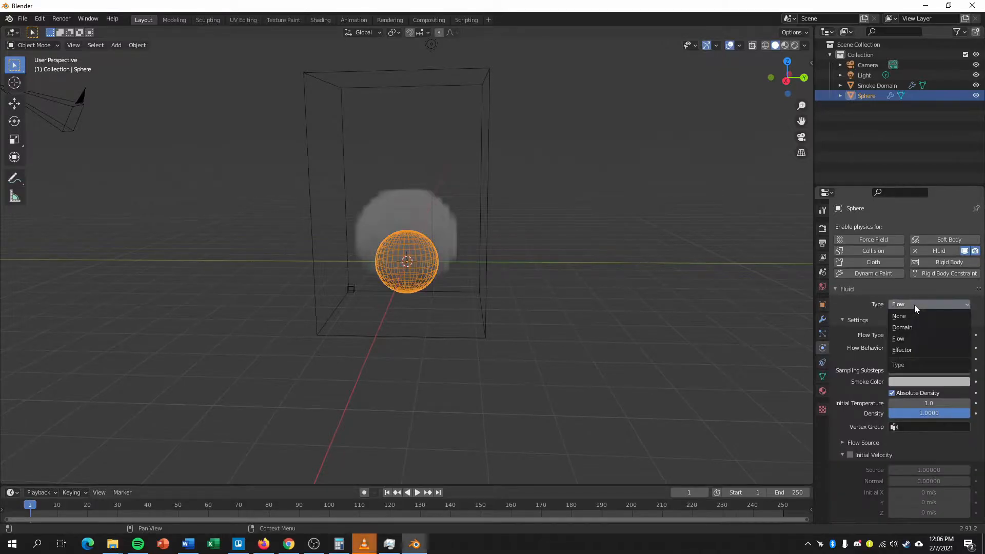
left_click(913, 335)
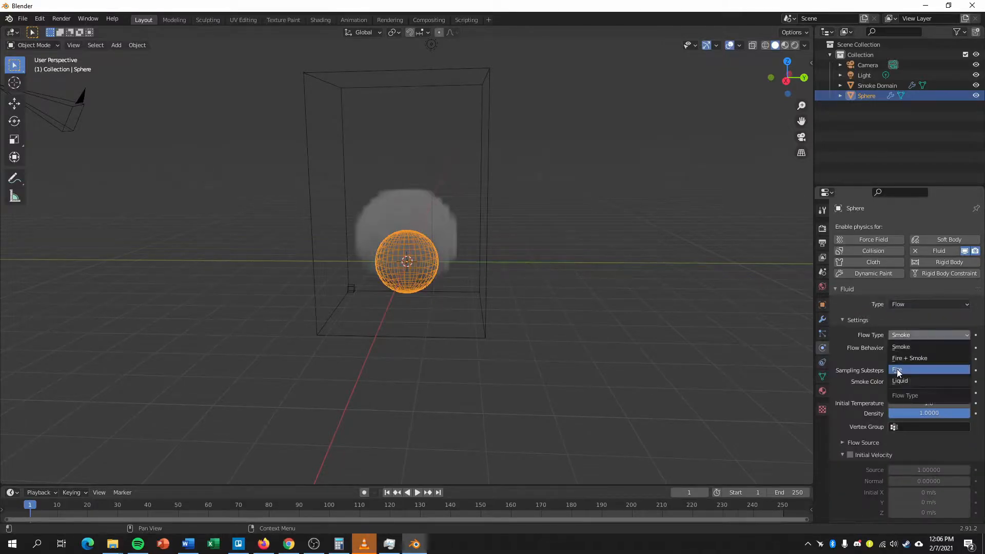
left_click(897, 369)
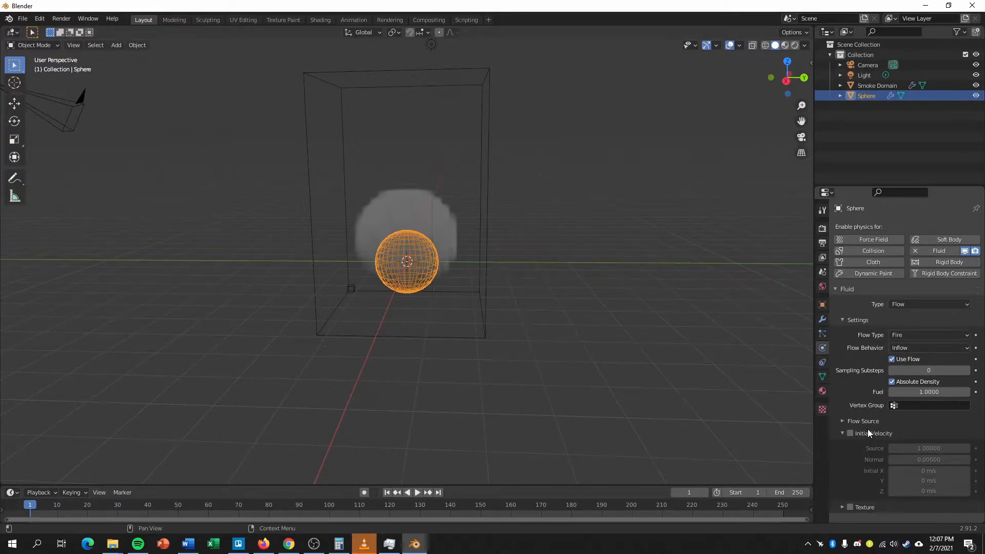
Set the surface emission of the sphere's flow source to 1.
left_click(846, 421)
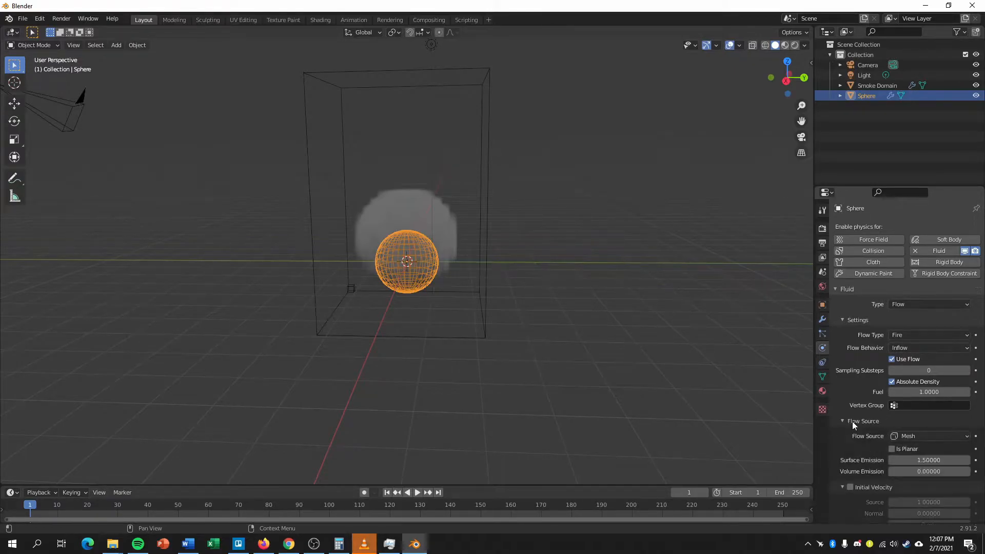
scroll(884, 427, "down", 2)
left_click(927, 420)
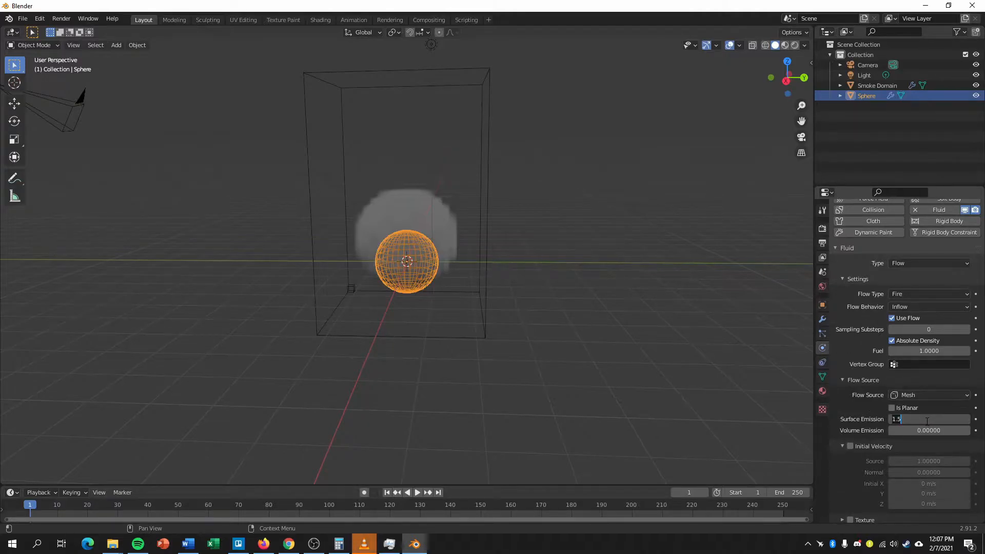
type("1")
key("Return")
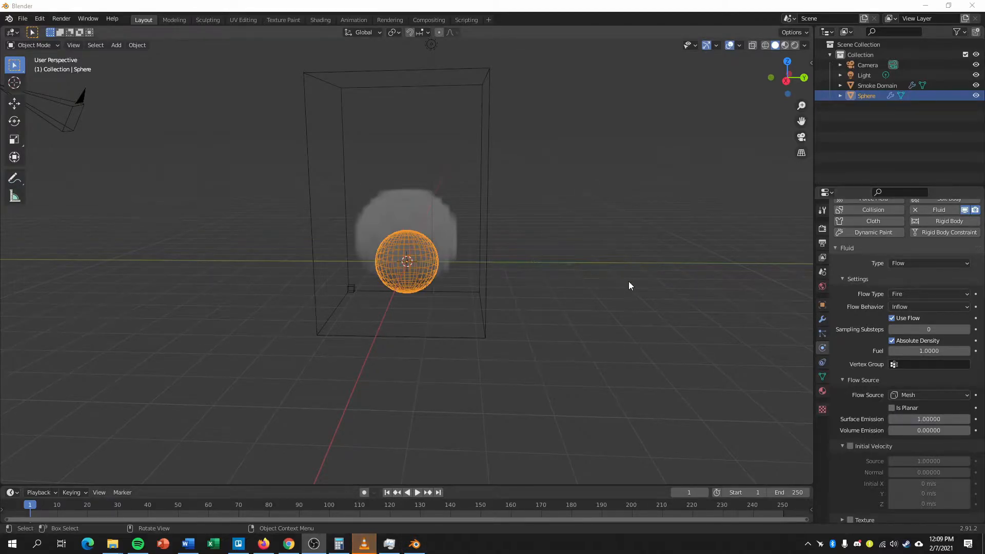
Enable initial velocity on the sphere's flow and set its Z component to 0.5 m/s.
left_click(851, 448)
left_click(929, 504)
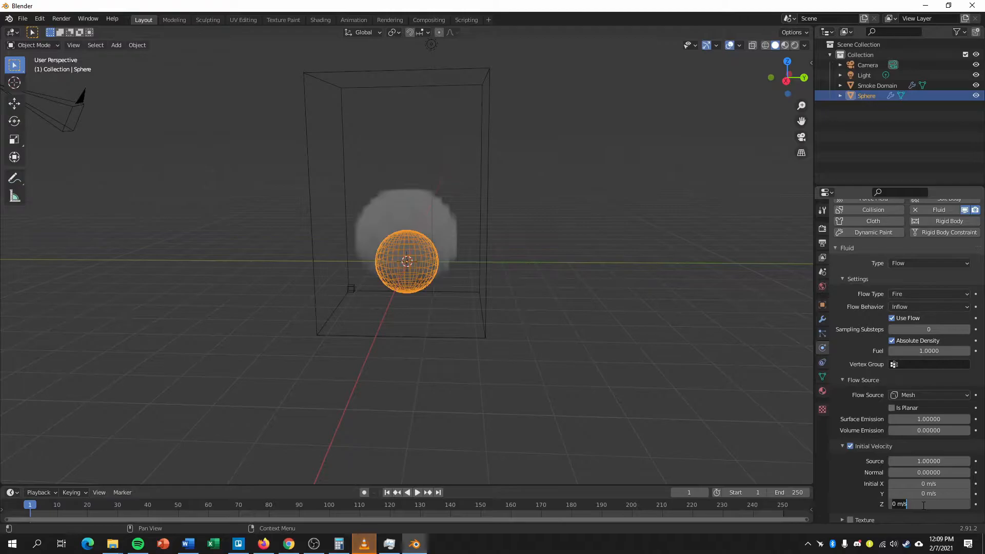
type(".5")
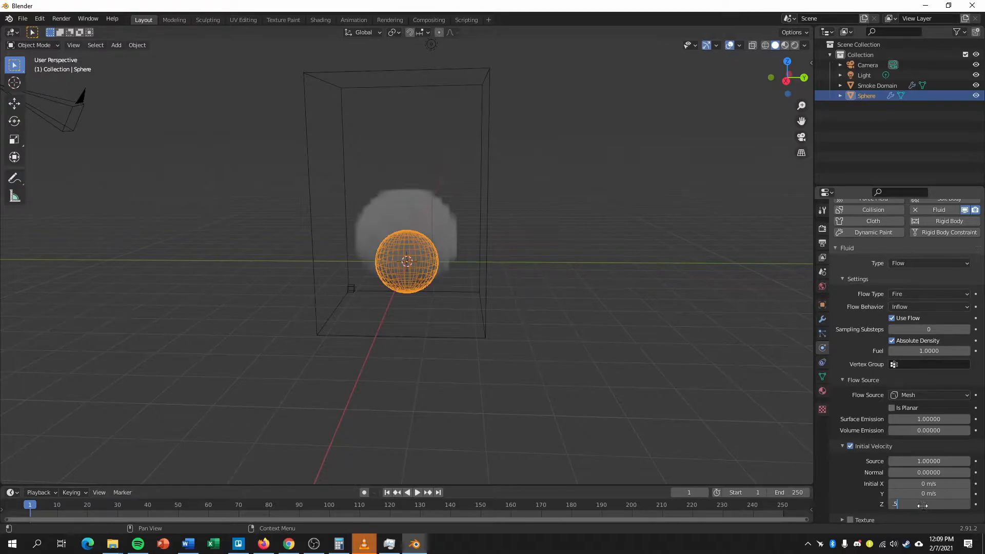
key("Return")
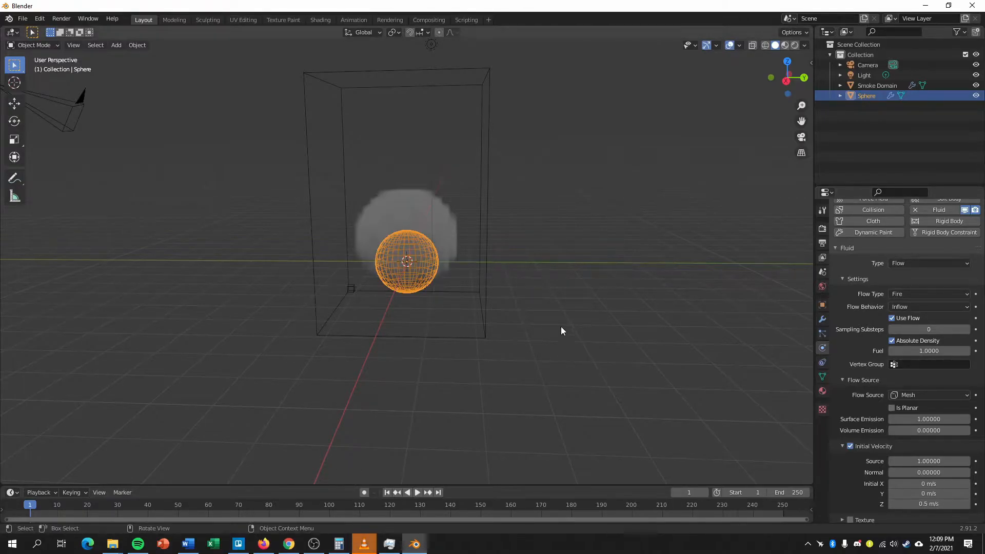
Set the smoke domain's resolution divisions to 128.
left_click(485, 181)
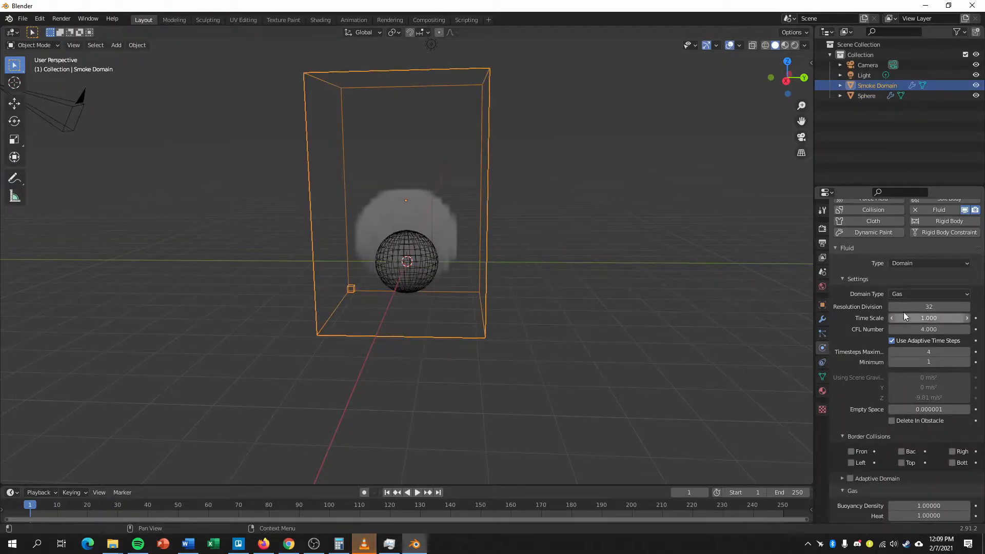
left_click(920, 307)
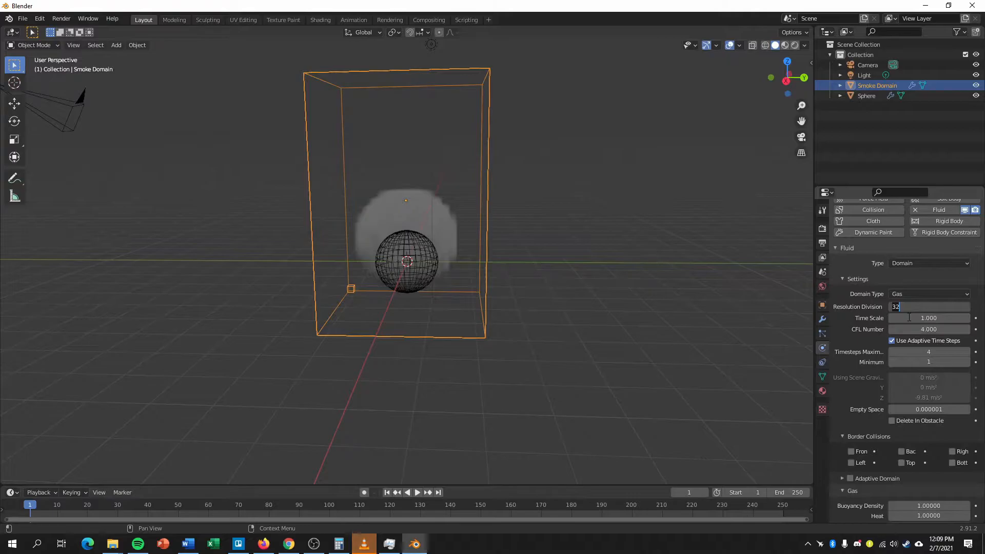
type("128")
key("Return")
Set the reaction speed in the smoke domain's fire settings to 0.5.
scroll(881, 503, "down", 6)
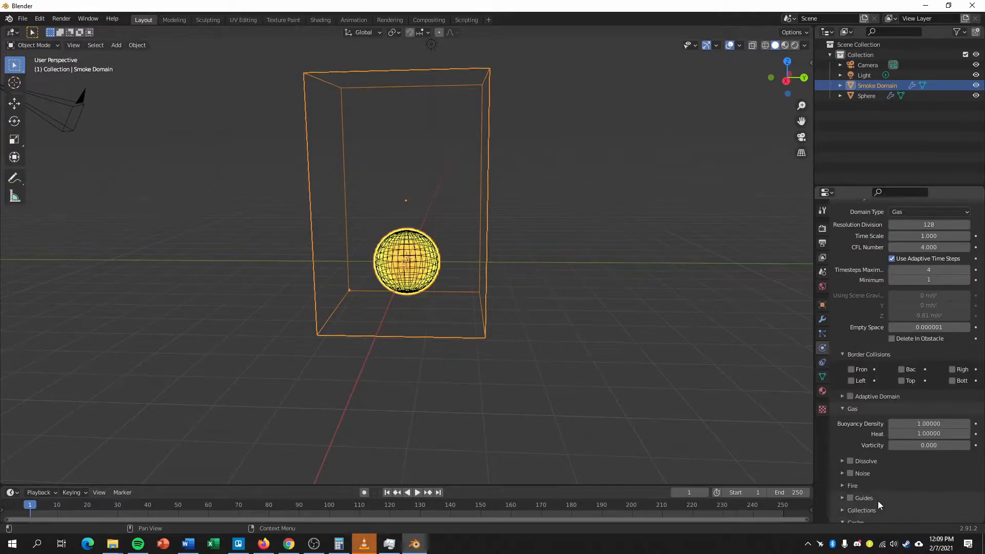
left_click(848, 444)
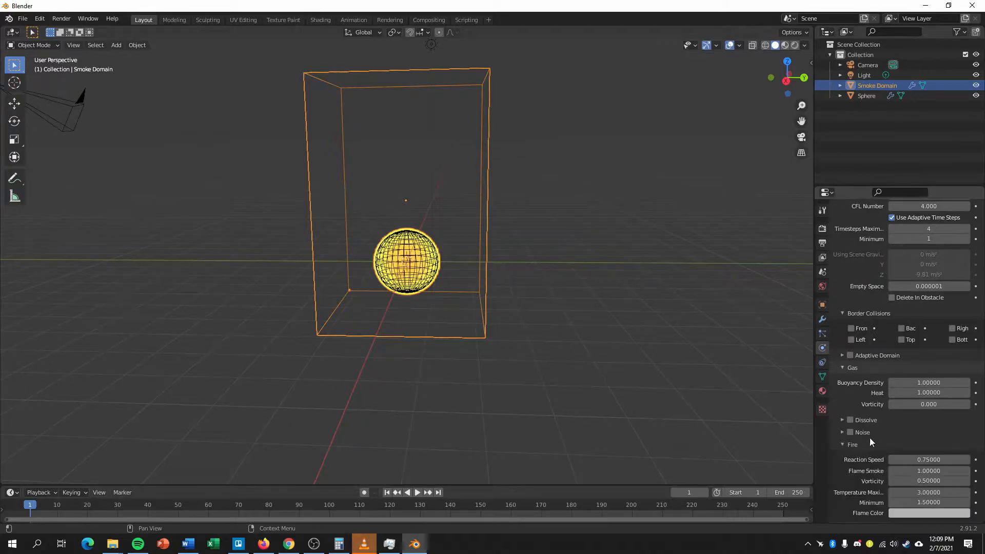
scroll(864, 439, "down", 2)
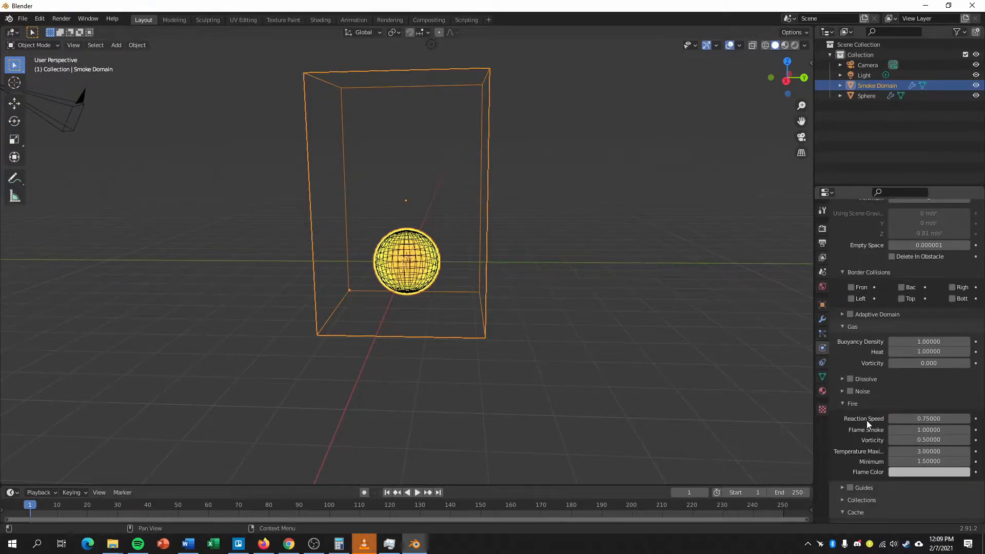
left_click(929, 419)
type(".5")
key("Return")
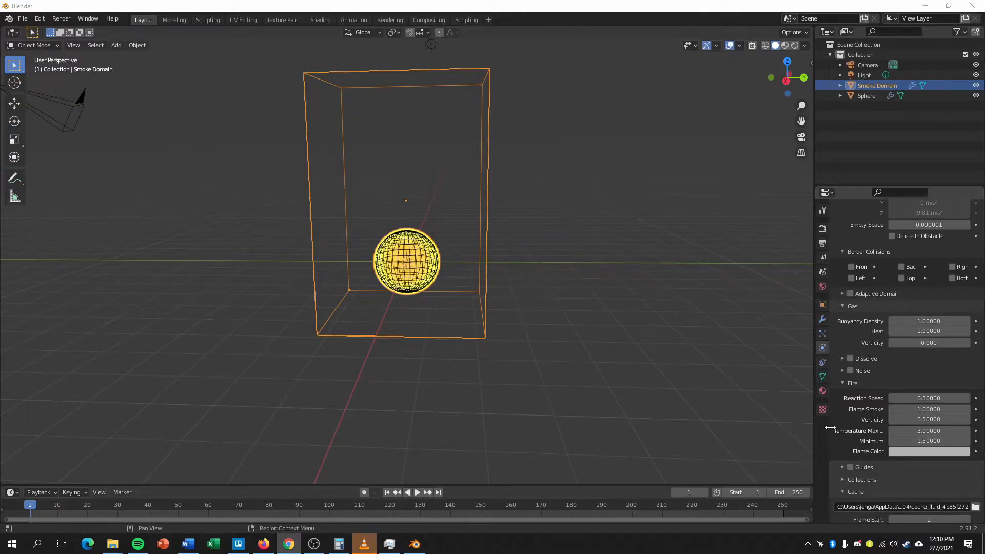
scroll(850, 441, "down", 4)
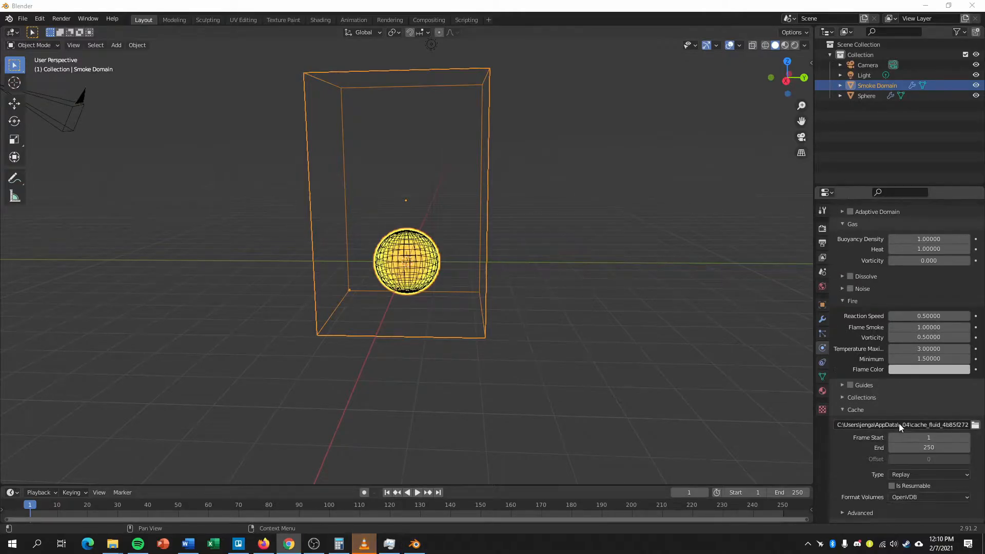
left_click(974, 425)
left_click_drag(371, 11, 393, 69)
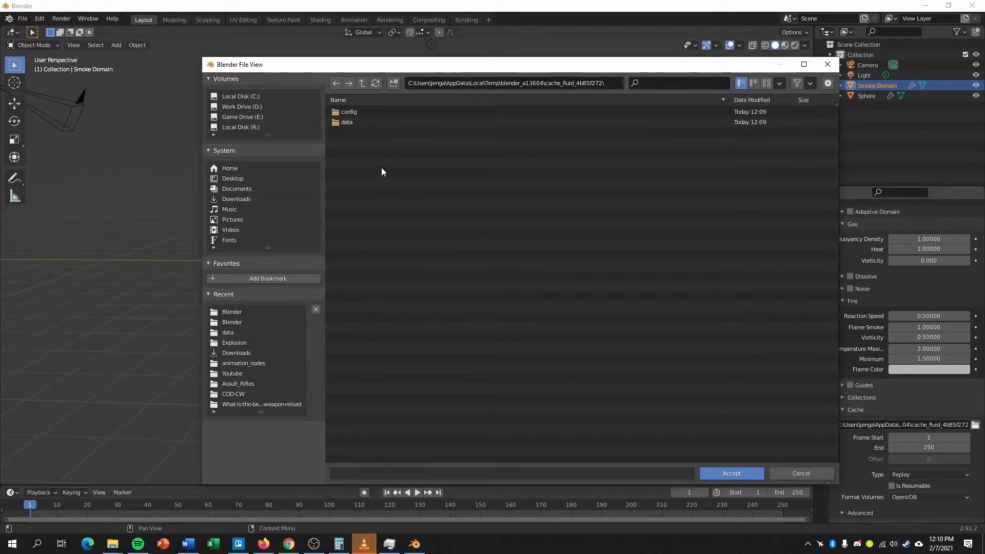
left_click(827, 64)
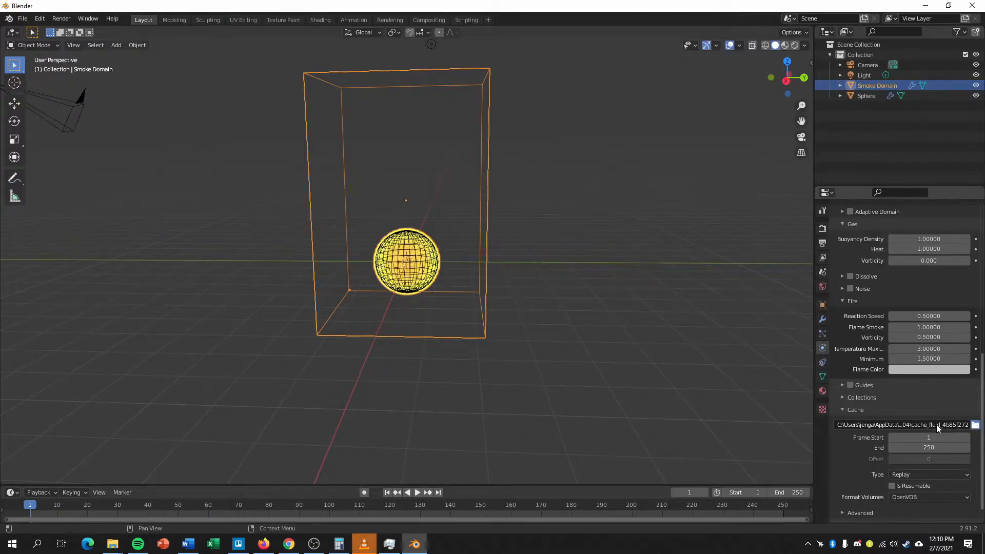
Create a folder named Cache in D:\Blender and set it as the smoke domain's cache location.
left_click(974, 425)
left_click(212, 50)
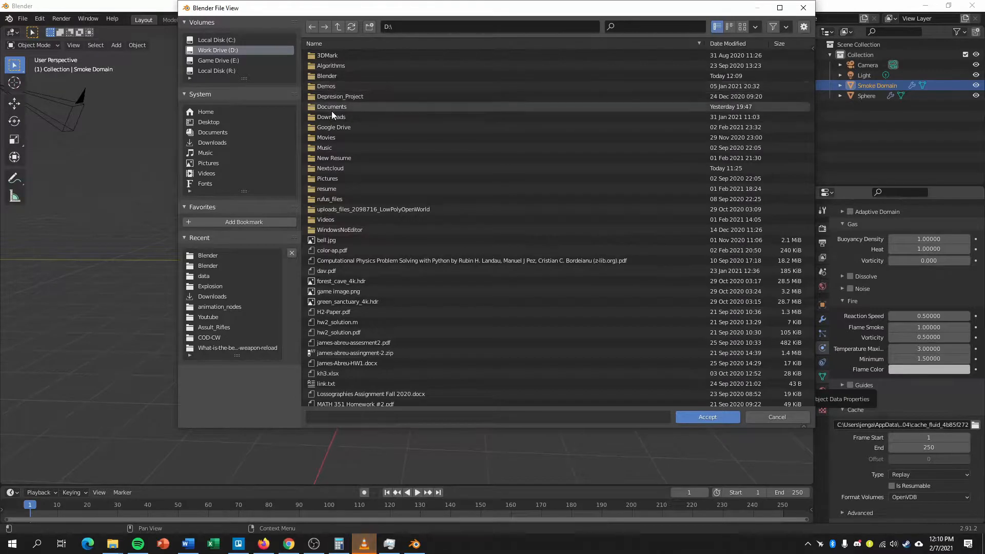
double_click(325, 76)
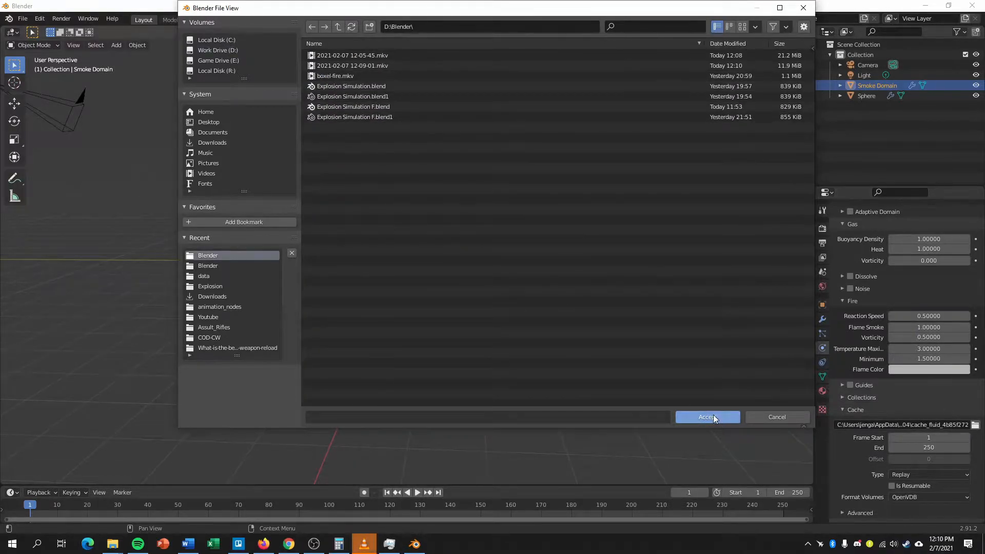
left_click(369, 29)
type("Caxh")
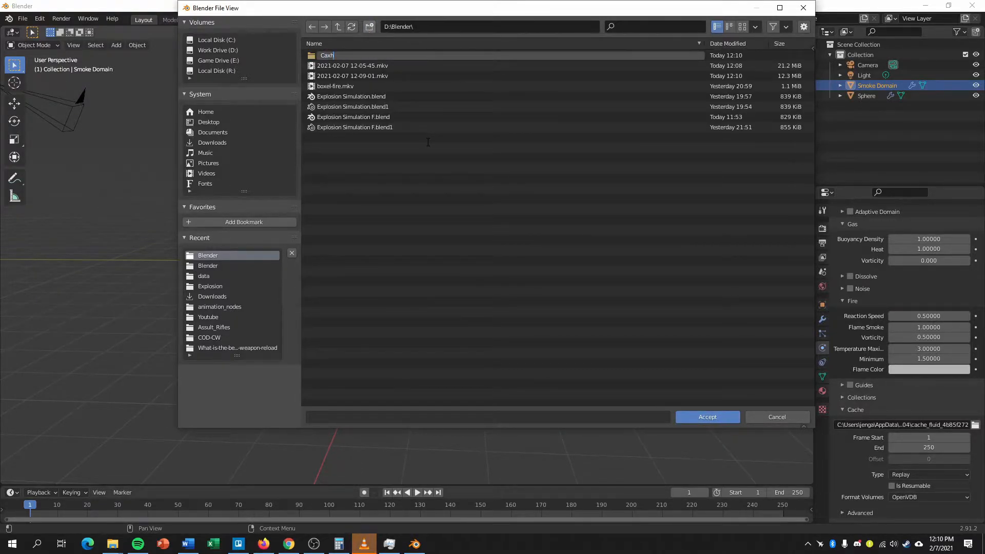
key("BackSpace")
type("e")
key("BackSpace")
type("he")
key("Return")
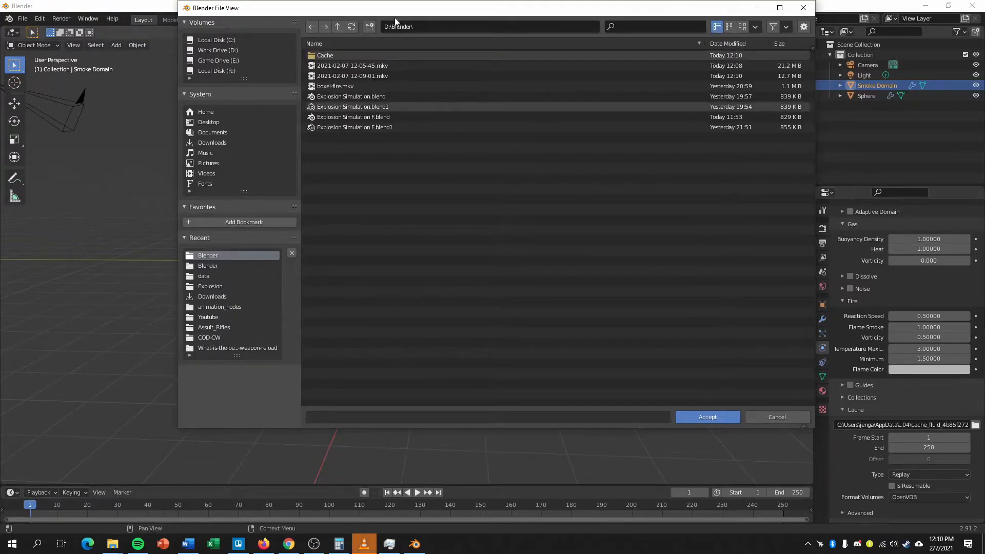
double_click(332, 55)
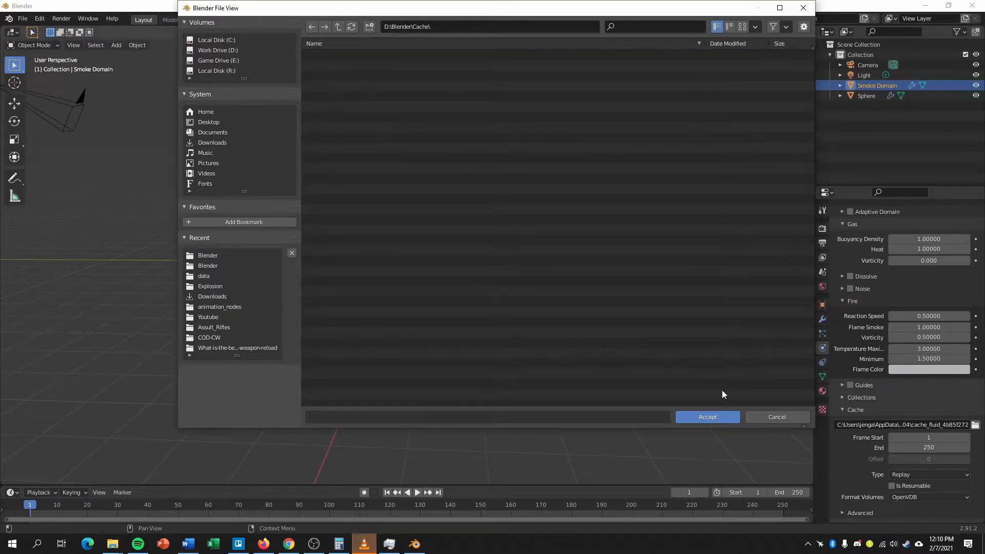
left_click(718, 417)
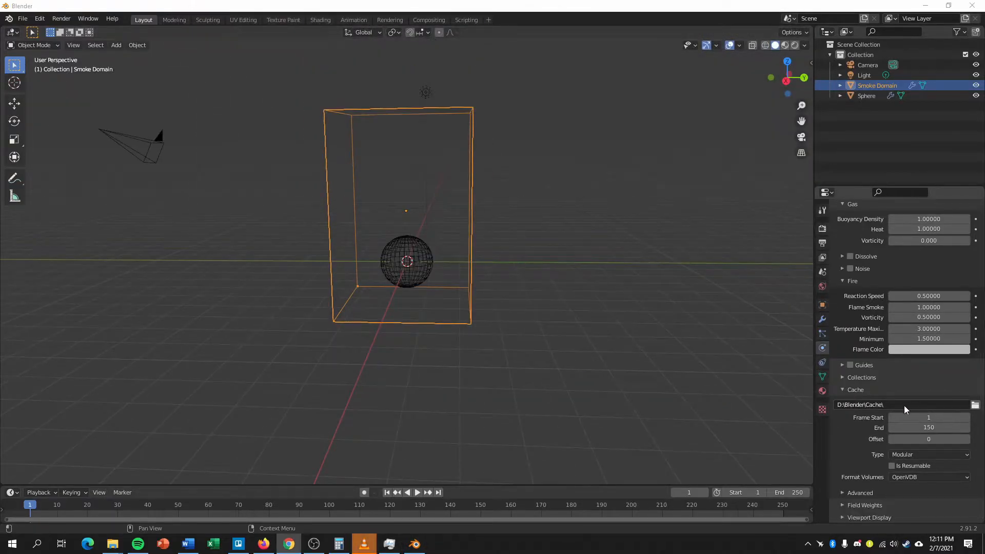
Set the smoke domain's cache end frame to 150 and its cache type to Modular.
left_click(928, 427)
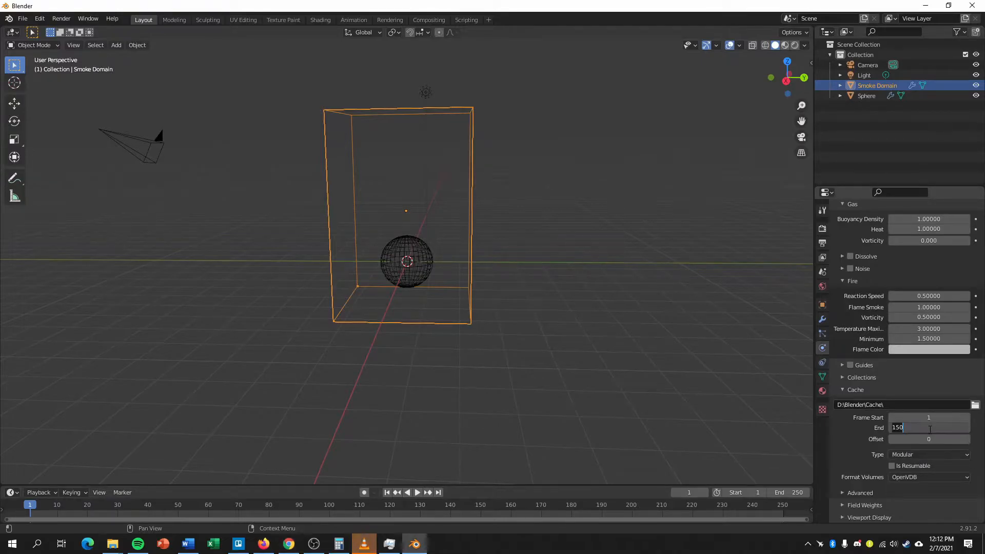
left_click(901, 453)
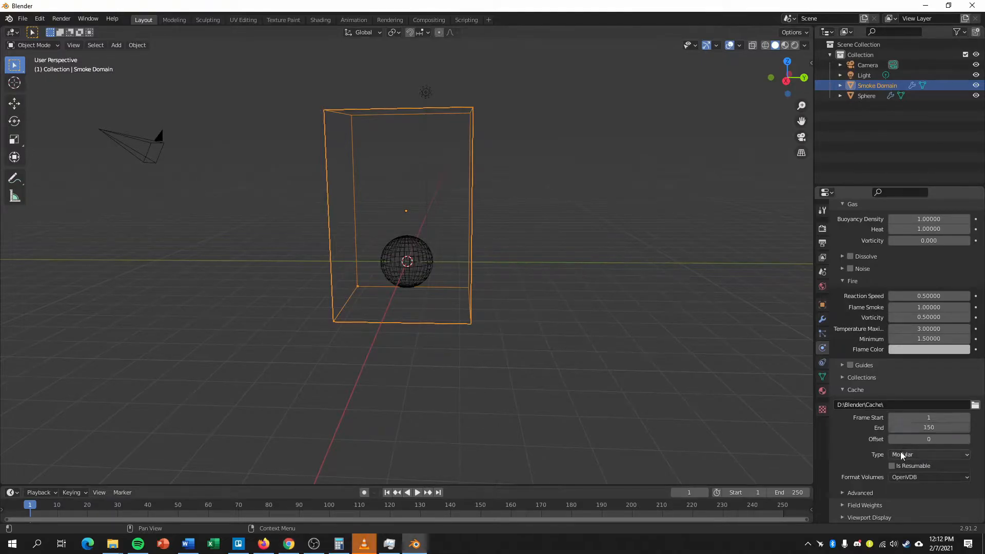
left_click(909, 453)
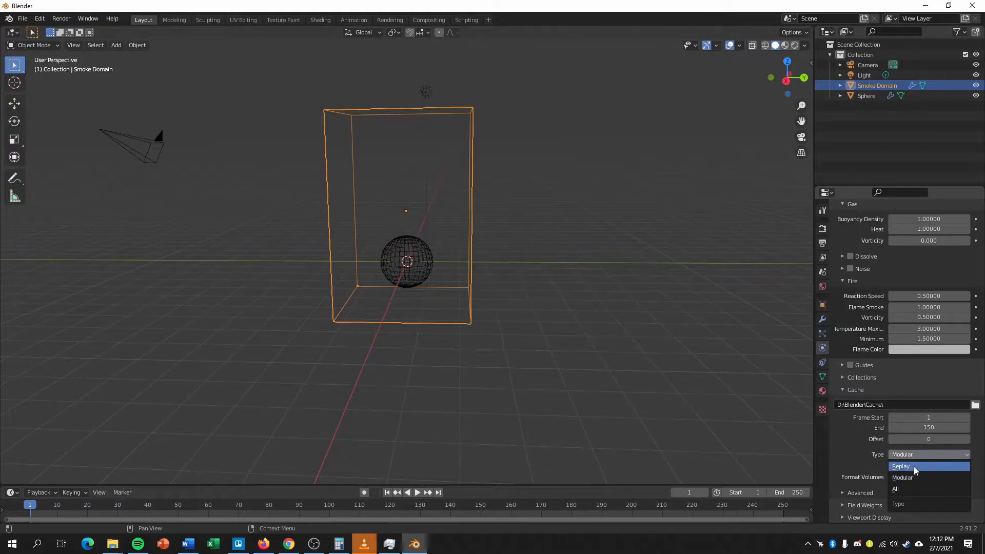
left_click(912, 476)
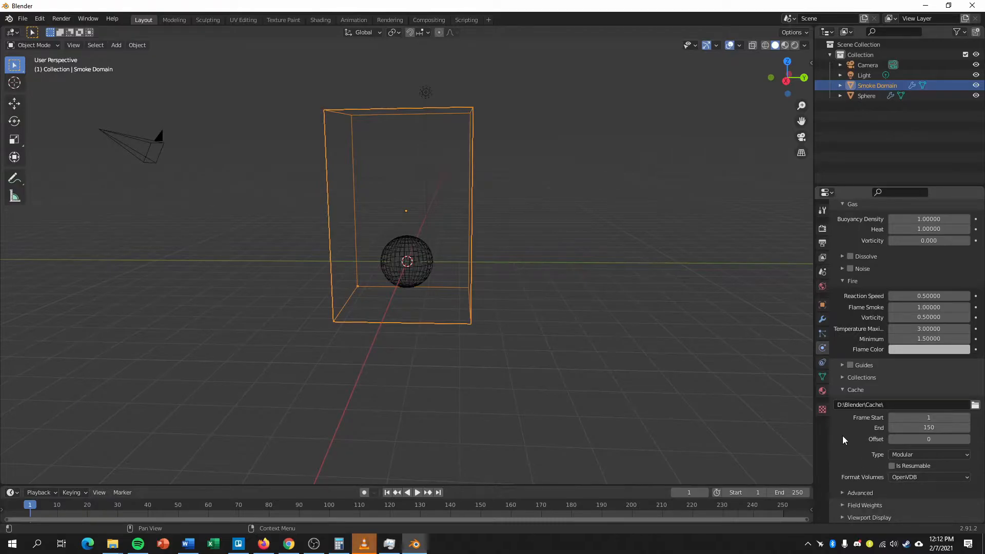
Save the project in D:\Blender under the name explosion.
scroll(843, 436, "up", 1)
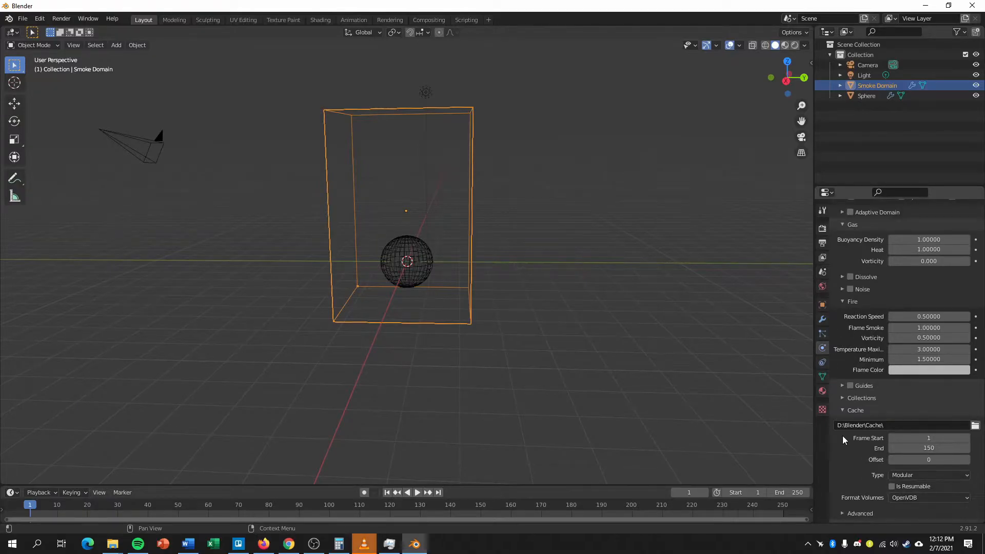
scroll(842, 436, "up", 12)
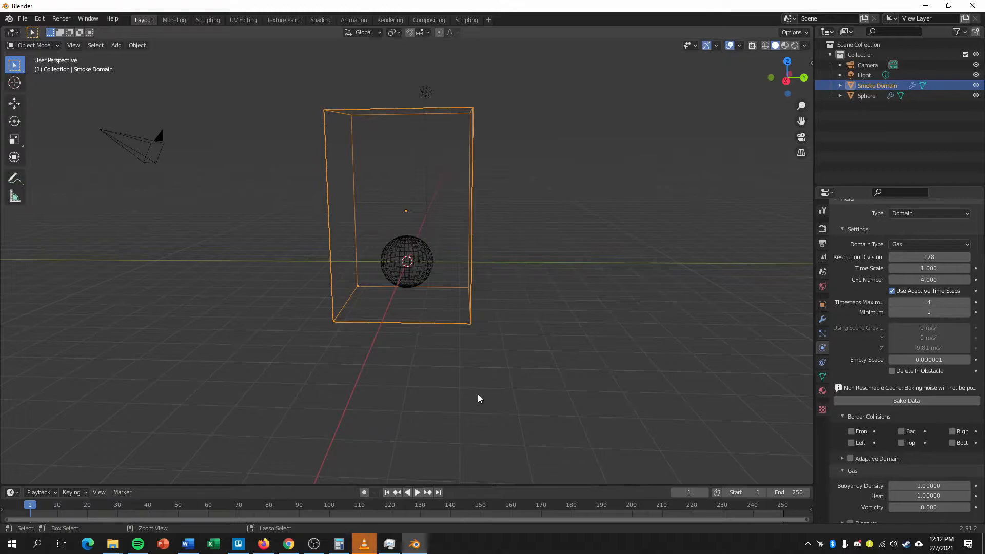
key("ctrl+s")
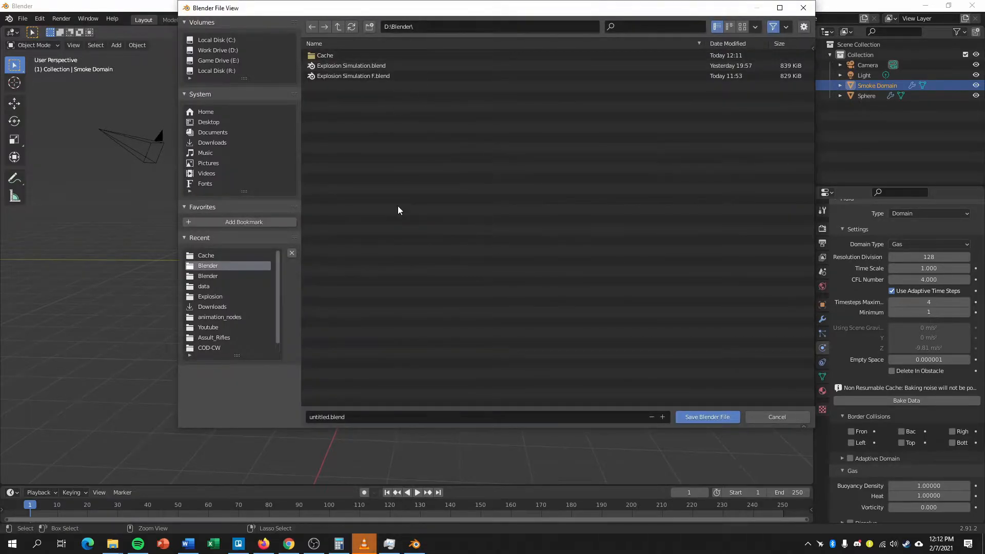
left_click(356, 416)
type("explosion")
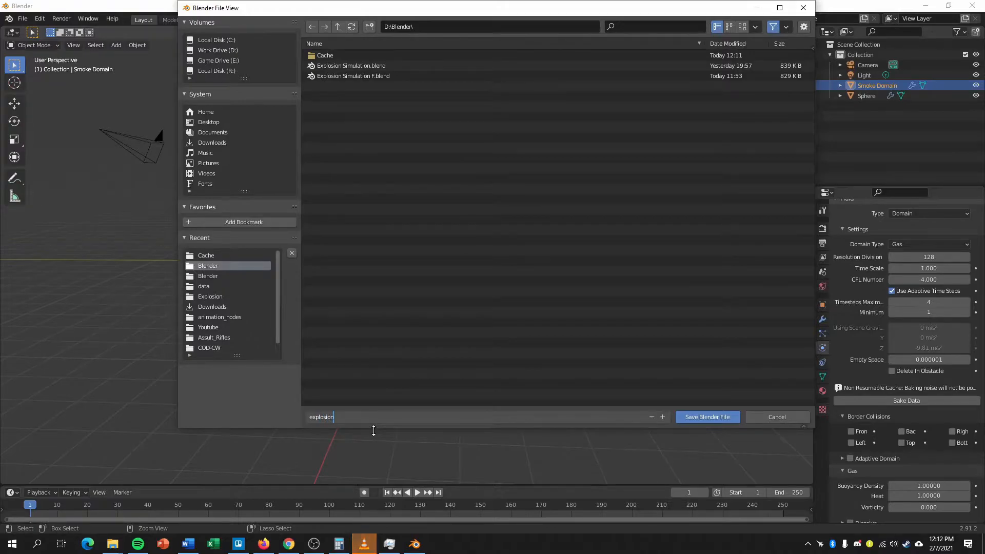
key("Return")
left_click(708, 415)
Bake the smoke domain's fluid data.
scroll(882, 445, "down", 1)
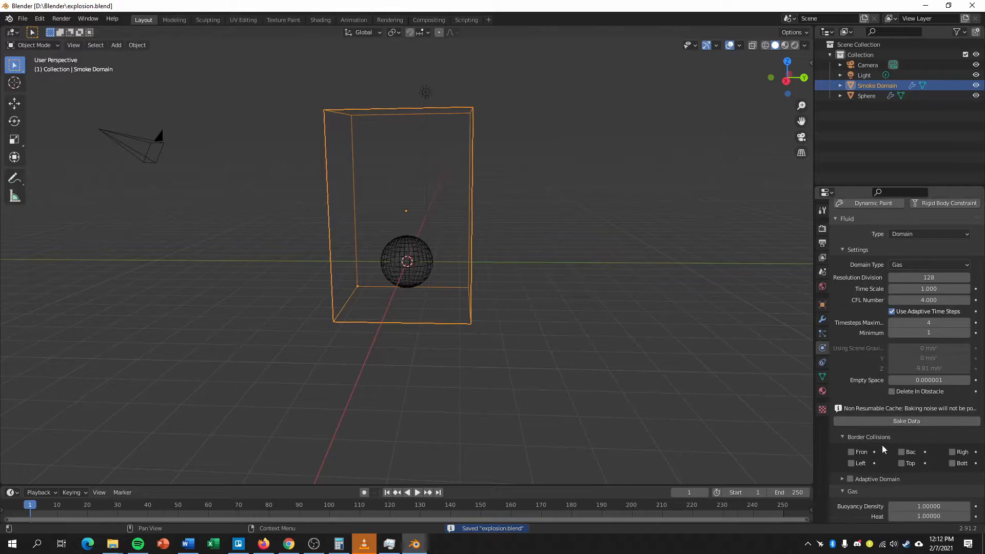
left_click(907, 421)
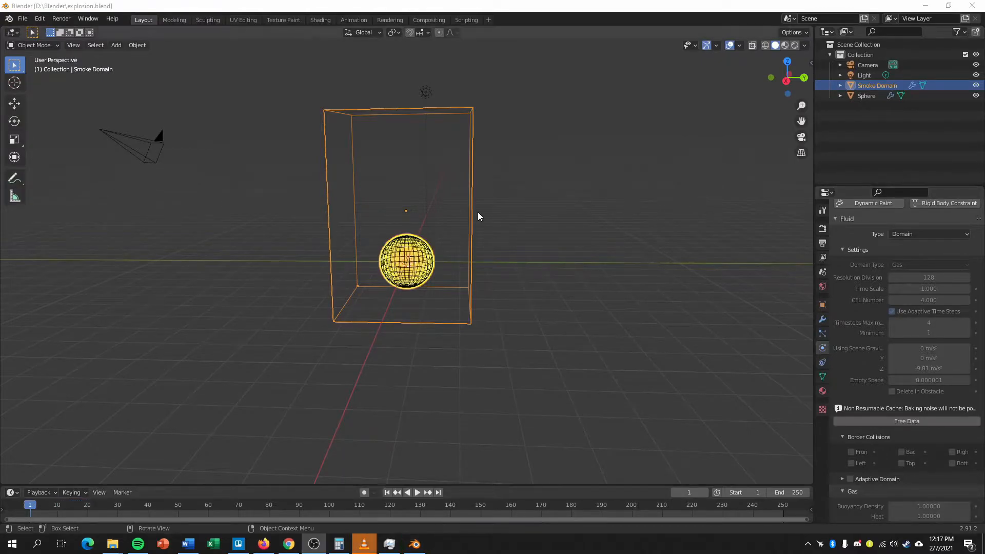
middle_click_drag(498, 295, 504, 300)
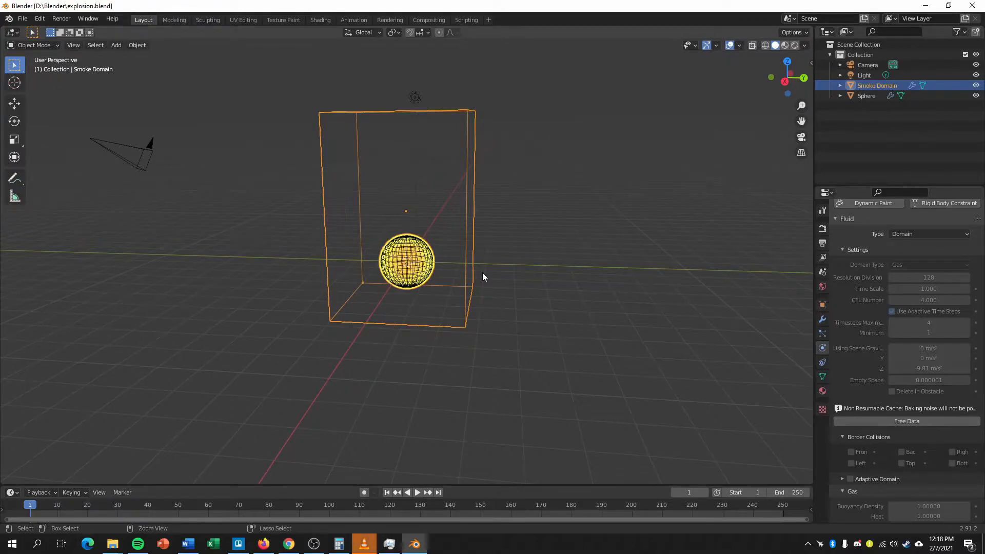
Start a new General file and delete its default cube.
key("ctrl+n")
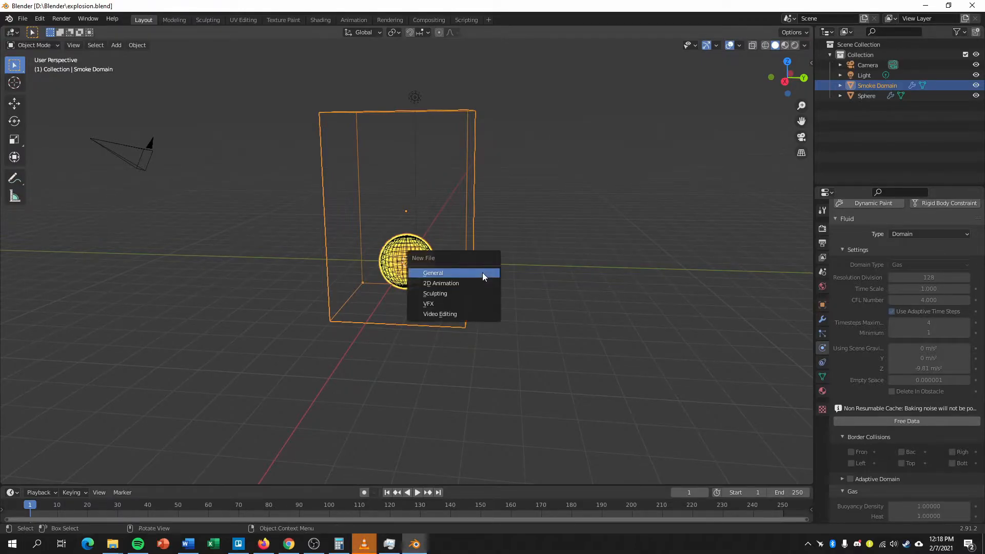
left_click(450, 274)
left_click(510, 313)
left_click(434, 266)
key("x")
left_click(408, 264)
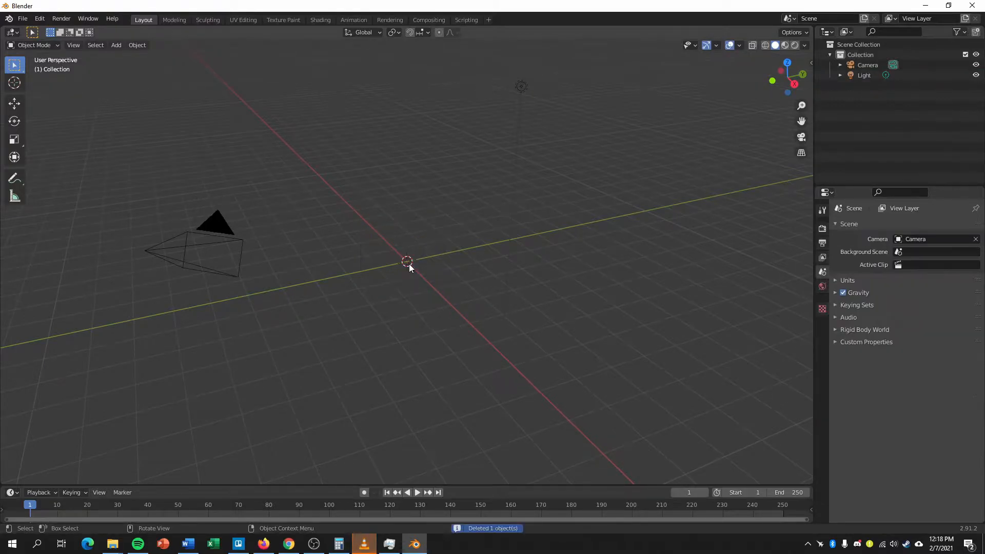
Import all the fluid_data .vdb files from D:\Blender\Cache\data as an OpenVDB volume sequence.
key("shift+a")
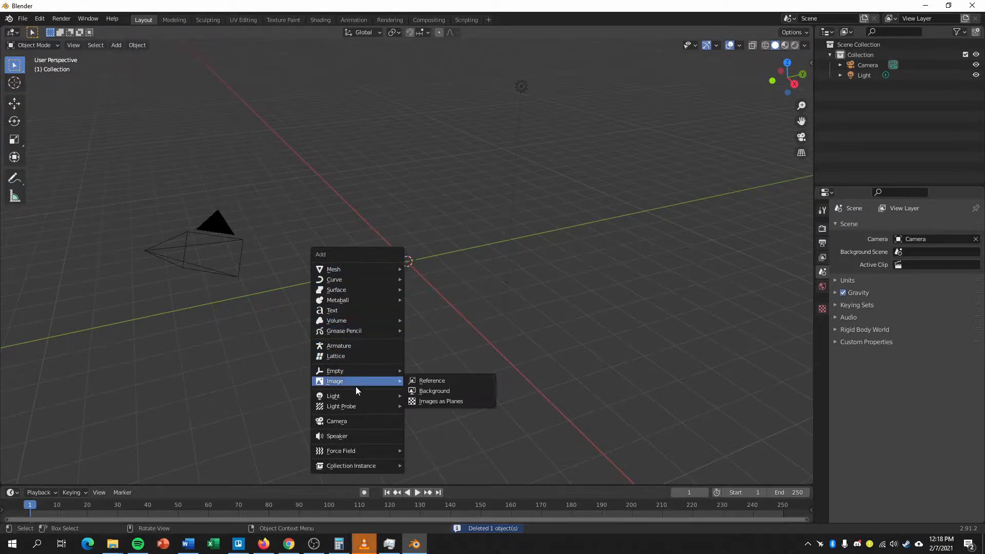
mouse_move(344, 318)
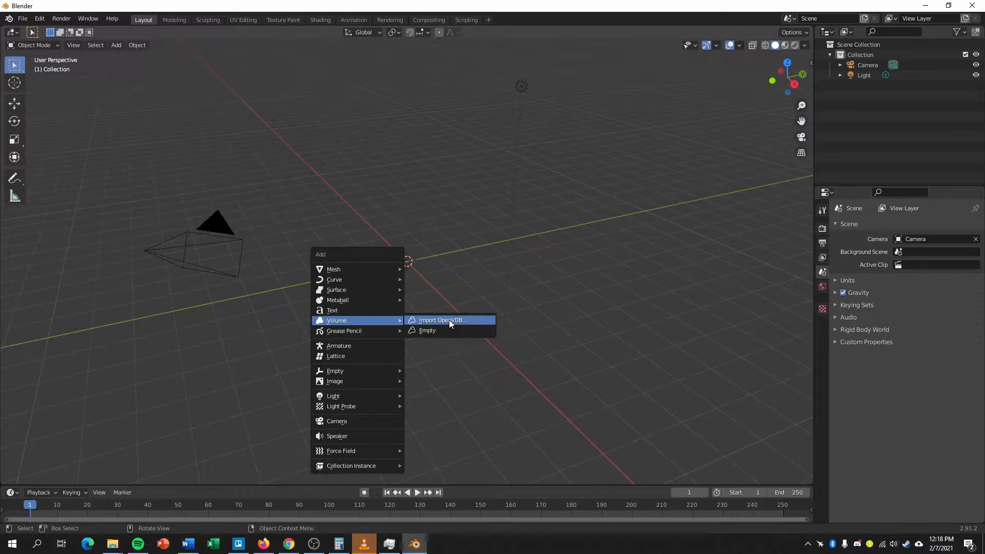
left_click(475, 319)
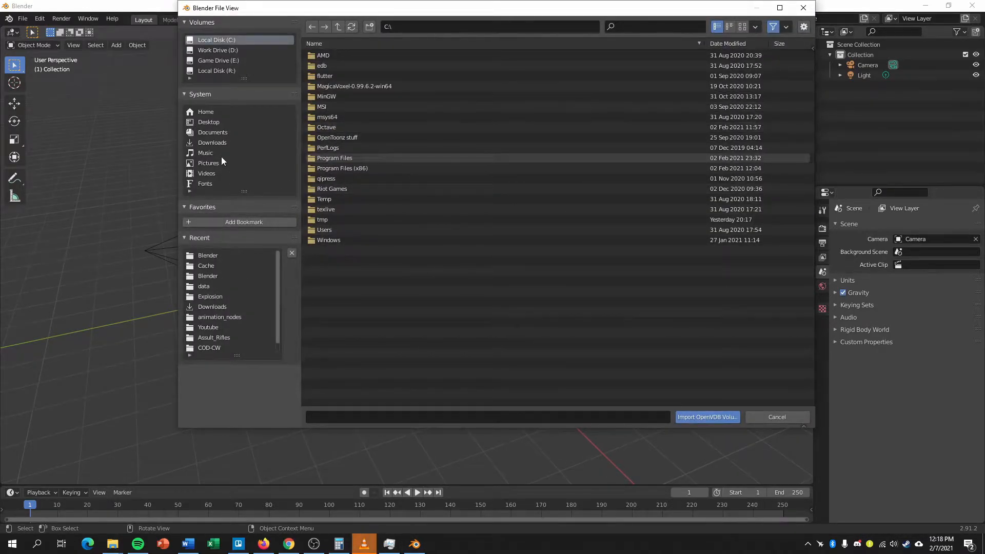
left_click(230, 52)
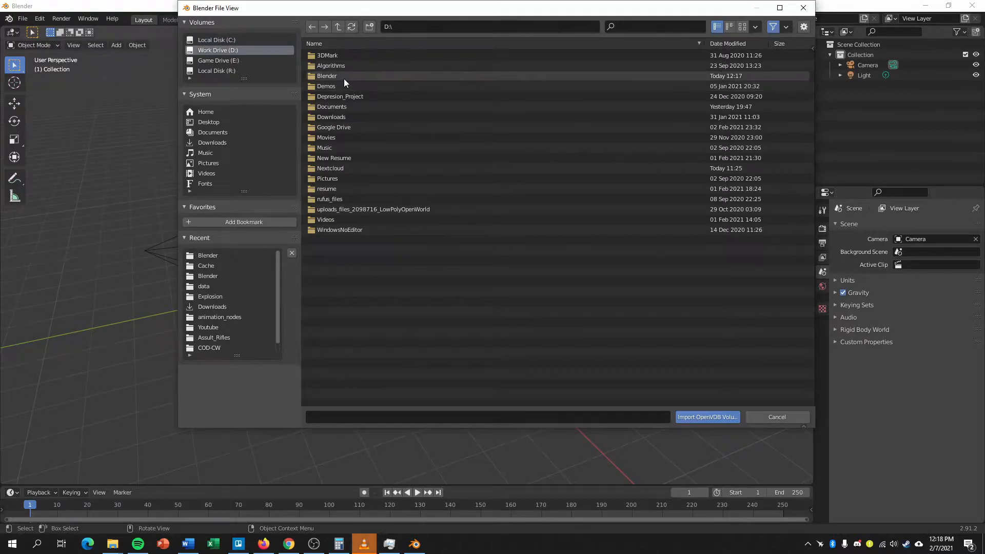
double_click(344, 79)
double_click(333, 56)
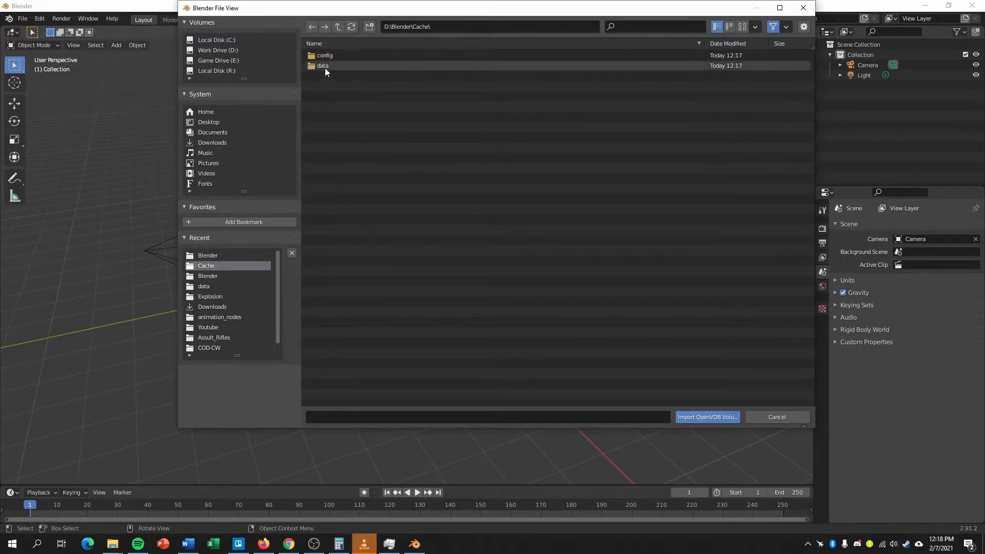
double_click(324, 65)
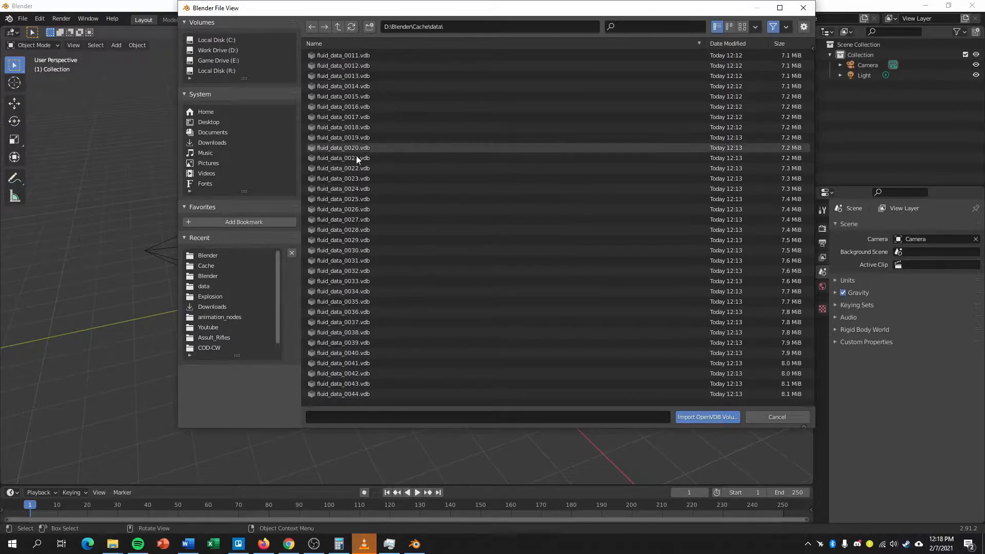
scroll(374, 211, "up", 5)
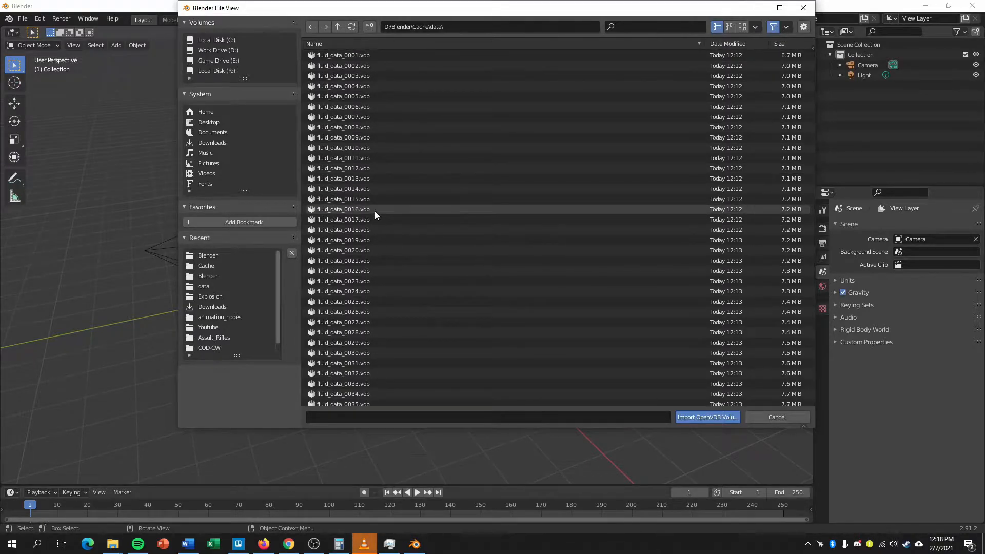
key("a")
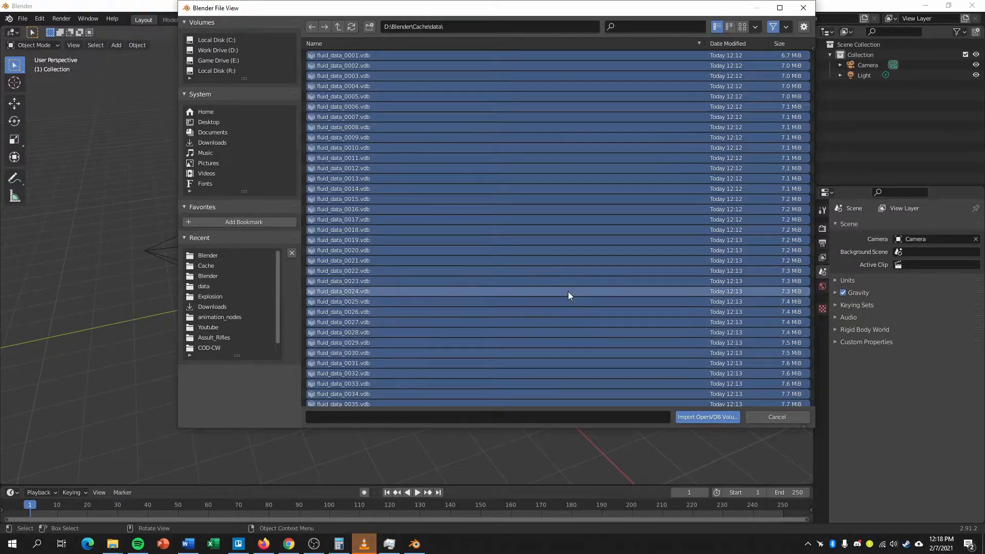
left_click(707, 416)
Play the imported volume's animation and stop it at frame 91.
middle_click_drag(553, 346, 534, 327)
mouse_move(471, 272)
middle_mouse_down()
mouse_move(467, 224)
mouse_move(473, 278)
middle_mouse_up()
scroll(467, 226, "up", 2)
left_click(417, 492)
middle_click_drag(477, 347, 485, 277)
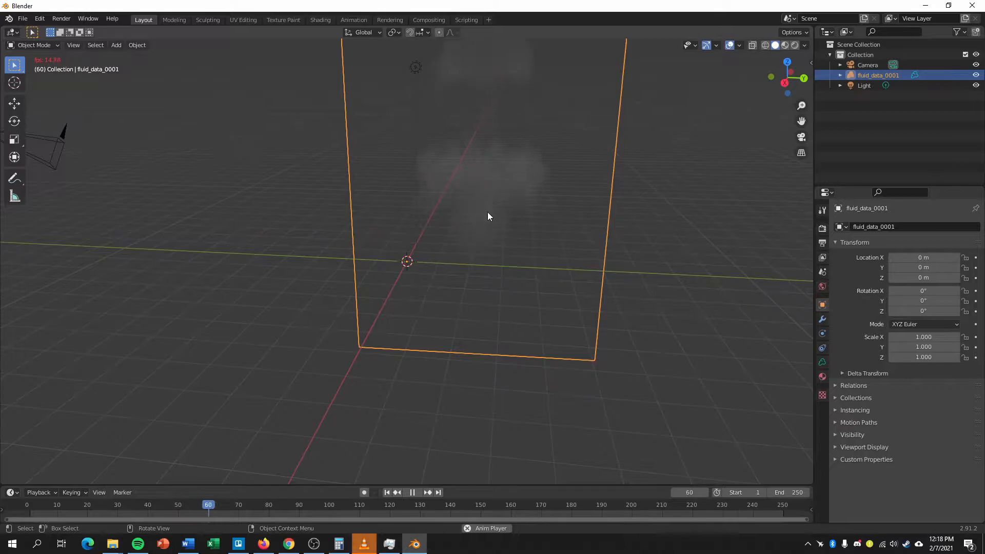
left_click(412, 492)
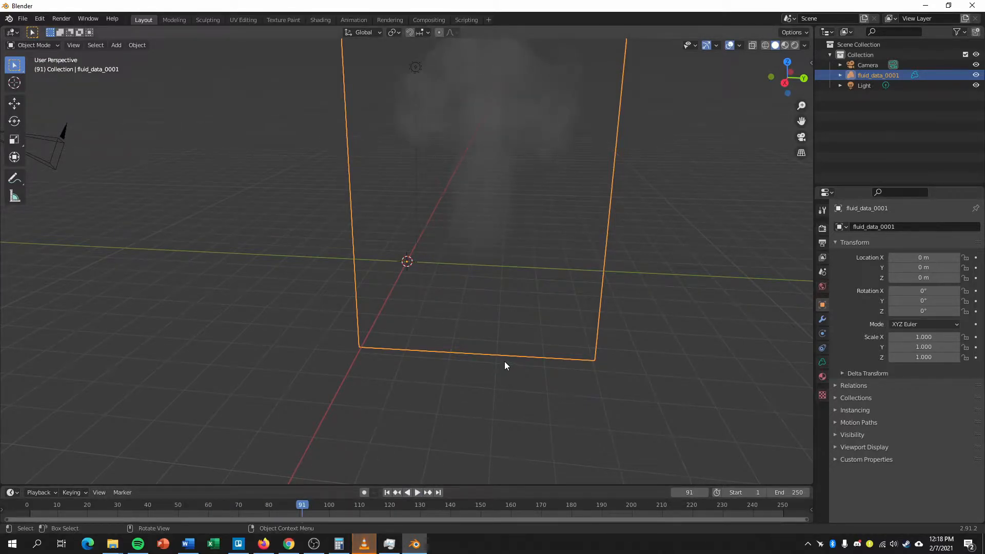
Add a cube mesh and move it about 7.09 m along the X axis, away from the smoke volume.
key("shift+a")
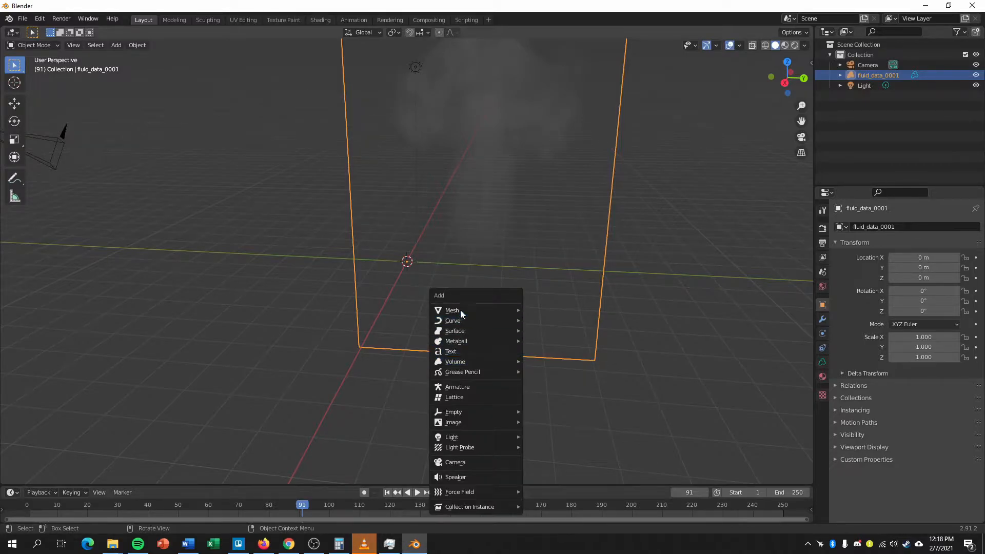
mouse_move(477, 311)
left_click(553, 320)
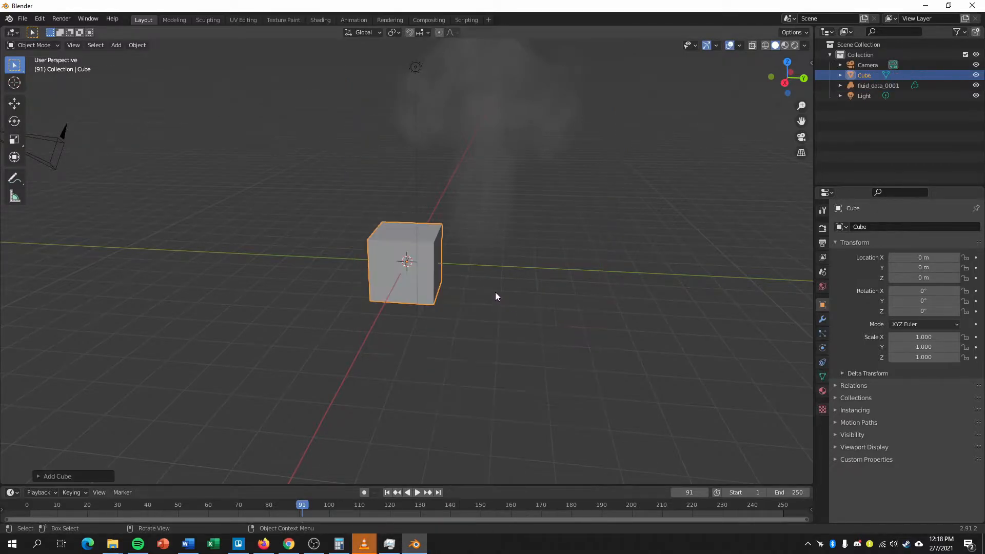
key("g")
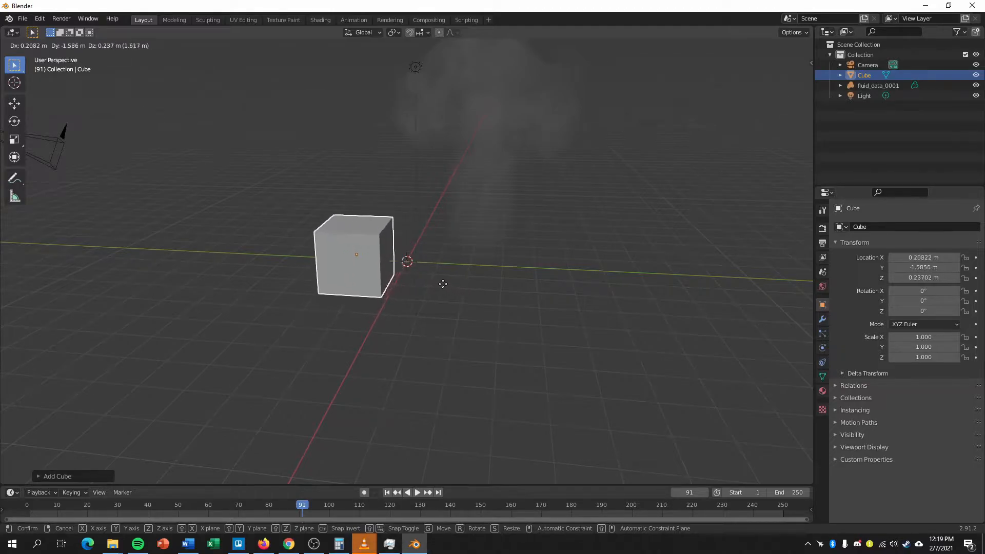
key("x")
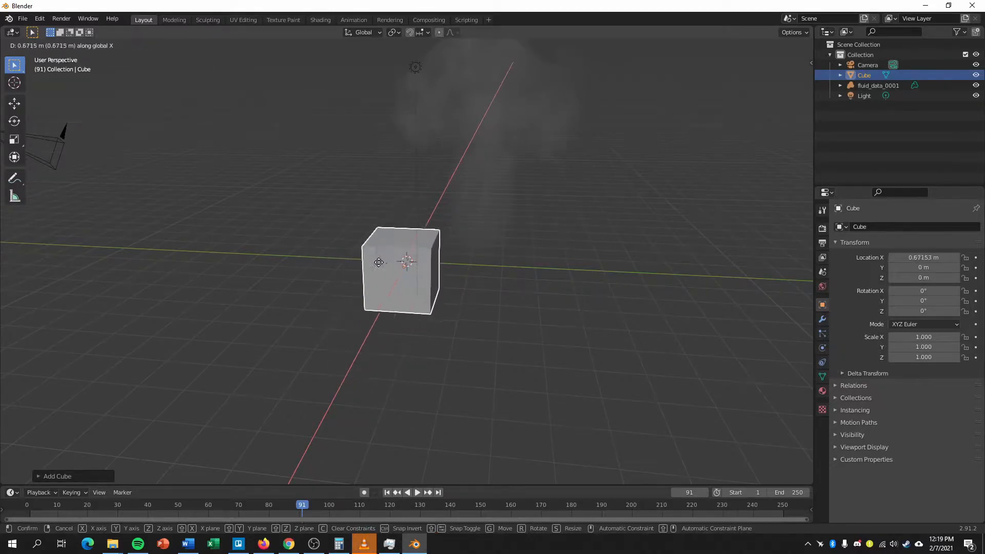
left_click(258, 315)
Add a Volume to Mesh modifier to the cube and set fluid_data_0001 as its object.
middle_click_drag(600, 303, 463, 307)
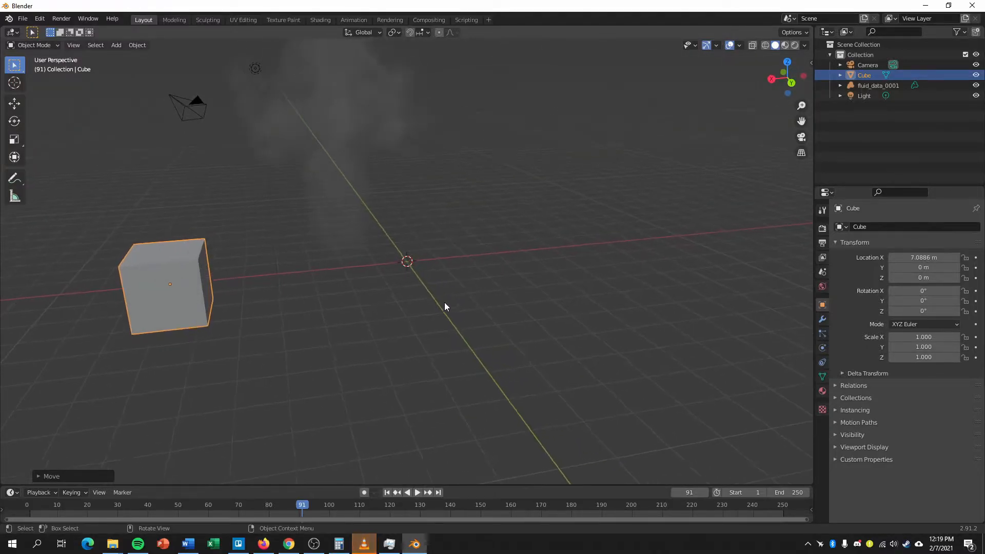
left_click(823, 321)
left_click(864, 227)
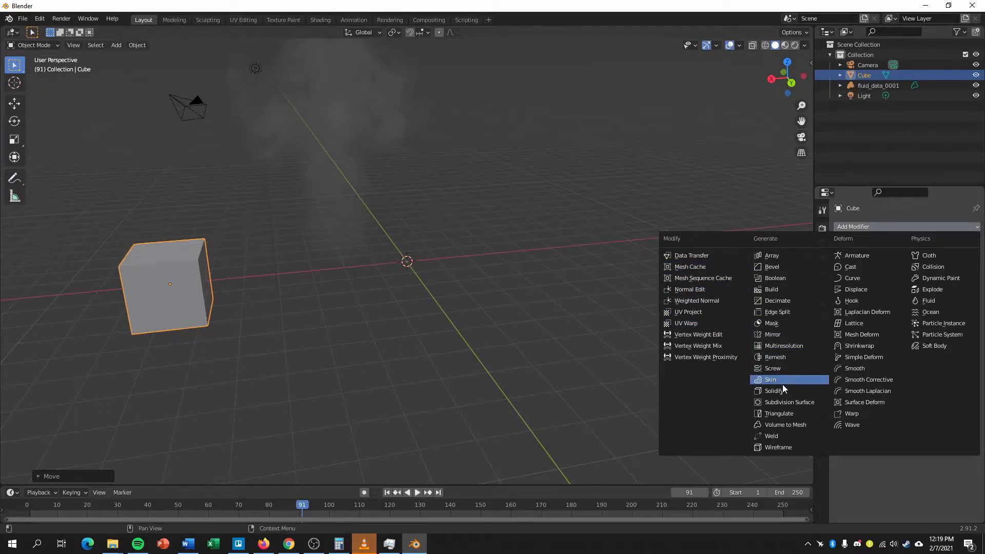
left_click(796, 426)
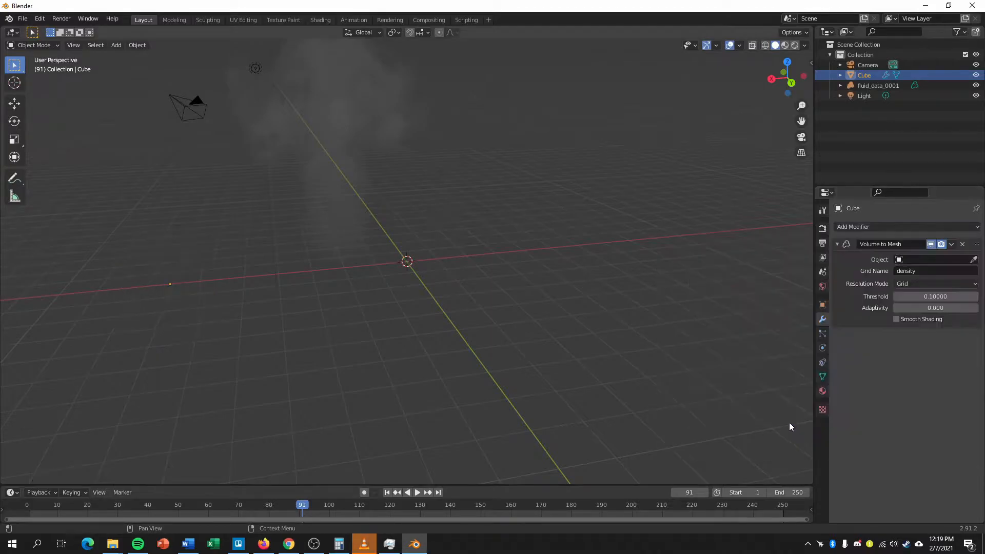
left_click(974, 260)
left_click(358, 178)
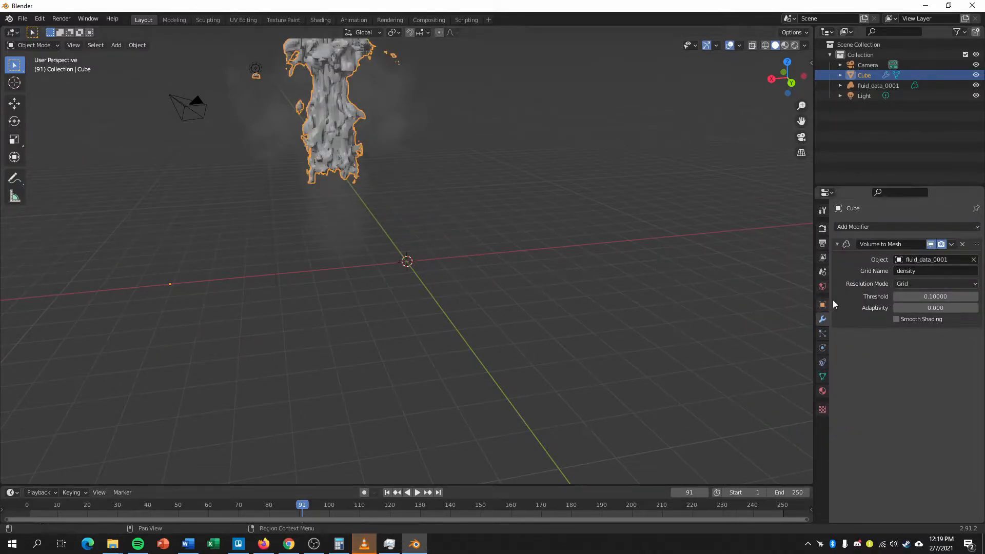
Lower the Volume to Mesh modifier's threshold to 0.001.
middle_click_drag(356, 175, 391, 188)
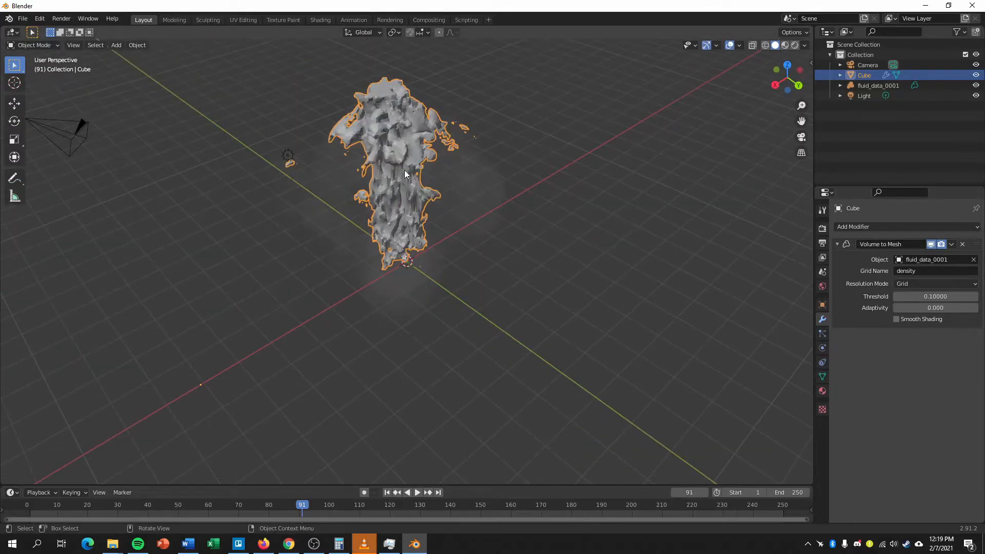
scroll(468, 220, "up", 1)
middle_click_drag(469, 220, 492, 241)
scroll(494, 235, "up", 3)
scroll(443, 215, "down", 3)
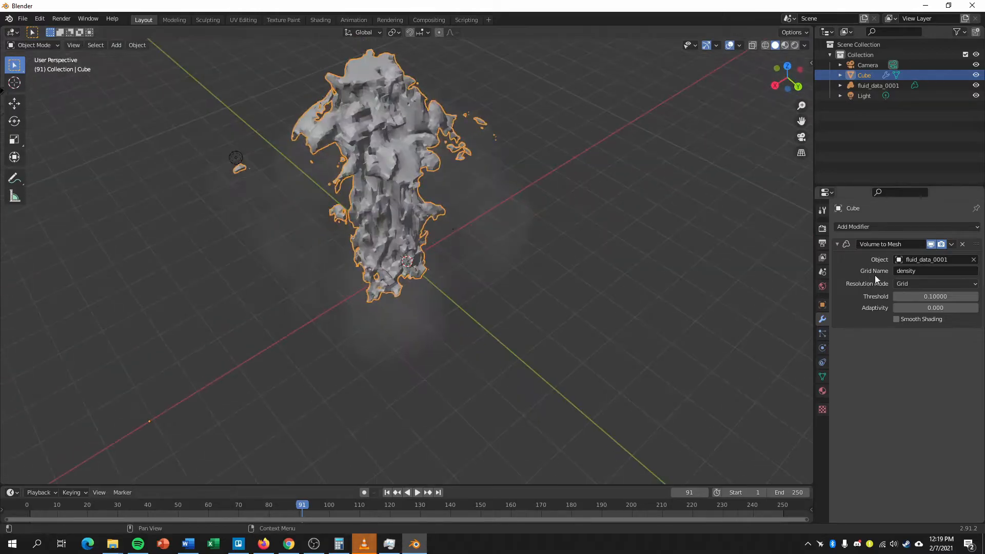
left_click_drag(916, 298, 872, 298)
middle_click_drag(779, 293, 711, 247)
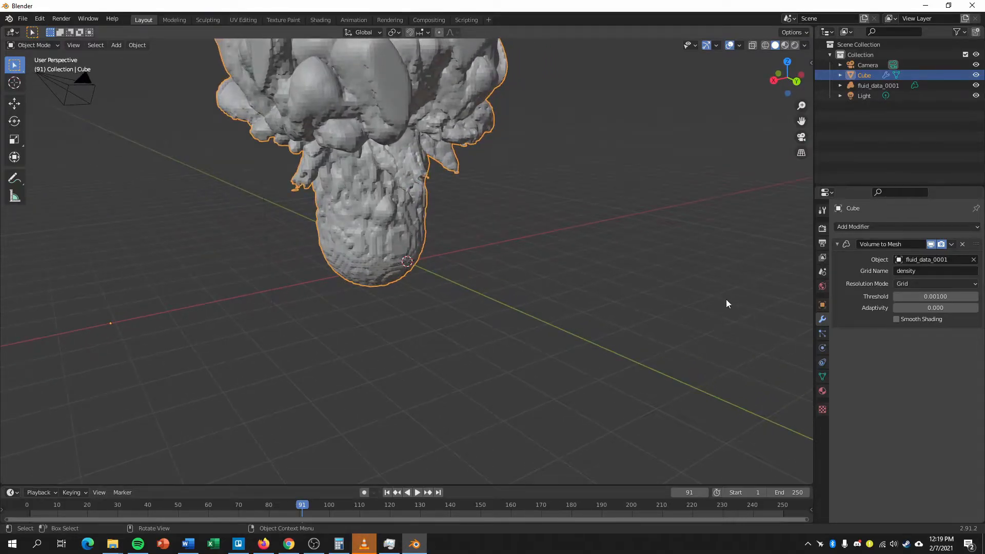
Look through the grids of the fluid_data_0001 volume, including flame, shadow and temperature, and end on density.
left_click(875, 86)
left_click(822, 363)
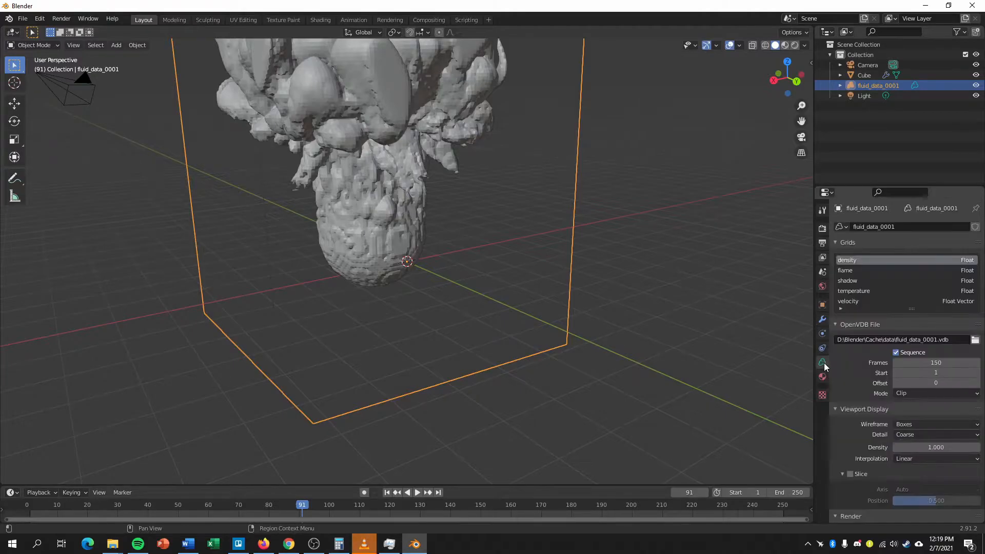
left_click(847, 271)
left_click(848, 282)
left_click(850, 291)
left_click(847, 280)
left_click(846, 270)
left_click(847, 261)
left_click(846, 271)
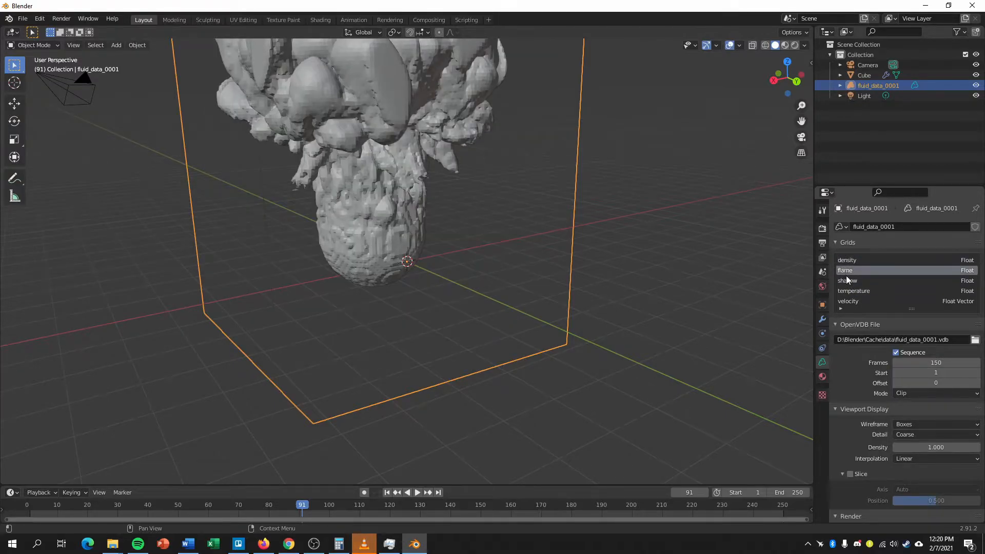
left_click(848, 260)
left_click(847, 271)
left_click(847, 260)
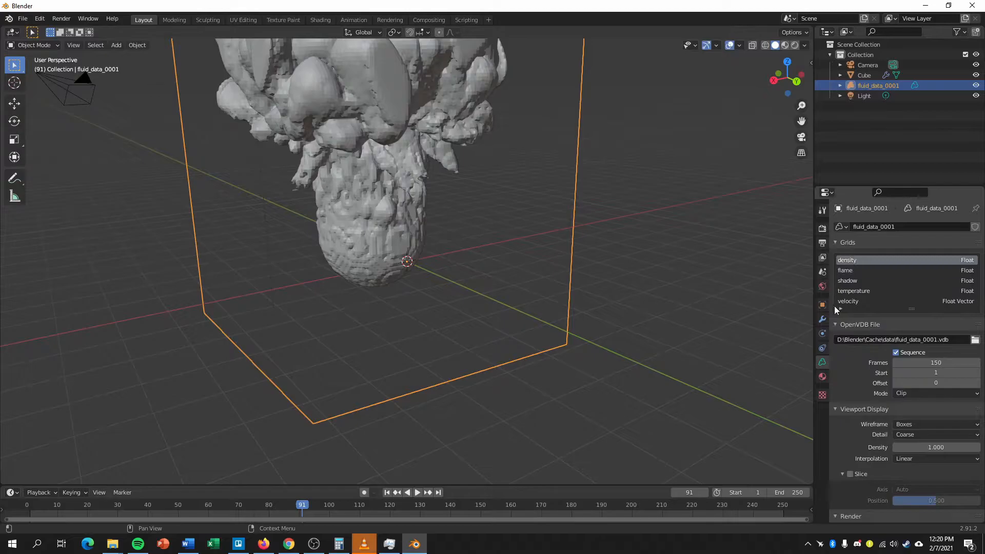
Try "fire" as the grid name in the cube's Volume to Mesh modifier.
left_click(864, 75)
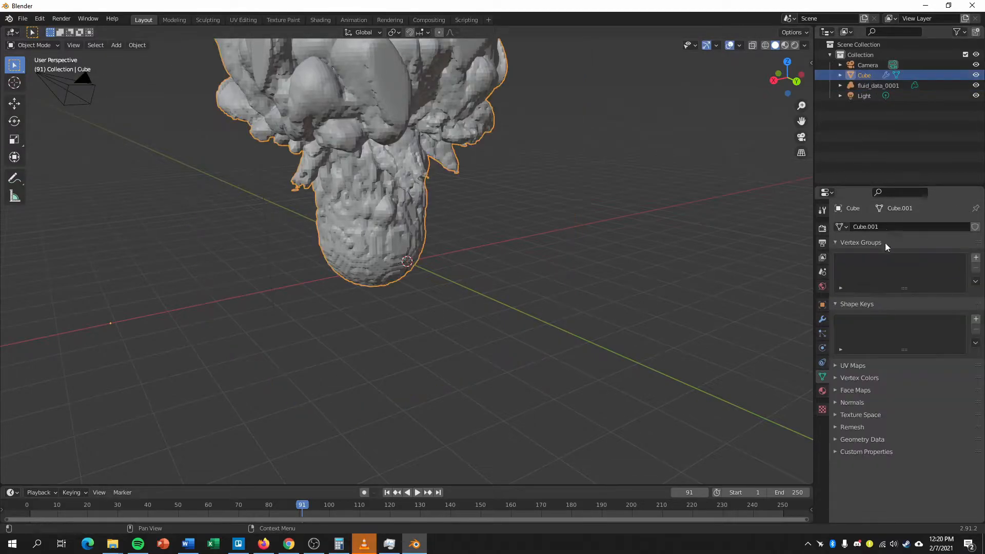
left_click(824, 318)
left_click(913, 274)
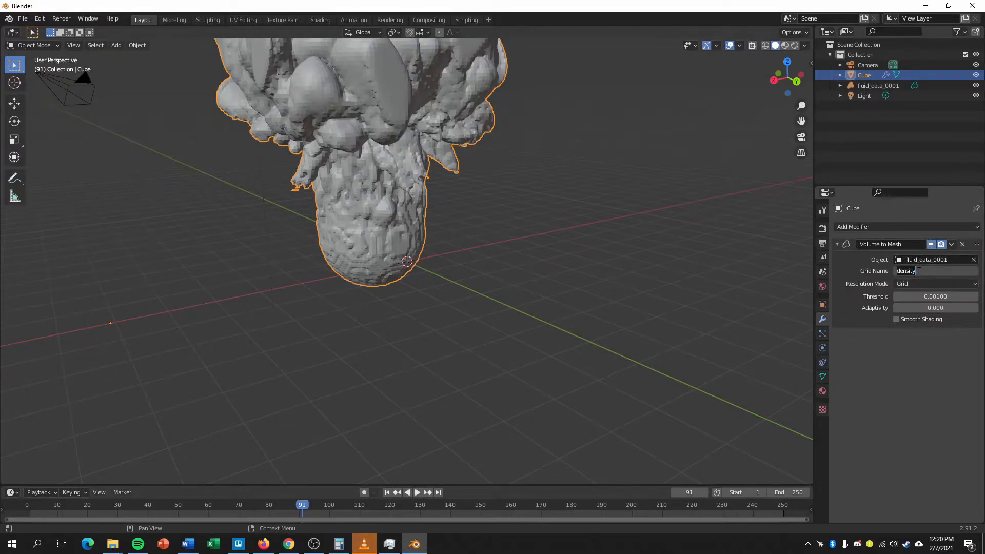
key("Return")
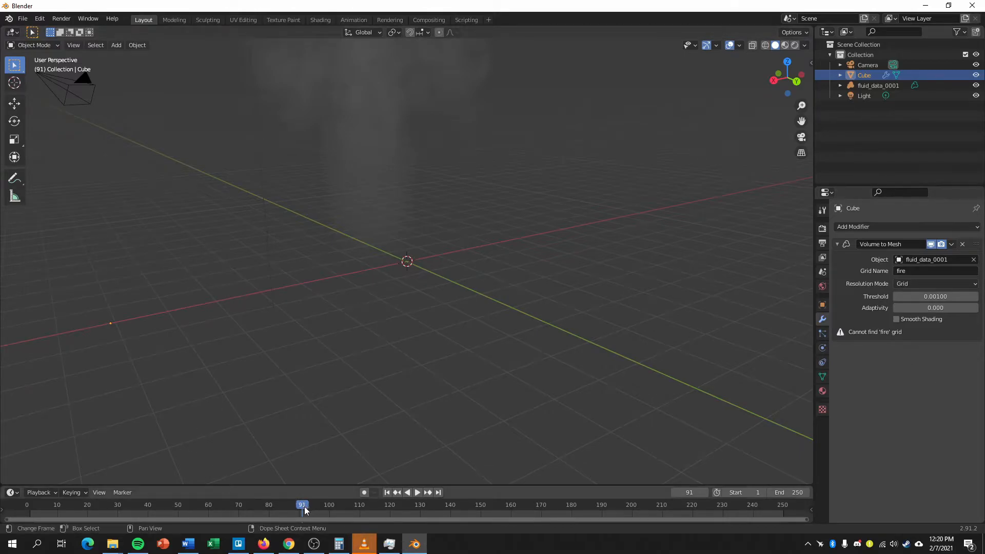
Go to frame 73 and make flame the active grid of the fluid_data_0001 volume.
left_click_drag(277, 507, 221, 525)
key("space")
left_click(386, 200)
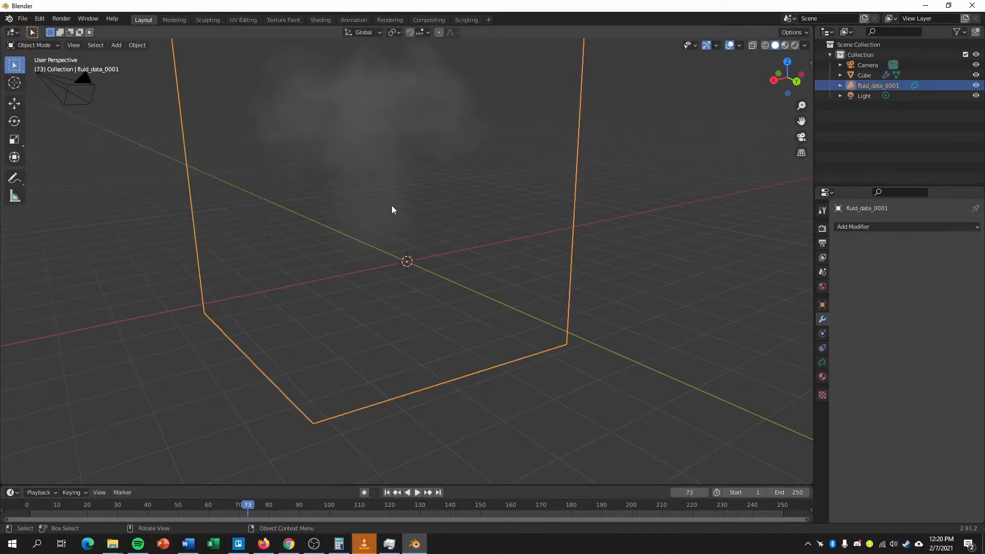
left_click(823, 363)
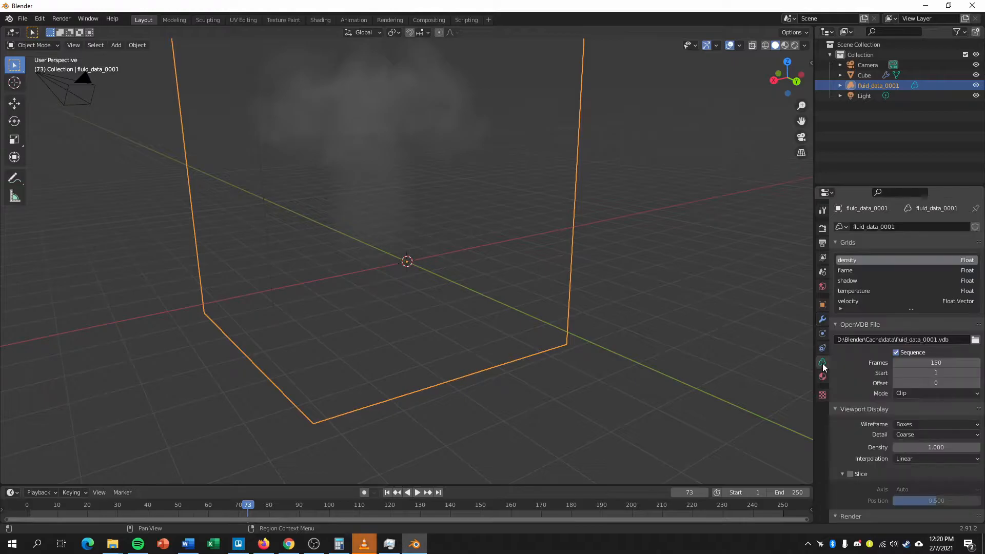
left_click(845, 270)
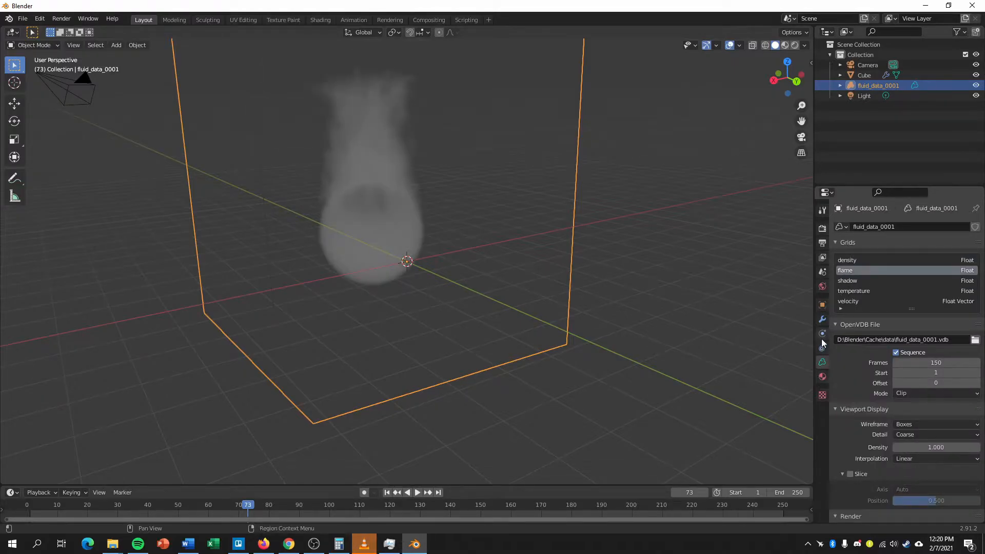
Set the grid name of the cube's Volume to Mesh modifier to "flame".
left_click(865, 75)
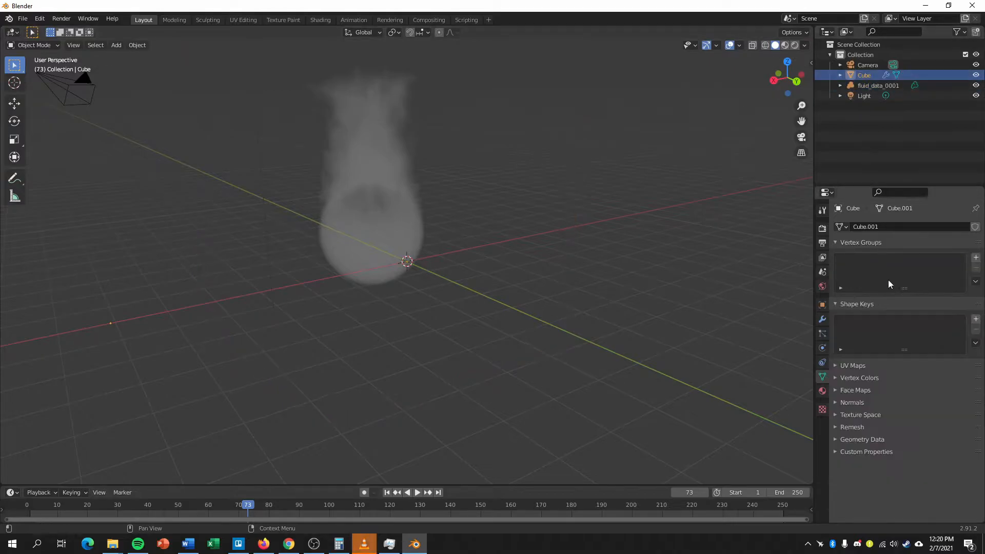
left_click(823, 320)
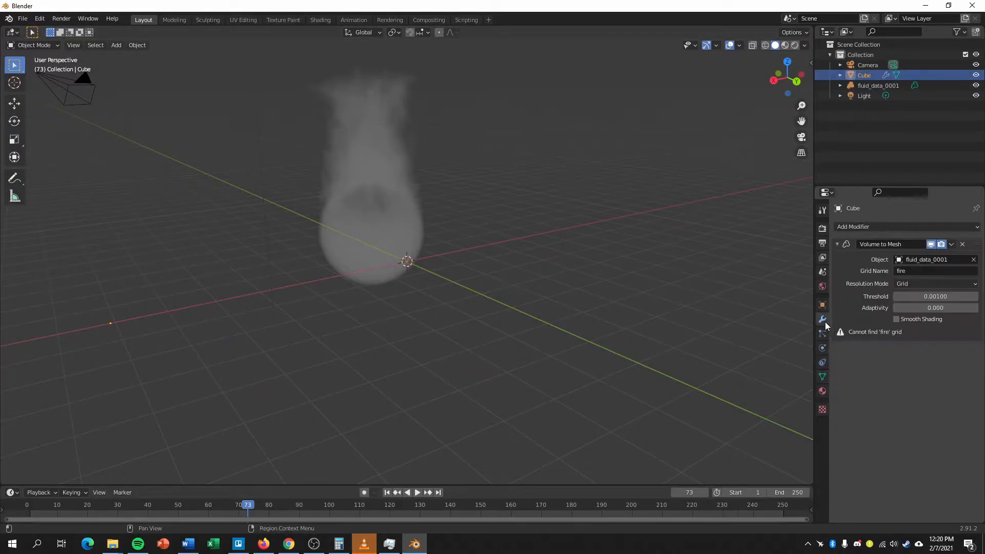
left_click(918, 272)
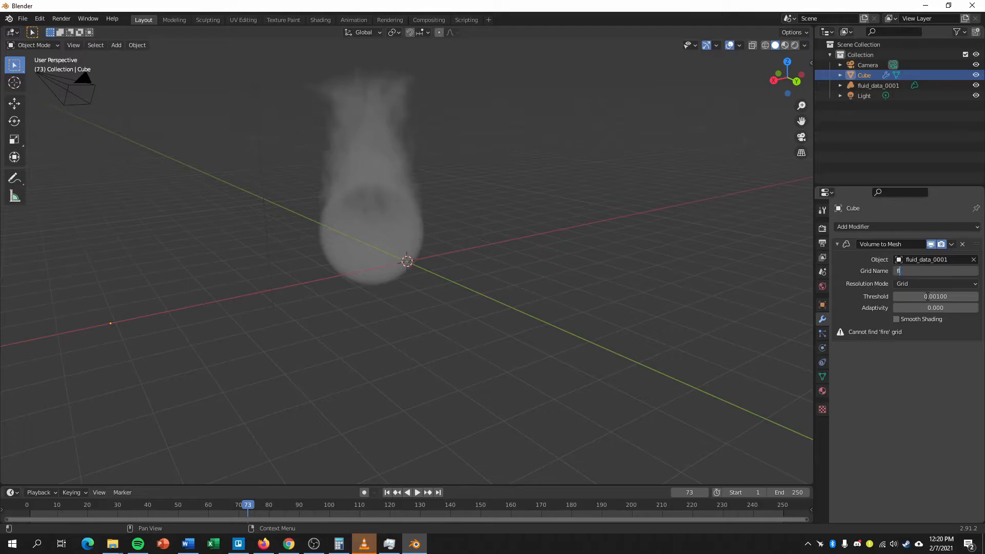
key("Return")
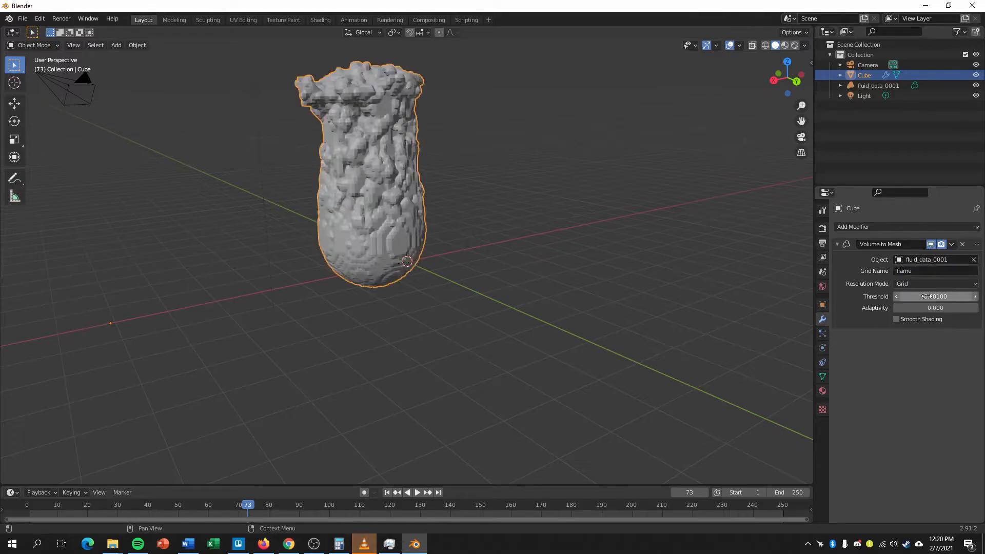
Duplicate the flame mesh in place and set the copy's Volume to Mesh grid name to "density".
middle_click_drag(435, 220, 534, 272)
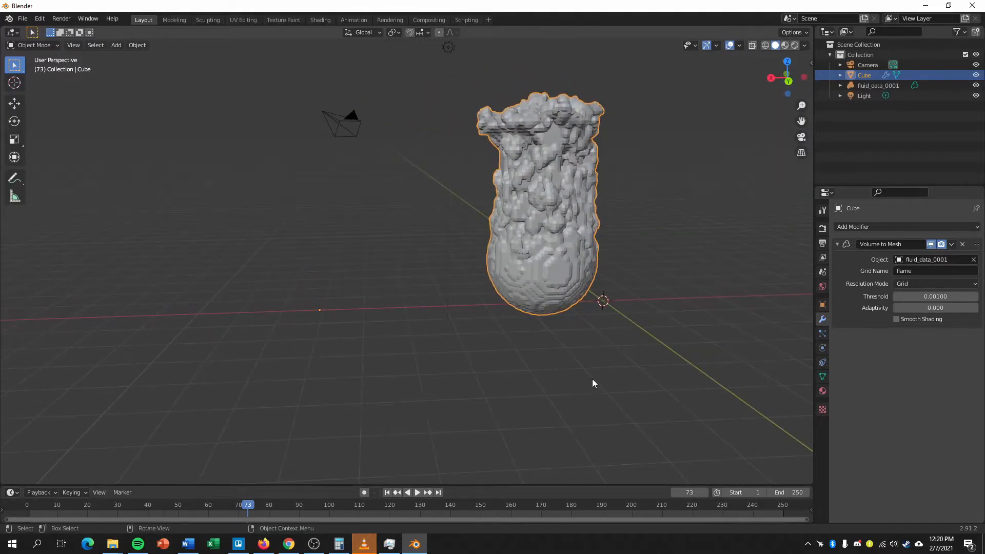
key("shift+d")
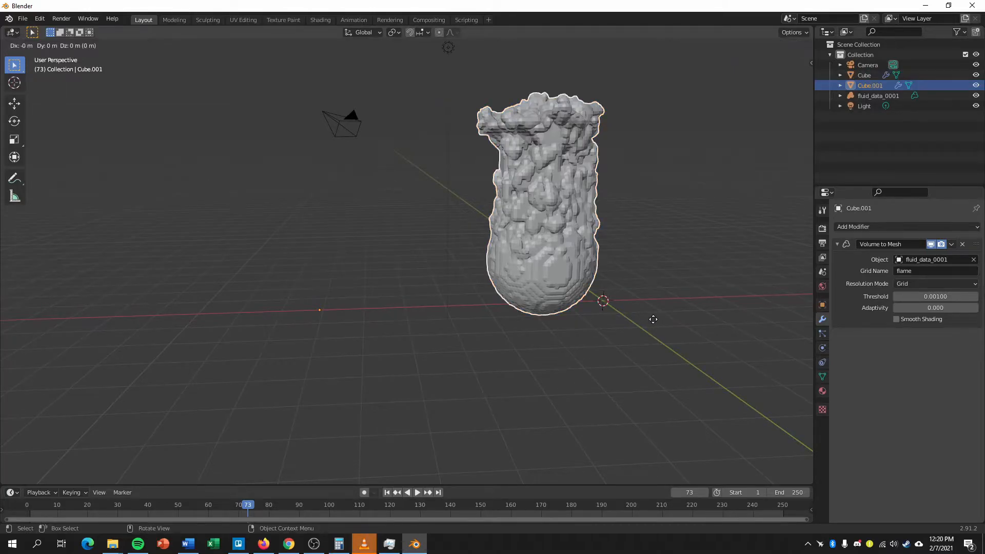
right_click(651, 320)
middle_click_drag(713, 280, 696, 287)
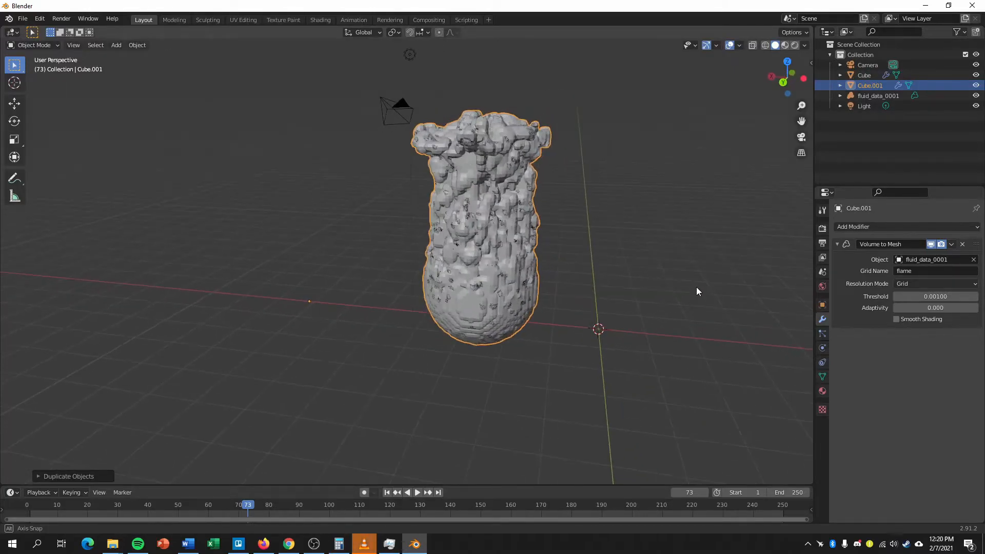
left_click(919, 268)
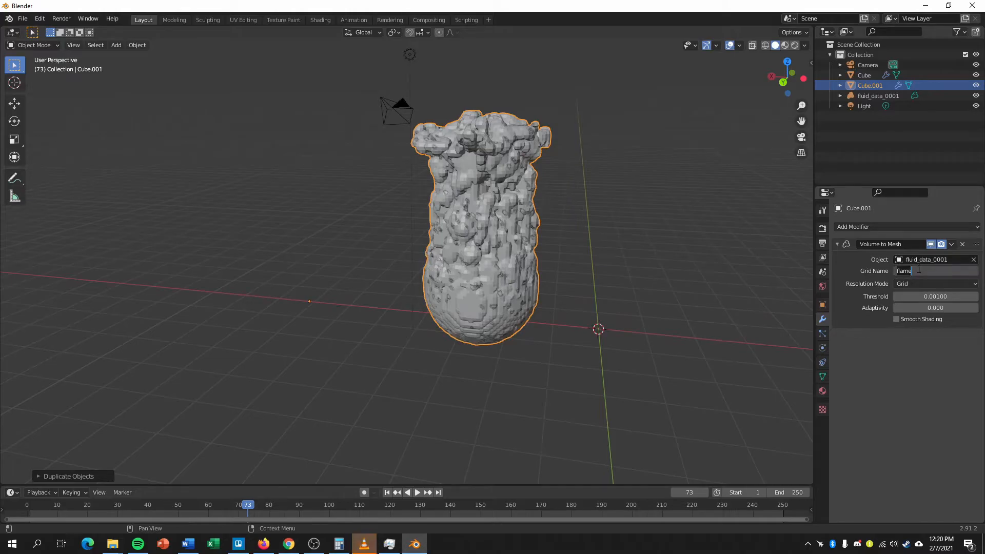
type("density")
key("Return")
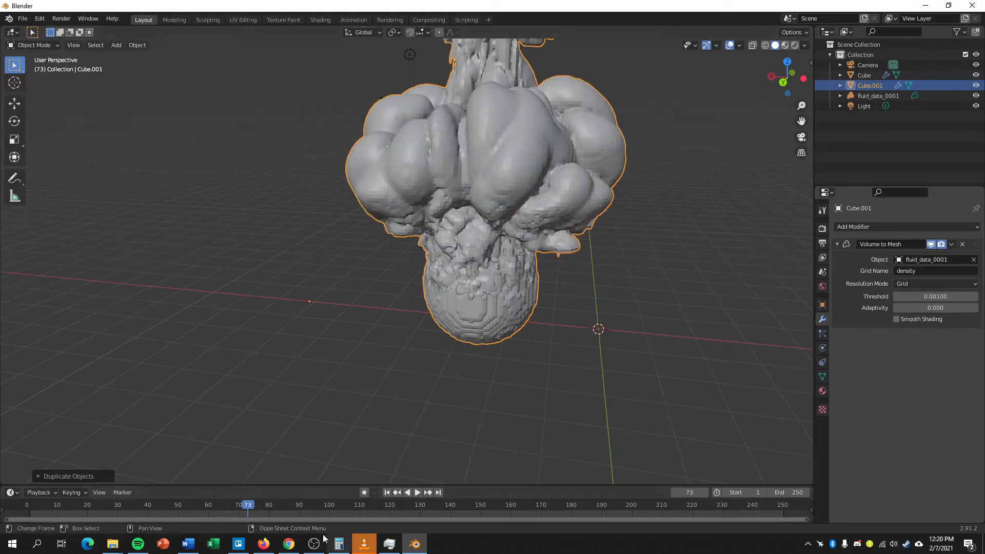
Play the smoke mesh animation from frame 1, stop it at frame 101 and reselect Cube.001.
left_click(399, 493)
left_click(387, 493)
left_click(417, 493)
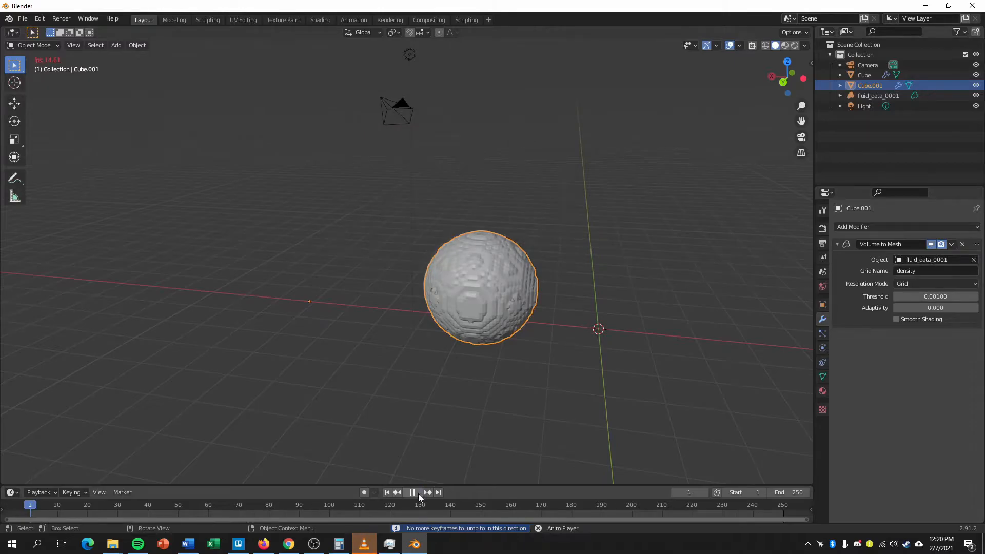
middle_click_drag(544, 391, 532, 398)
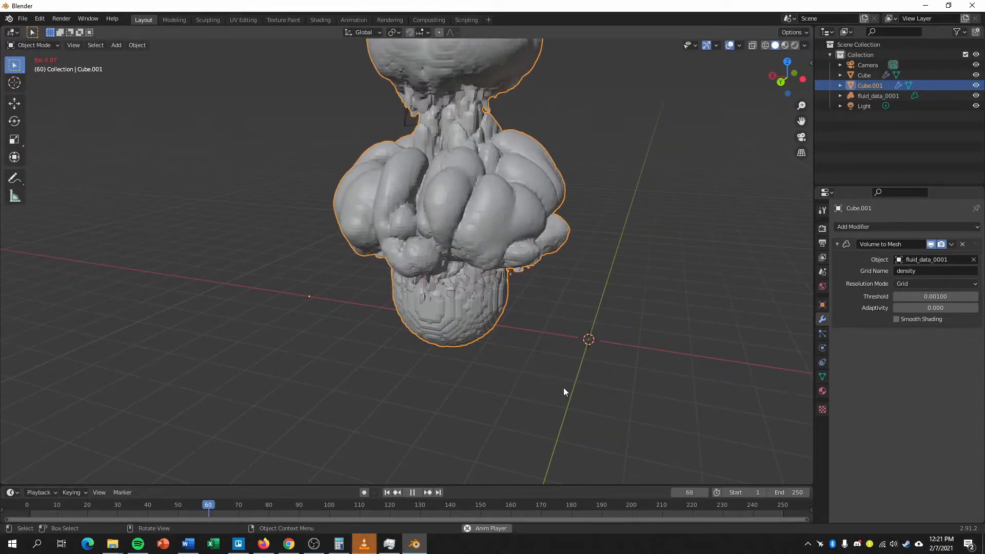
middle_click_drag(543, 370, 554, 338)
scroll(554, 334, "up", 2)
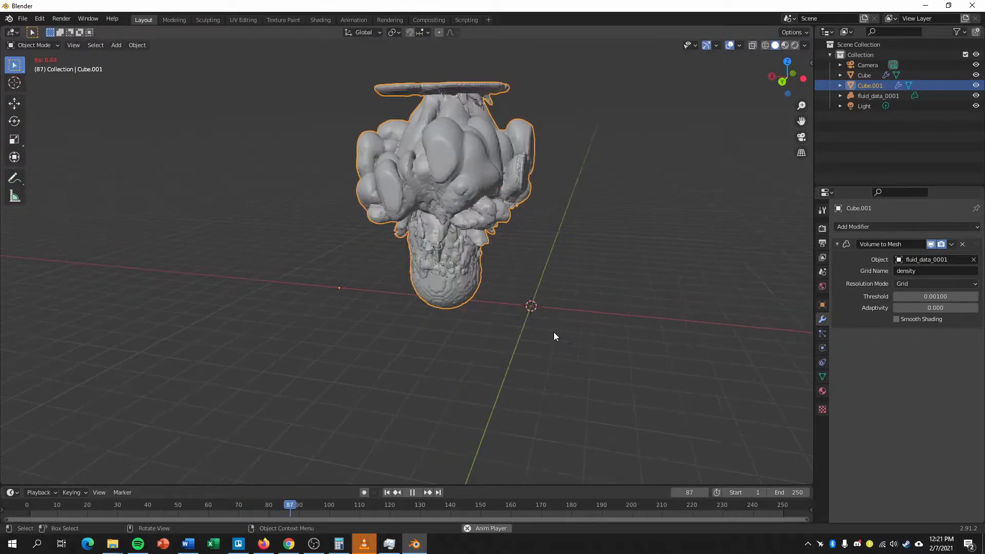
left_click(412, 492)
left_click(444, 312)
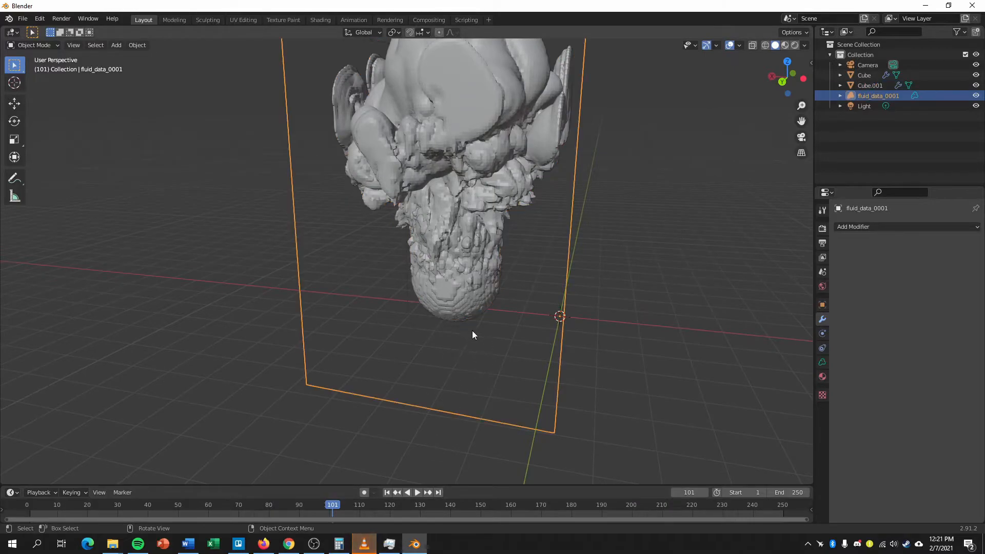
left_click(872, 85)
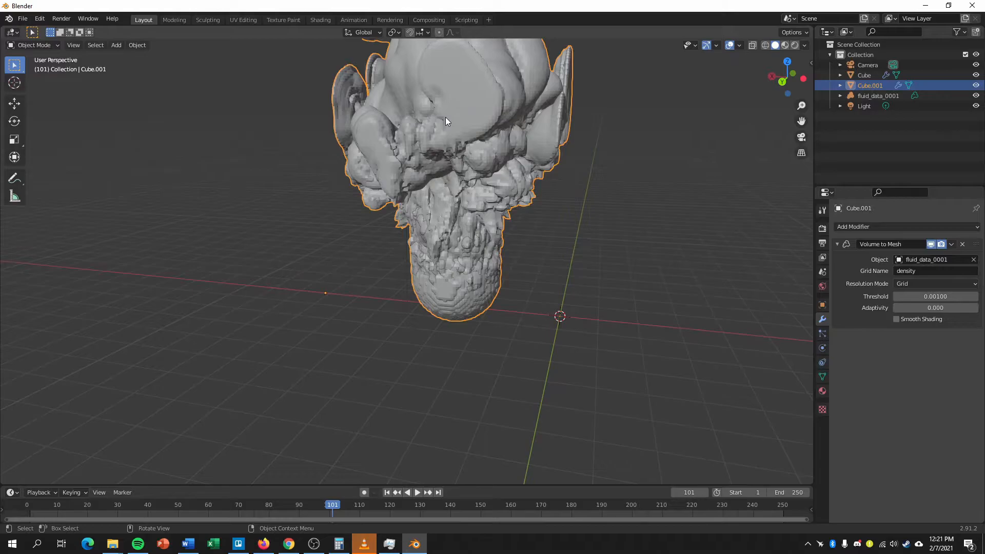
Select the flame mesh, split the 3D viewport vertically and turn the new area into a Shader Editor without its sidebar.
left_click(866, 73)
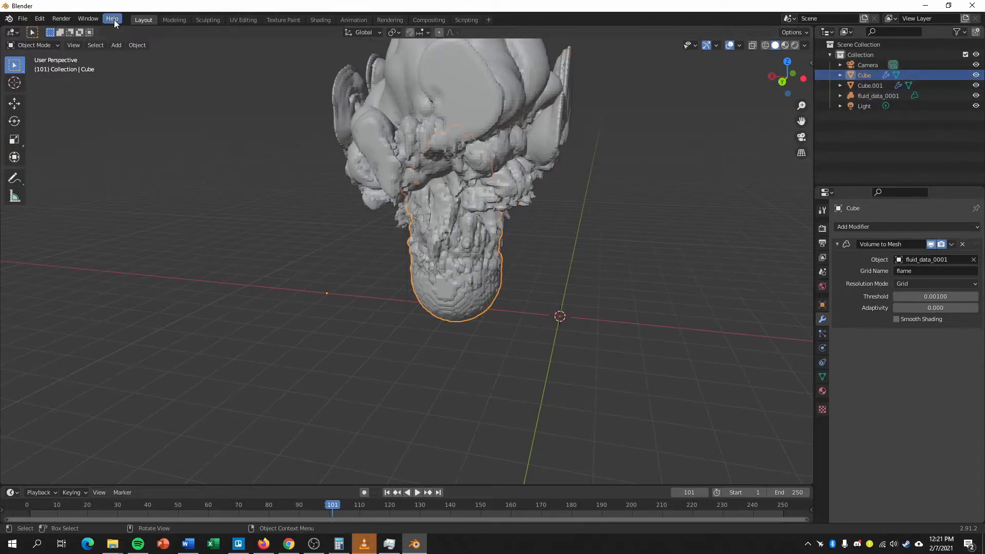
left_click_drag(813, 29, 417, 61)
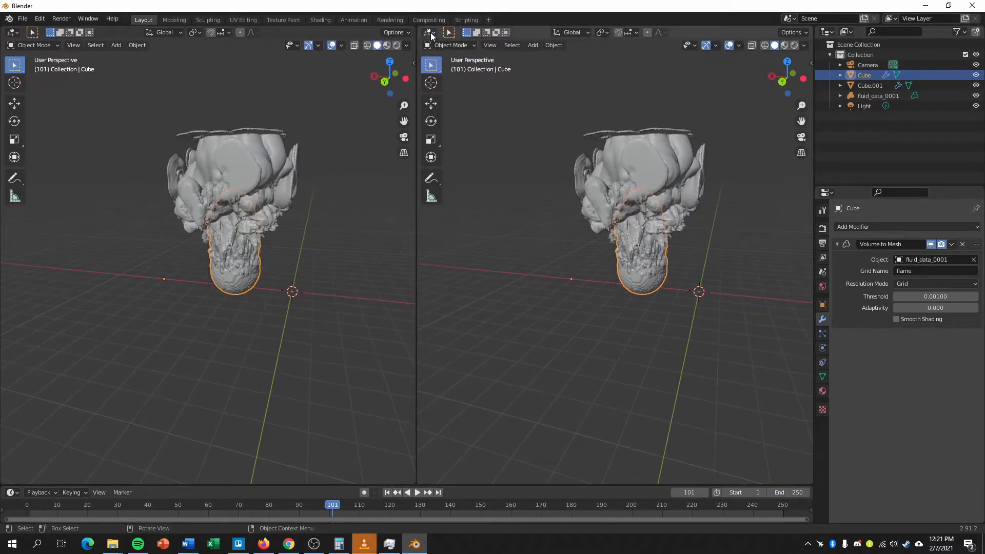
left_click(430, 33)
left_click(456, 128)
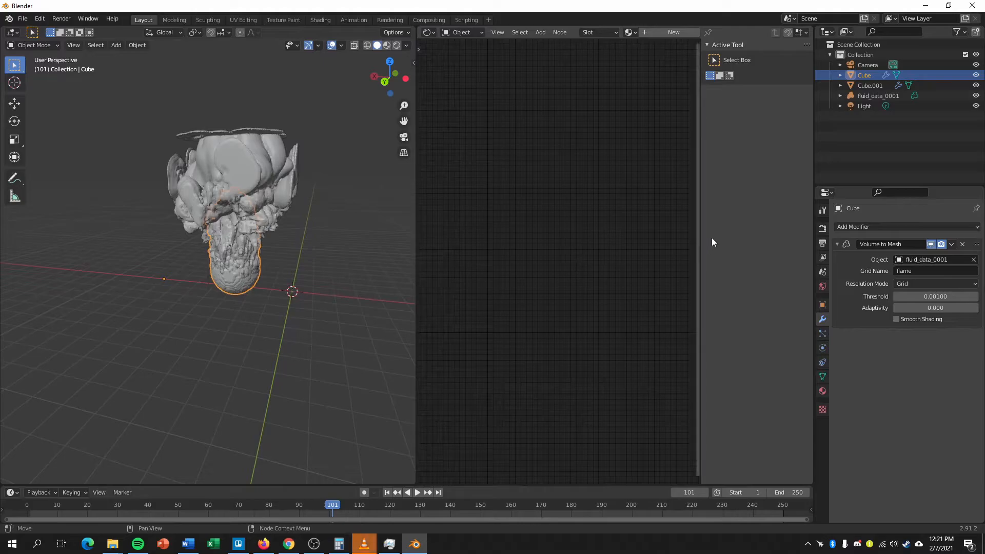
key("n")
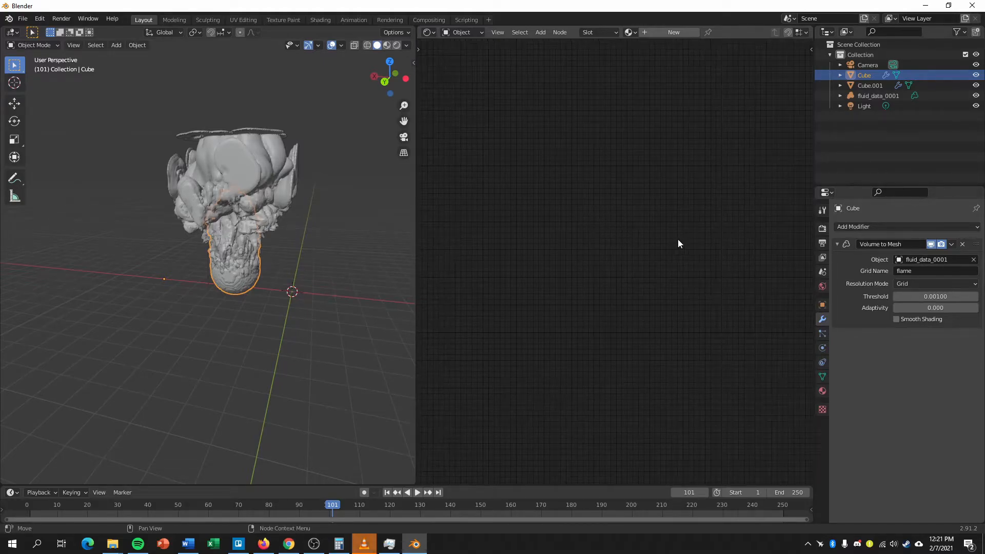
Create a new material for the flame mesh and bring its shader nodes into view.
left_click(672, 33)
left_click_drag(608, 274, 604, 214)
scroll(614, 238, "up", 1)
middle_click_drag(612, 239, 668, 210)
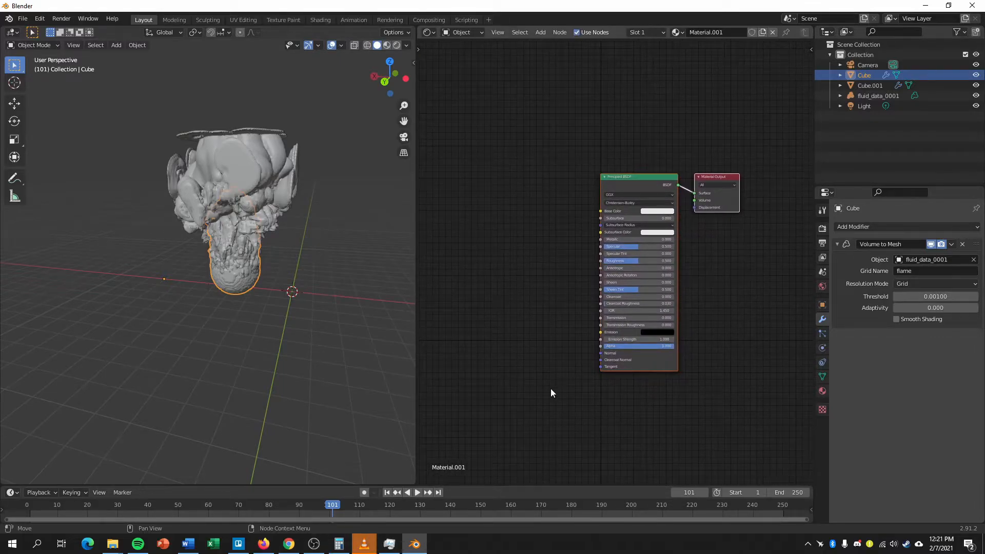
Add a ColorRamp node before the Principled BSDF in the flame material.
key("shift+a")
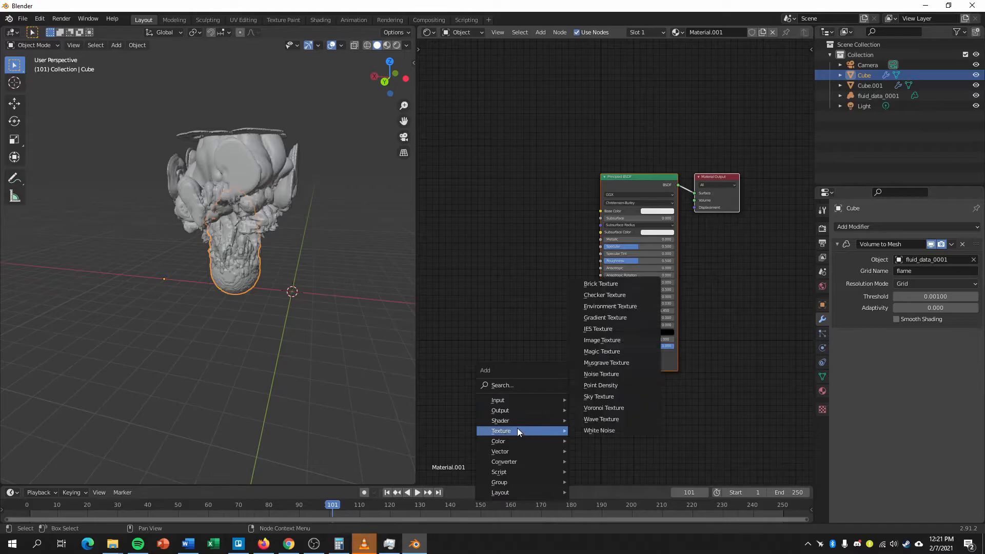
left_click(590, 307)
left_click(516, 207)
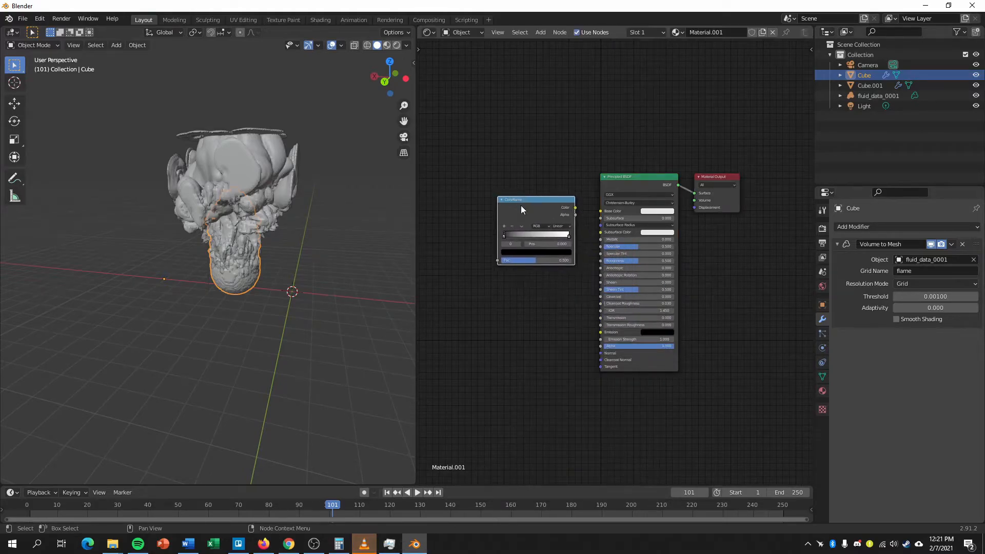
Add a Mapping node before the ColorRamp node.
middle_click_drag(550, 303, 642, 322)
key("shift+a")
mouse_move(592, 297)
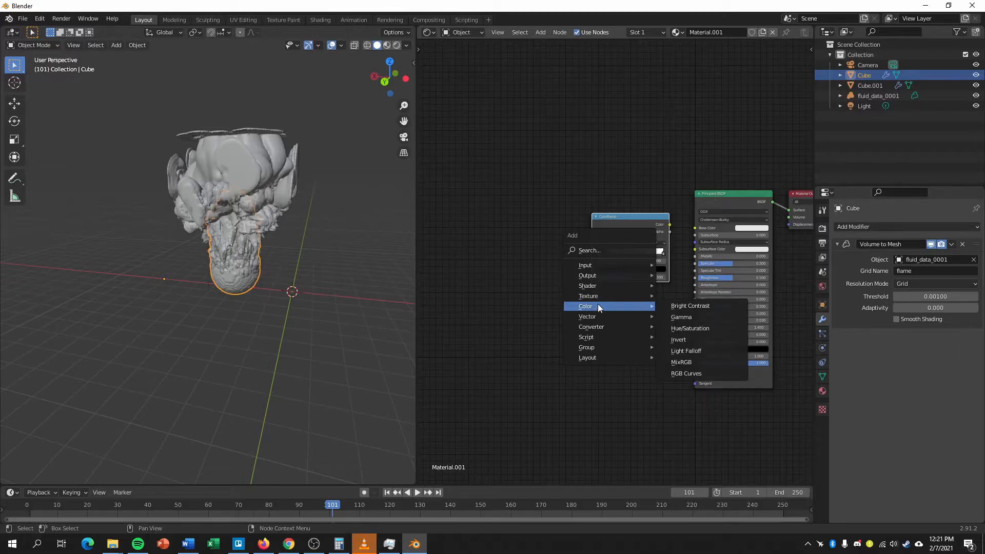
mouse_move(596, 318)
left_click(683, 338)
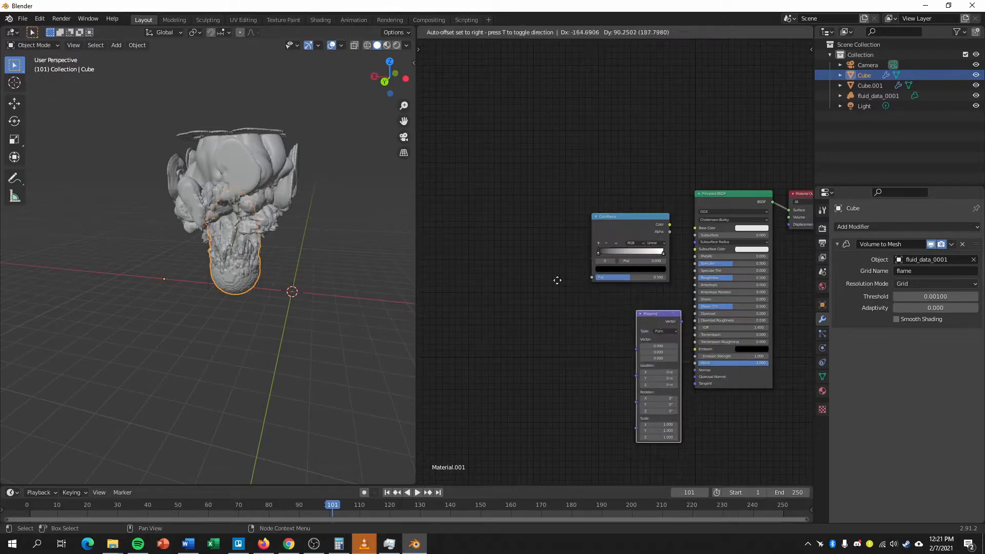
left_click(499, 227)
Add a Texture Coordinate node before the Mapping node.
middle_click_drag(485, 303, 535, 309)
key("shift+a")
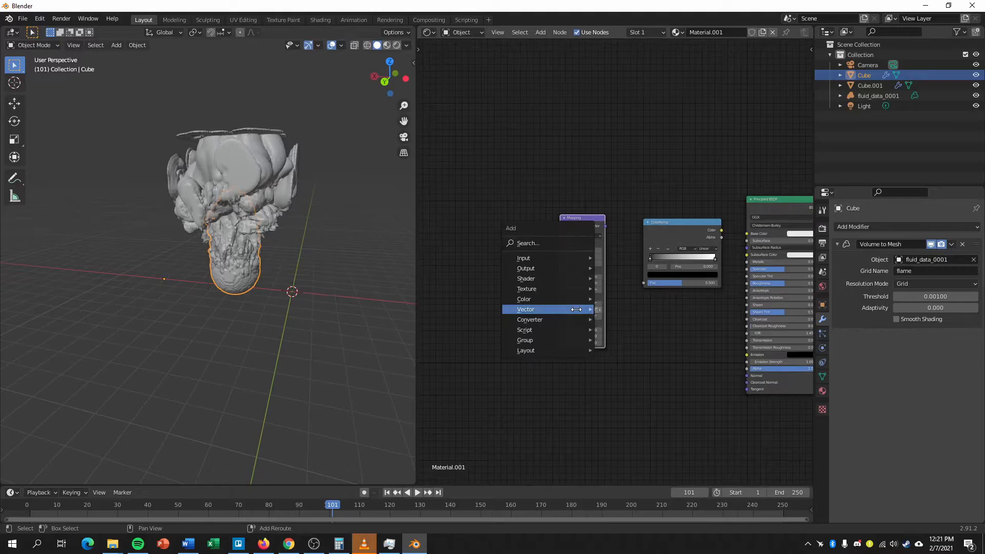
mouse_move(533, 257)
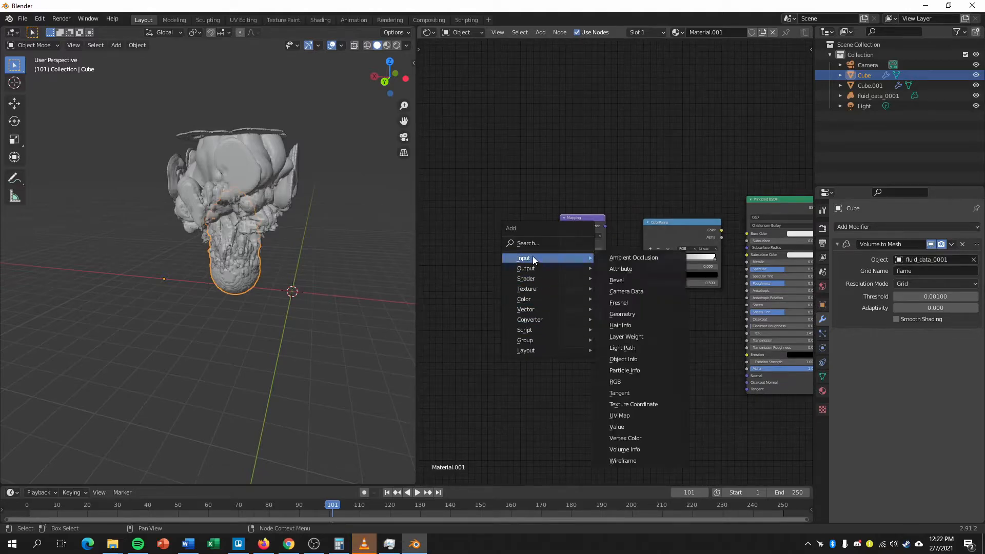
left_click(637, 404)
left_click(510, 283)
Connect the Texture Coordinate's Generated output to the Mapping vector, and the Mapping output to the ColorRamp's Fac.
left_click_drag(501, 238, 559, 253)
left_click_drag(606, 226, 644, 283)
middle_click_drag(621, 279, 614, 283)
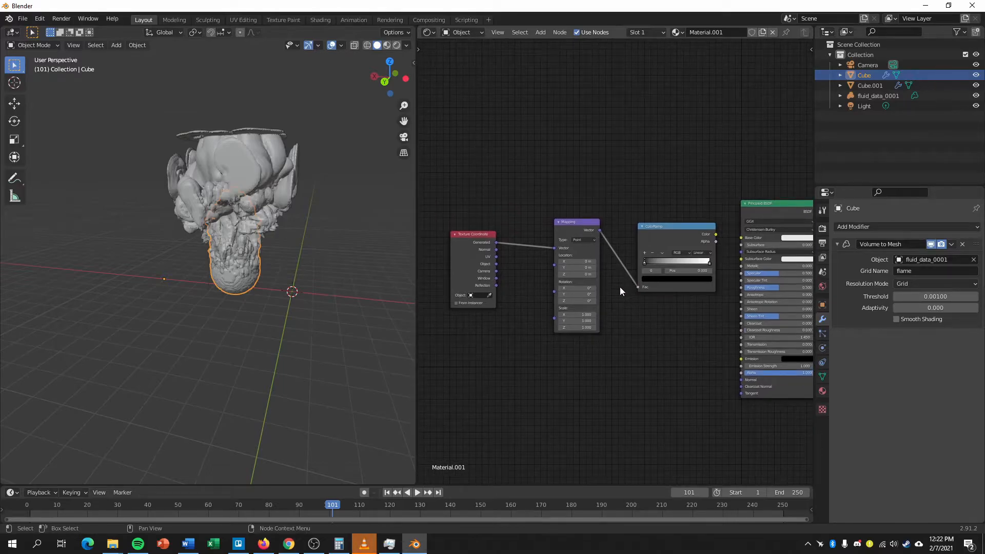
Connect the ColorRamp's color to the Principled BSDF's Base Color and Emission, and set Emission Strength to 2.
middle_click_drag(625, 283, 606, 298)
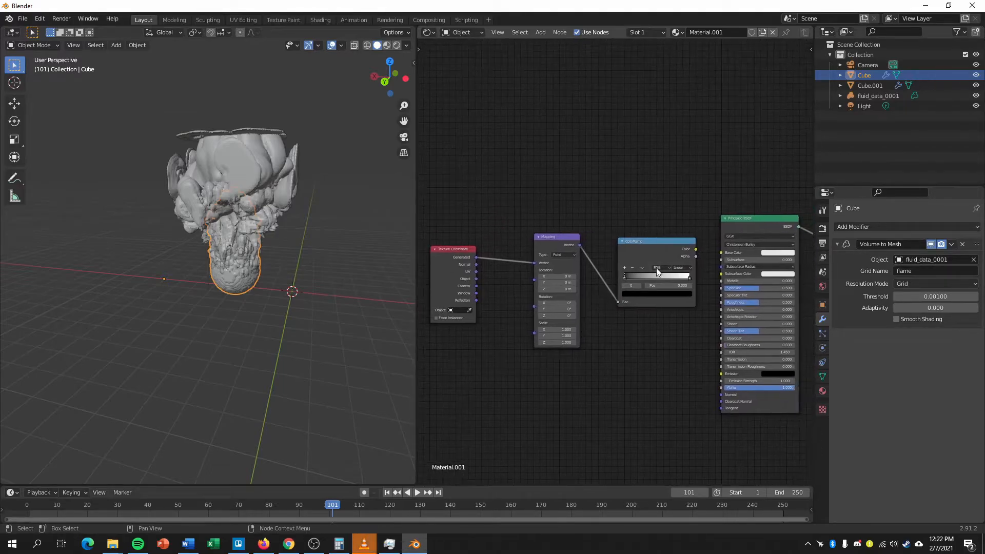
left_click_drag(696, 249, 722, 374)
left_click(749, 381)
type("10")
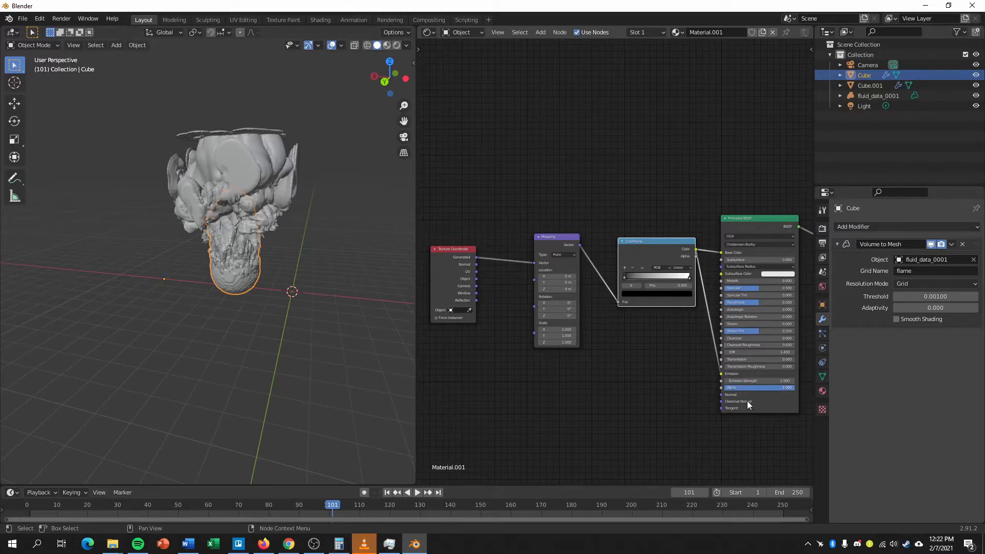
Set the Mapping node's rotation to 90° on Z and 45° on Y.
scroll(668, 393, "up", 2)
middle_click_drag(666, 403, 698, 369)
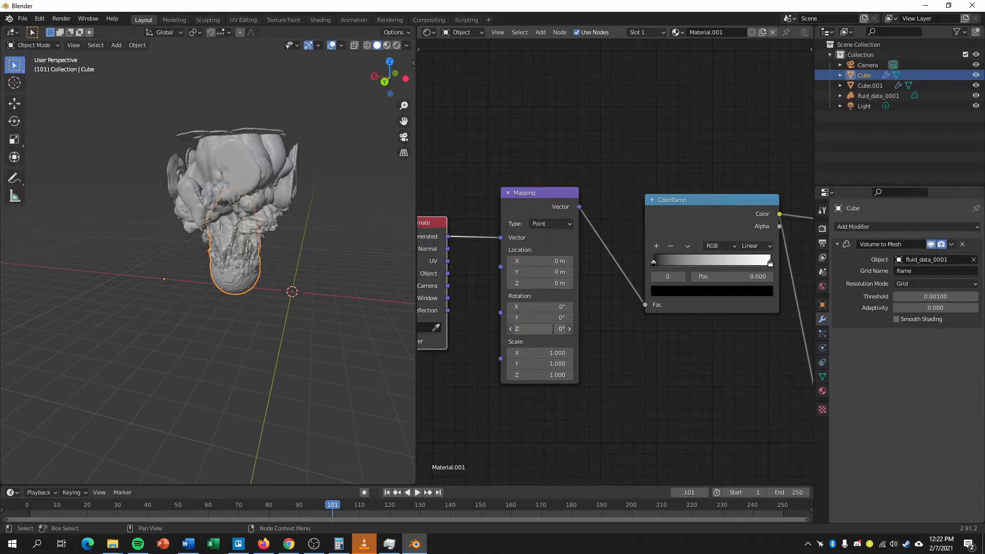
left_click(553, 329)
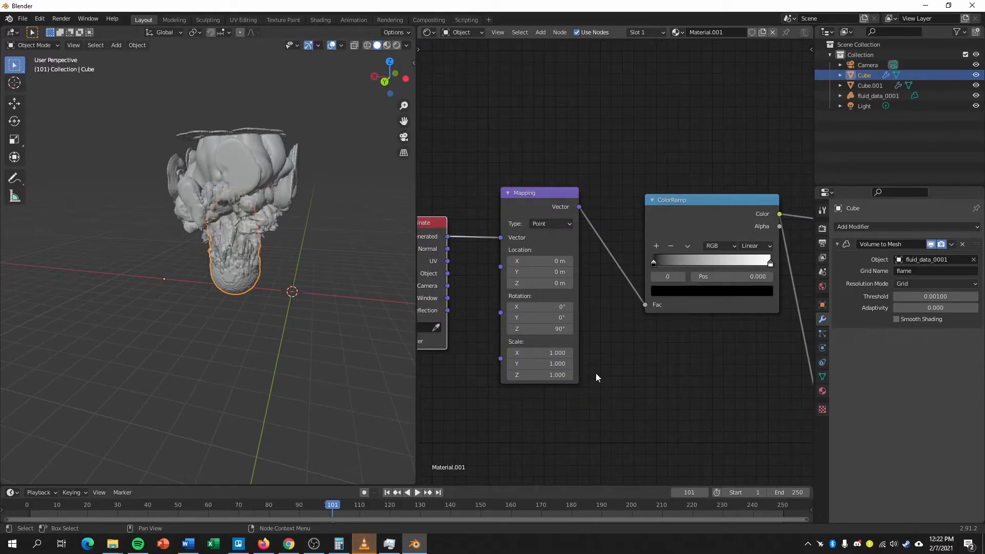
left_click(555, 317)
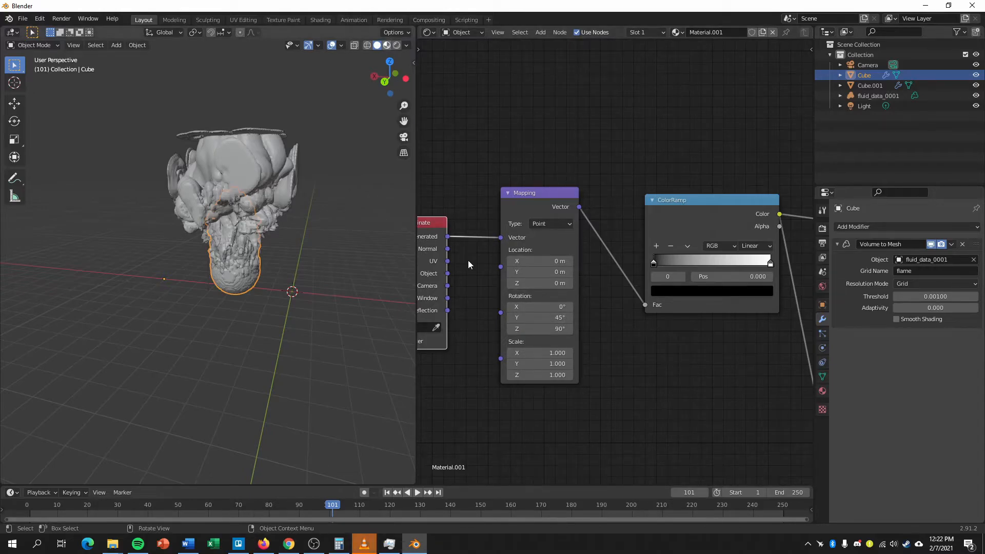
Switch the 3D viewport to material preview and set the ColorRamp's first stop to dark orange.
scroll(305, 248, "up", 6)
mouse_move(289, 278)
middle_mouse_down()
mouse_move(251, 267)
mouse_move(262, 283)
mouse_move(306, 282)
middle_mouse_up()
scroll(258, 273, "down", 3)
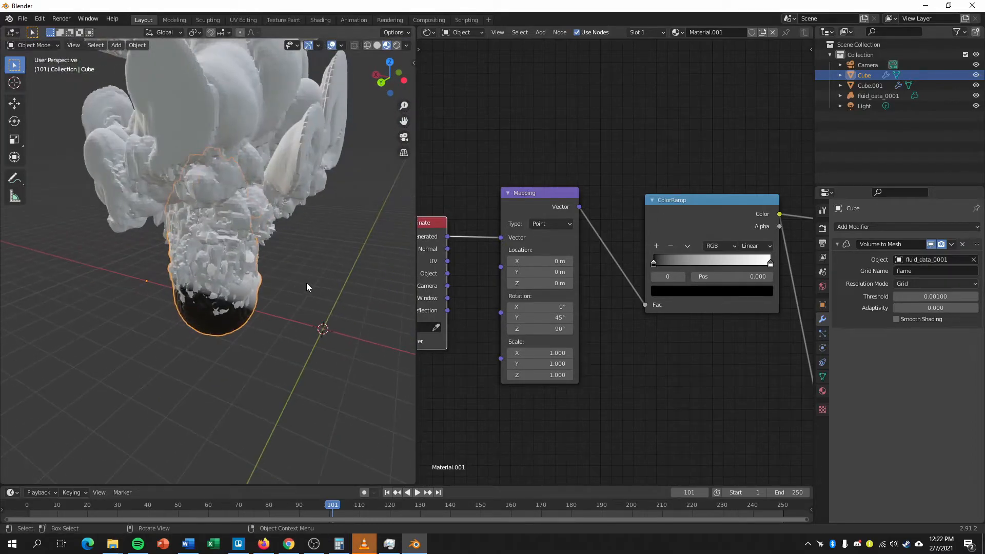
left_click(683, 290)
left_click_drag(746, 212, 747, 151)
left_click_drag(692, 170, 674, 204)
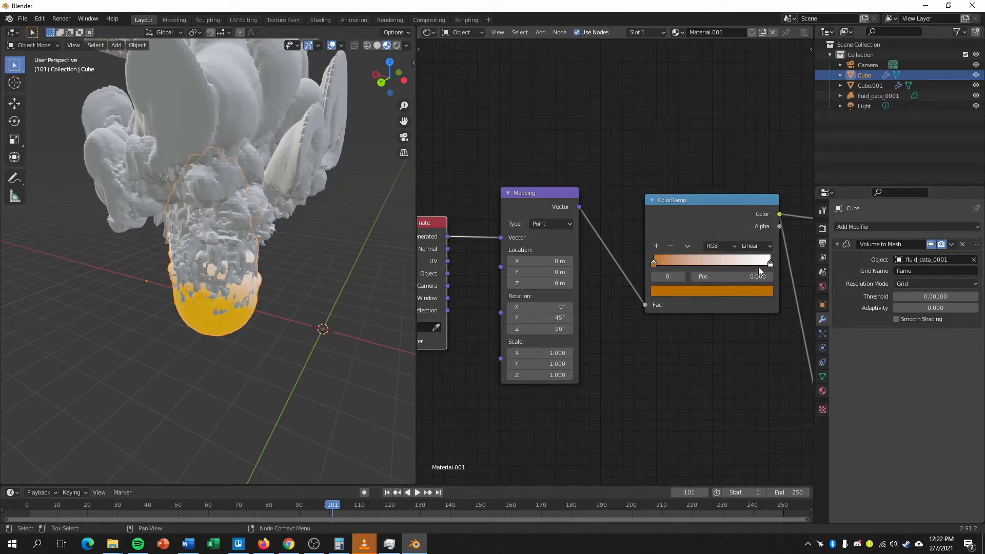
Set the ColorRamp's last stop to a light salmon orange with hue 0.039, saturation 0.503 and value 1.
left_click(770, 262)
left_click(746, 297)
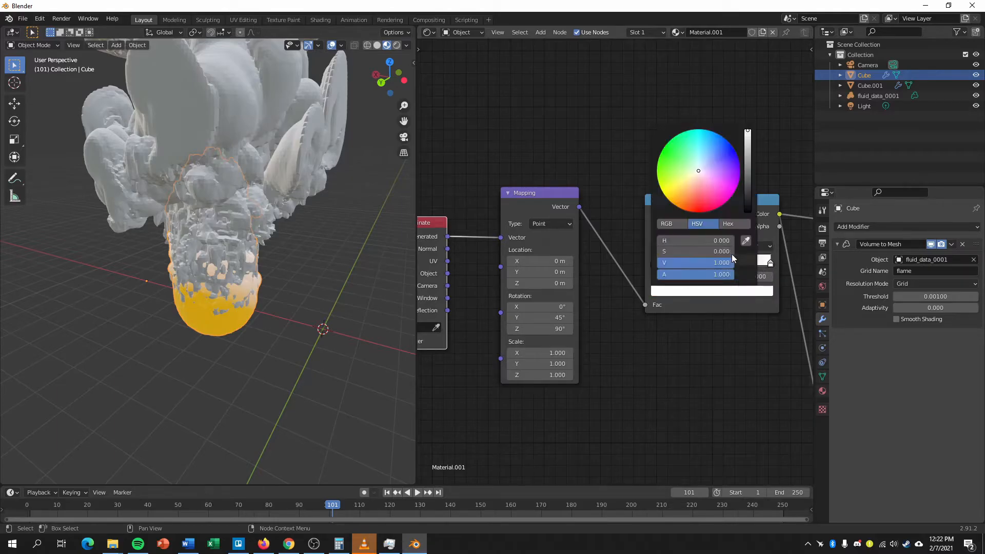
mouse_move(696, 173)
left_mouse_down()
mouse_move(689, 201)
mouse_move(693, 189)
left_mouse_up()
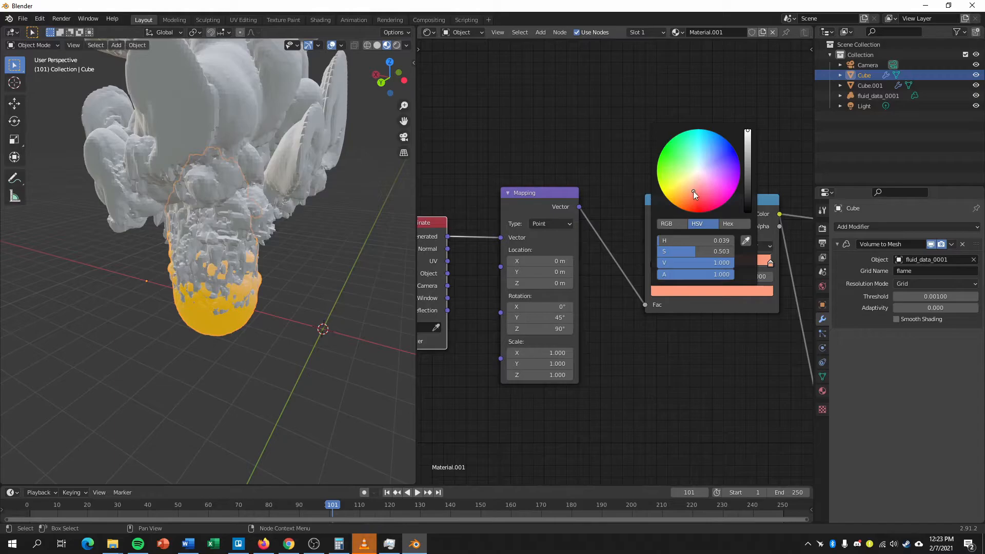
Play the animation from frame 101 to check the flame colors, stopping at frame 118.
middle_click_drag(284, 307, 290, 288)
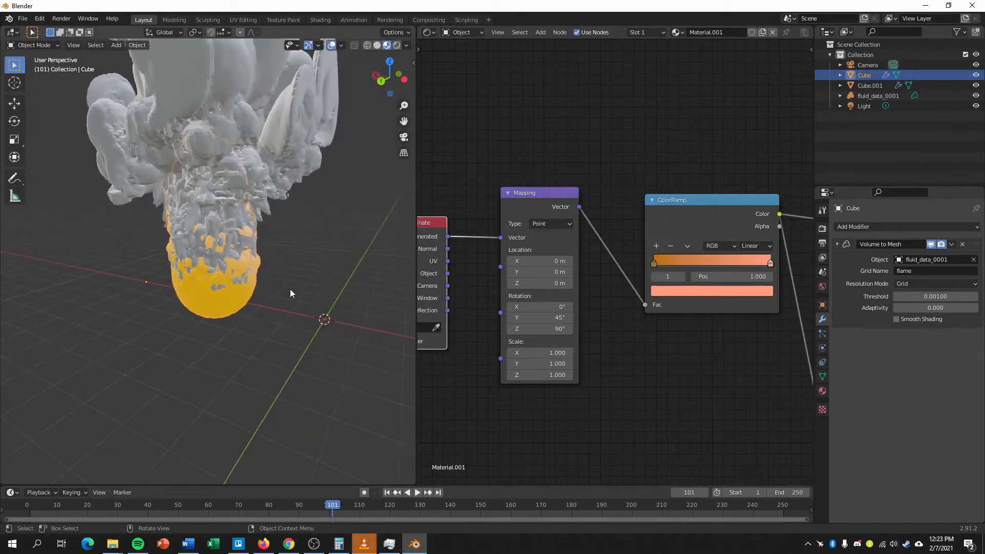
key("space")
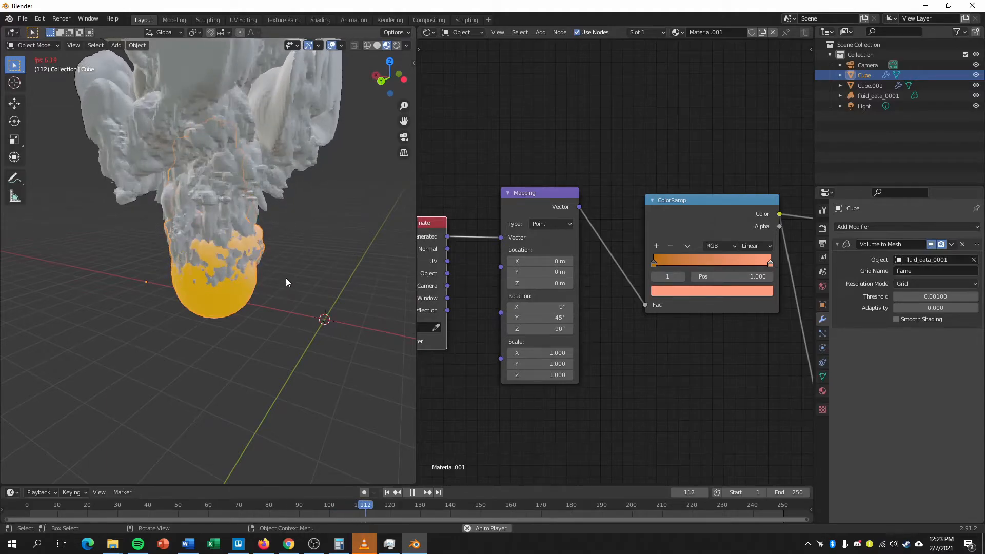
key("space")
Create a new material for the smoke mesh Cube.001 and darken its Base Color to a grey with value 0.601.
left_click(272, 145)
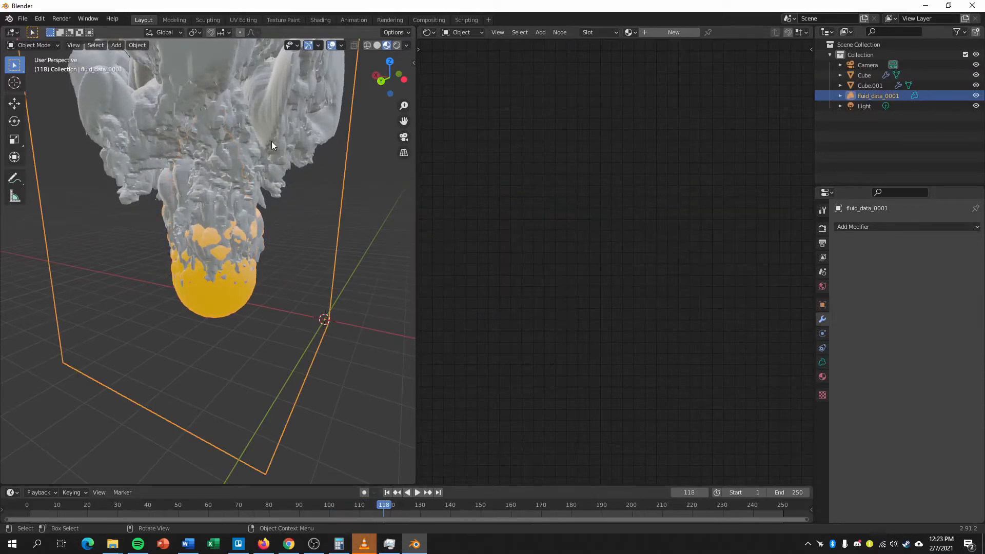
left_click(298, 132)
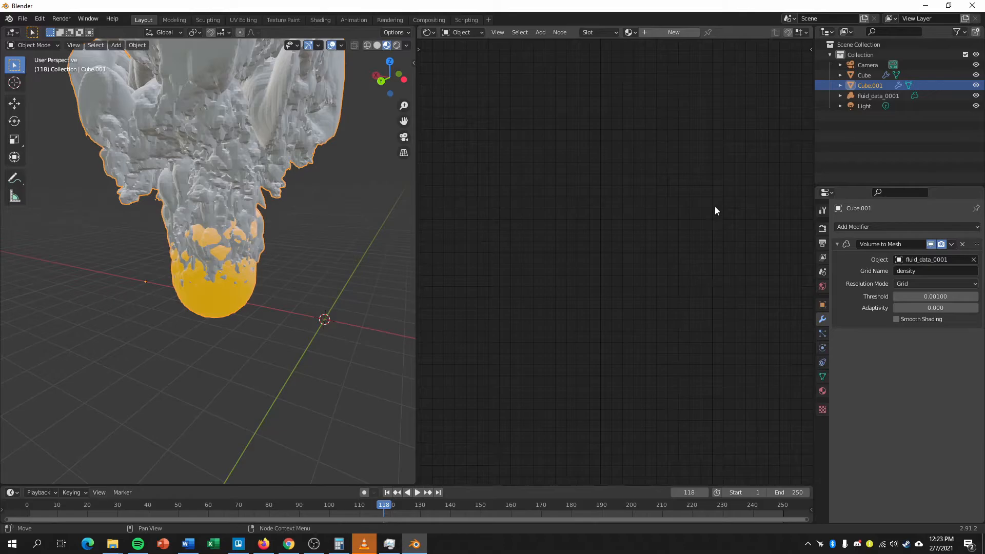
left_click(678, 32)
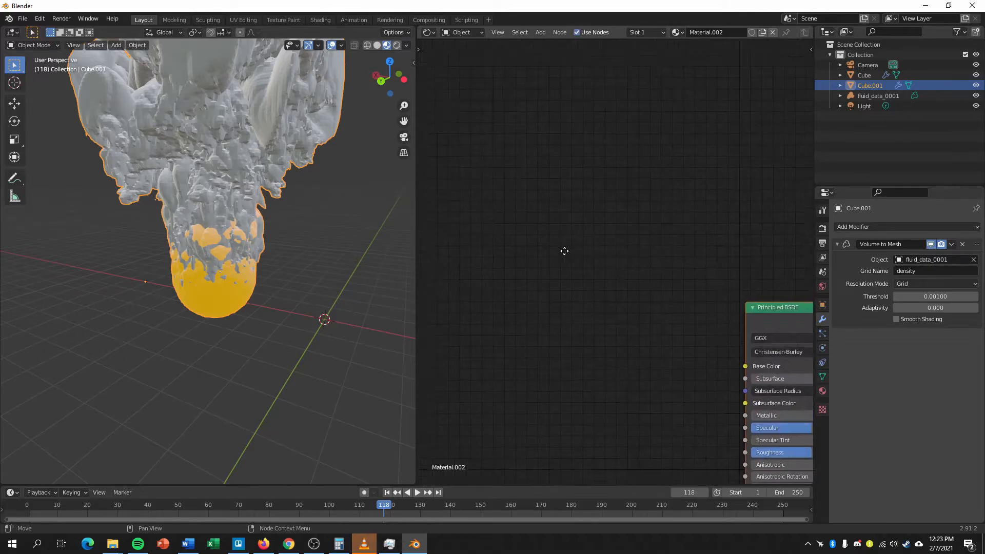
key("Home")
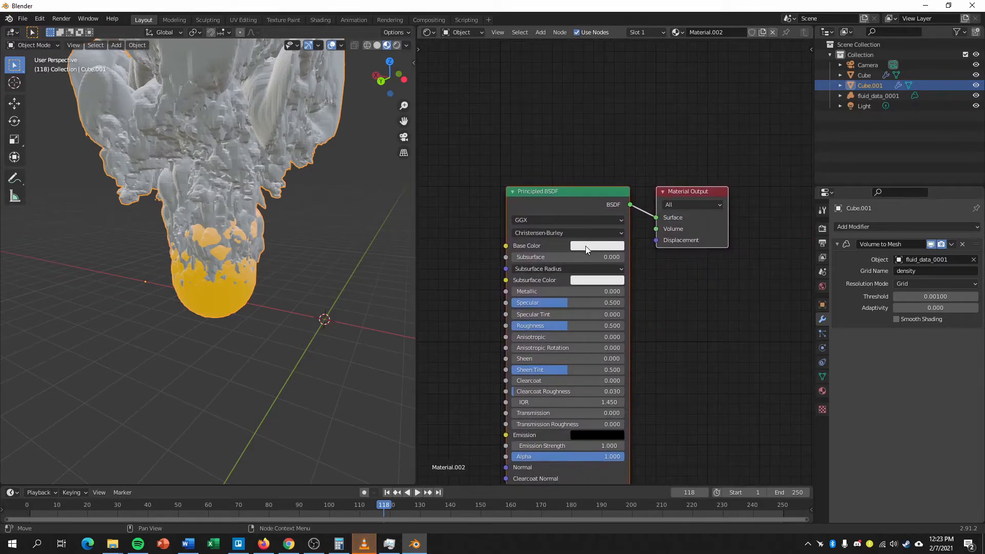
left_click(605, 244)
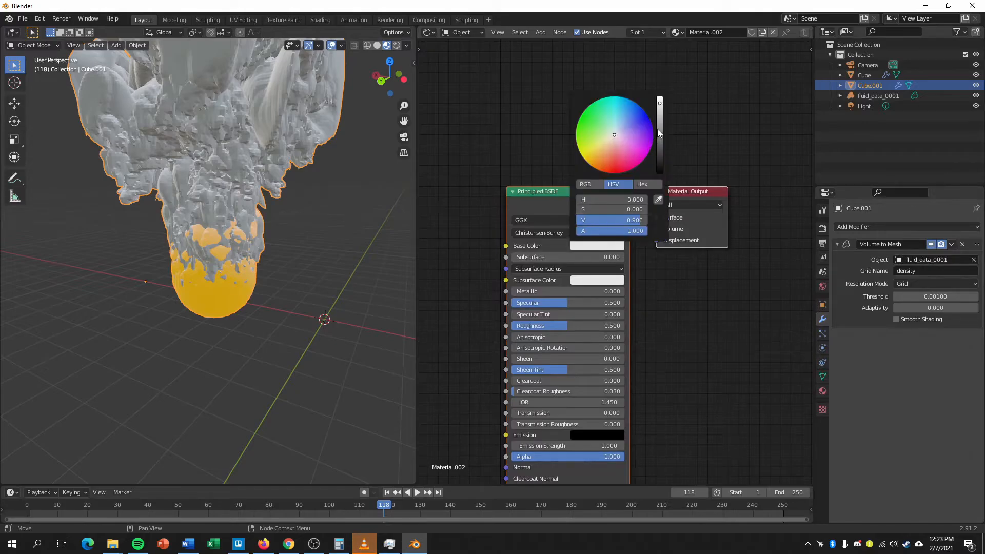
left_click_drag(660, 110, 659, 127)
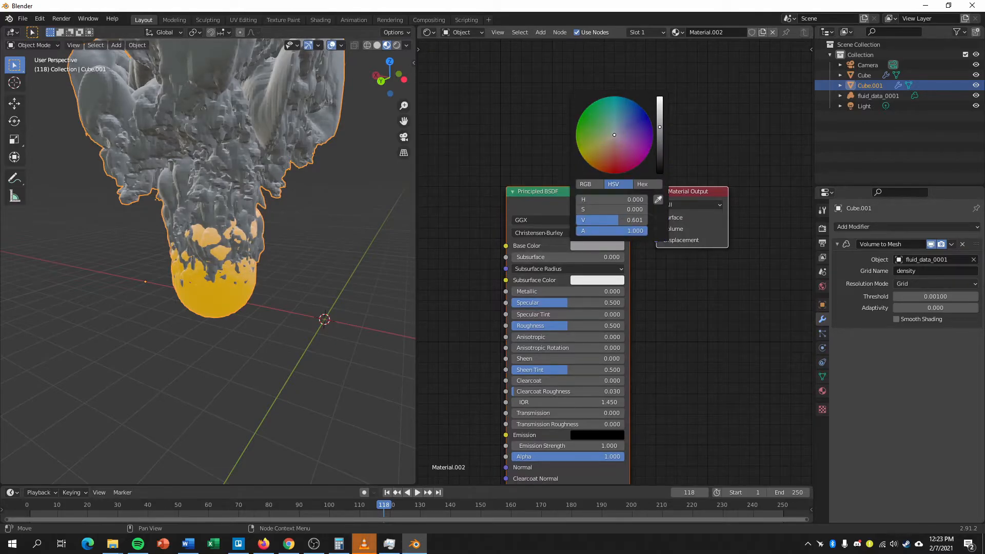
Close the Shader Editor area by joining it into the 3D viewport and bring the whole smoke plume into view.
middle_click_drag(285, 388, 309, 382)
left_click_drag(414, 29, 461, 112)
middle_click_drag(584, 269, 560, 243)
scroll(570, 244, "down", 1)
Play the fire and smoke animation and stop it at frame 198.
key("space")
scroll(569, 217, "down", 1)
key("space")
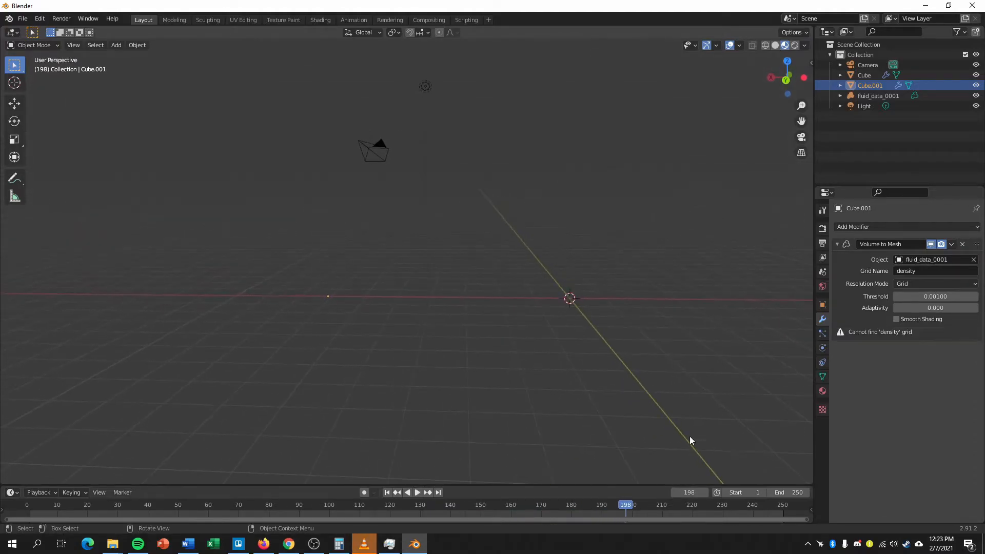
Set the animation's end frame to 150 and play it from frame 1, stopping at frame 91.
left_click(799, 496)
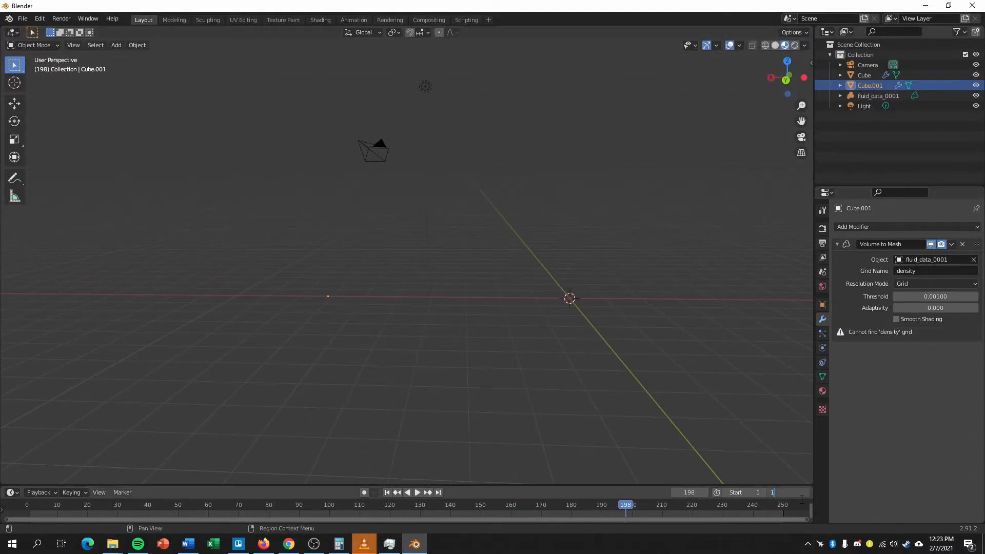
key("Return")
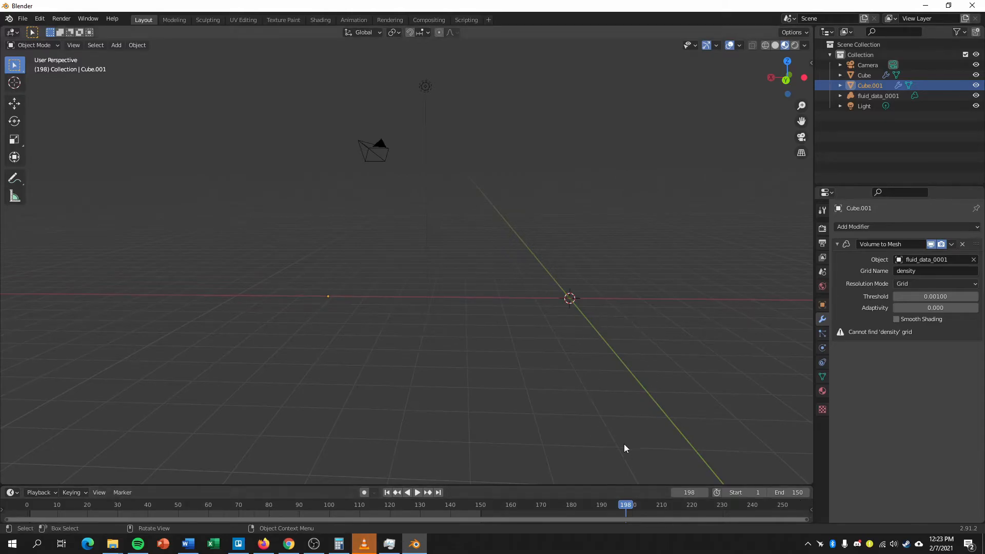
left_click(386, 493)
left_click(418, 492)
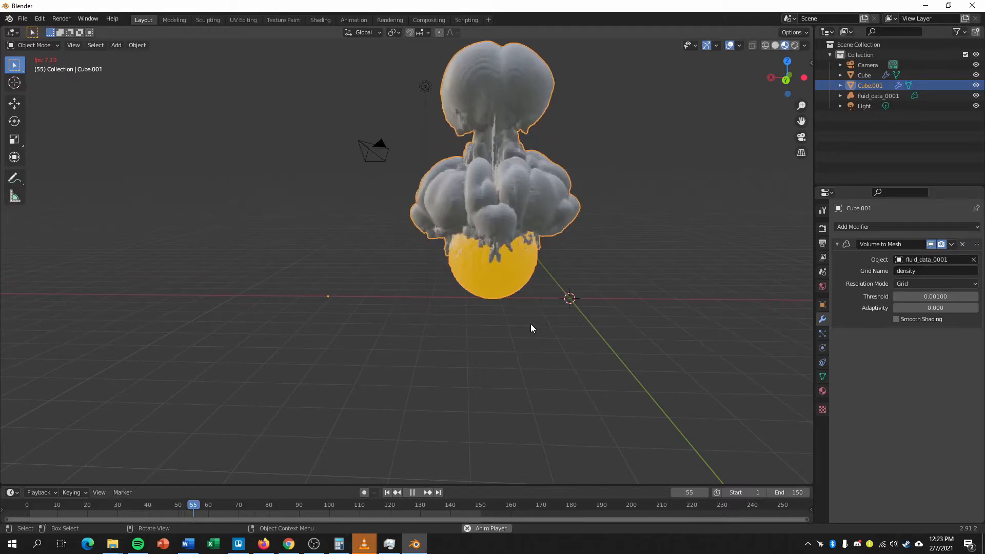
mouse_move(527, 326)
middle_mouse_down()
mouse_move(505, 334)
mouse_move(516, 337)
middle_mouse_up()
key("space")
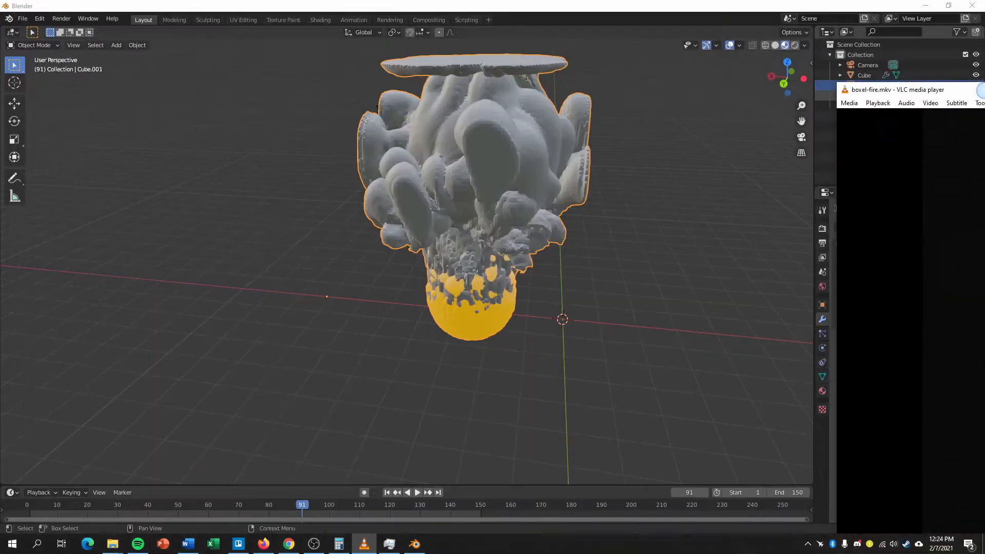
Add a Remesh modifier in Blocks mode to the flame mesh Cube with an Octree Depth of 6.
left_click(872, 75)
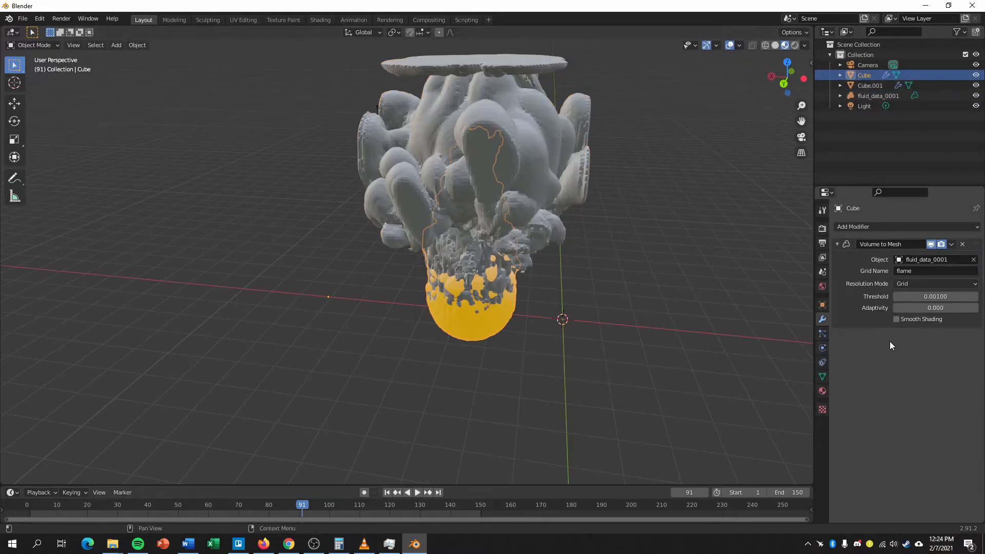
left_click(893, 227)
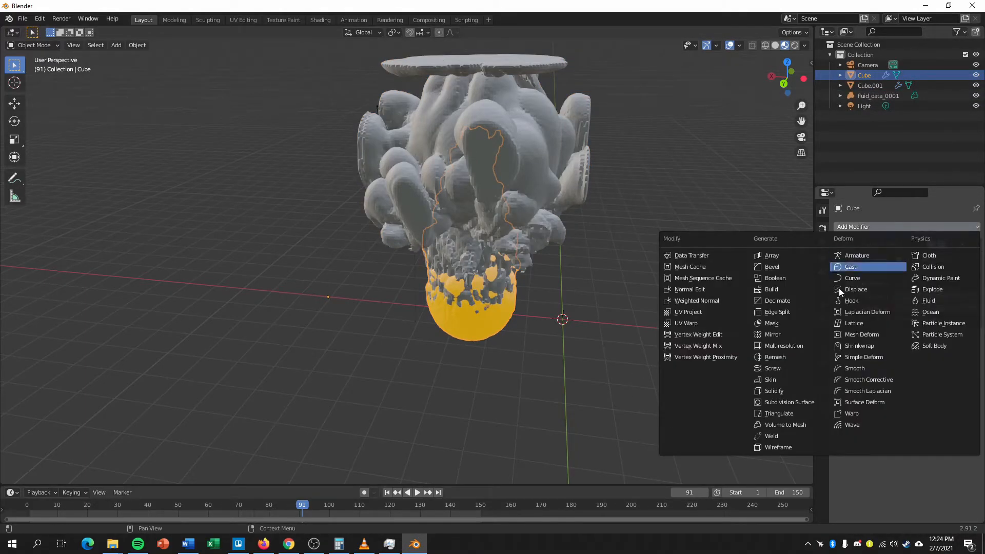
left_click(774, 356)
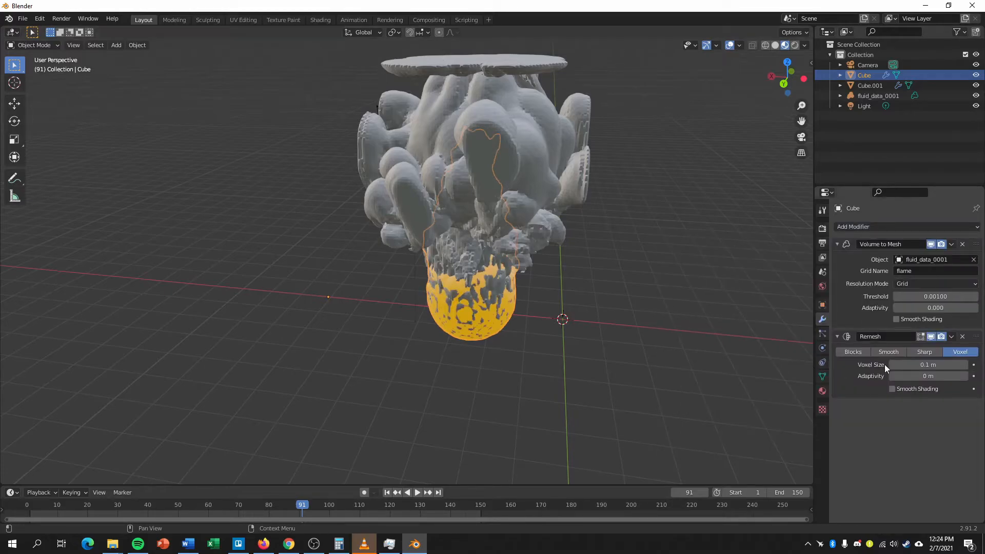
left_click(848, 350)
left_click(929, 364)
type("6")
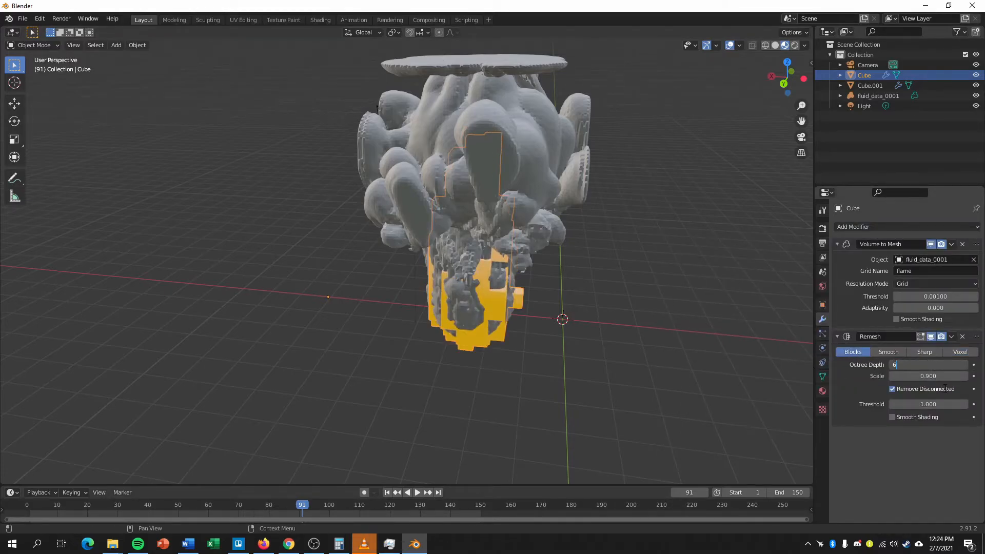
key("Return")
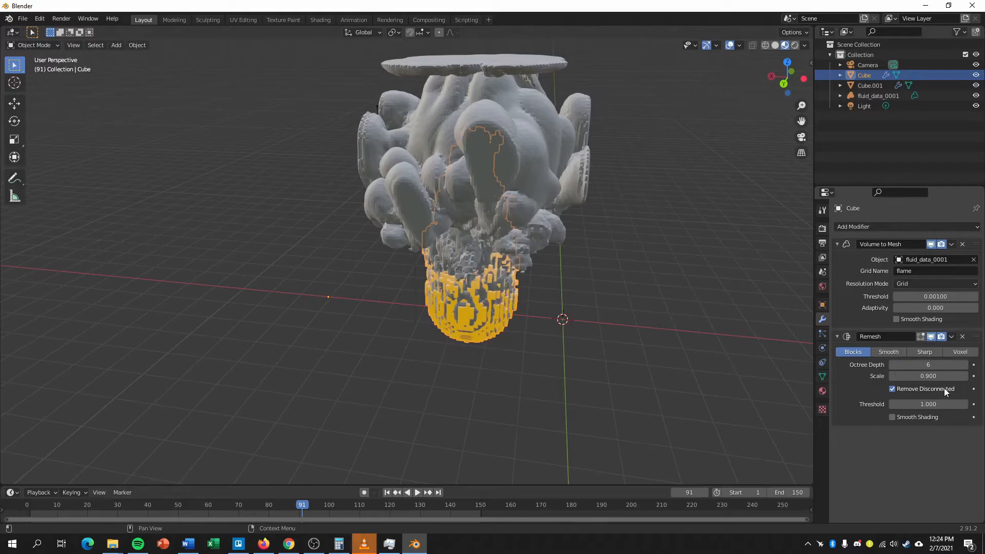
Add a Remesh modifier in Blocks mode to the density mesh Cube.001 with an Octree Depth of 6.
left_click(859, 85)
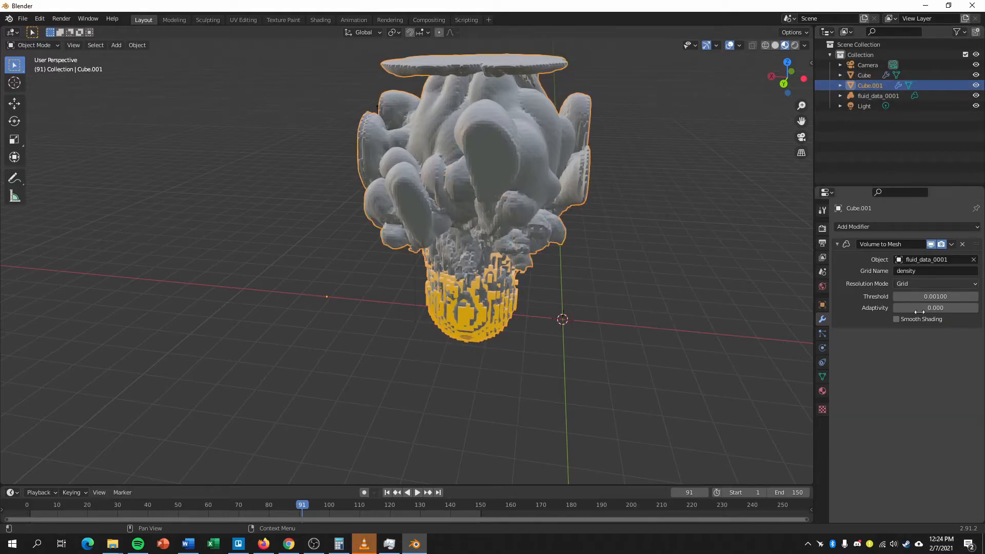
left_click(873, 227)
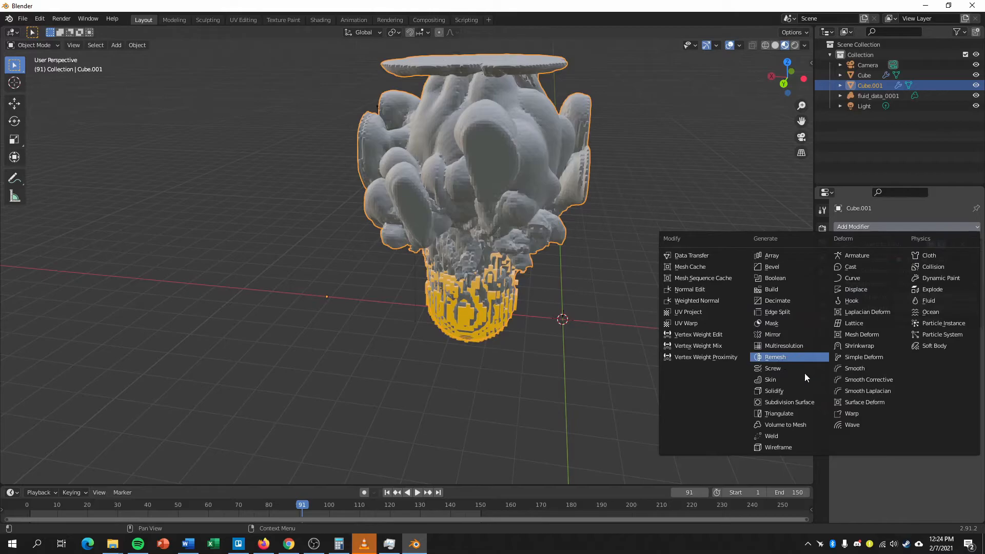
left_click(785, 357)
left_click(863, 351)
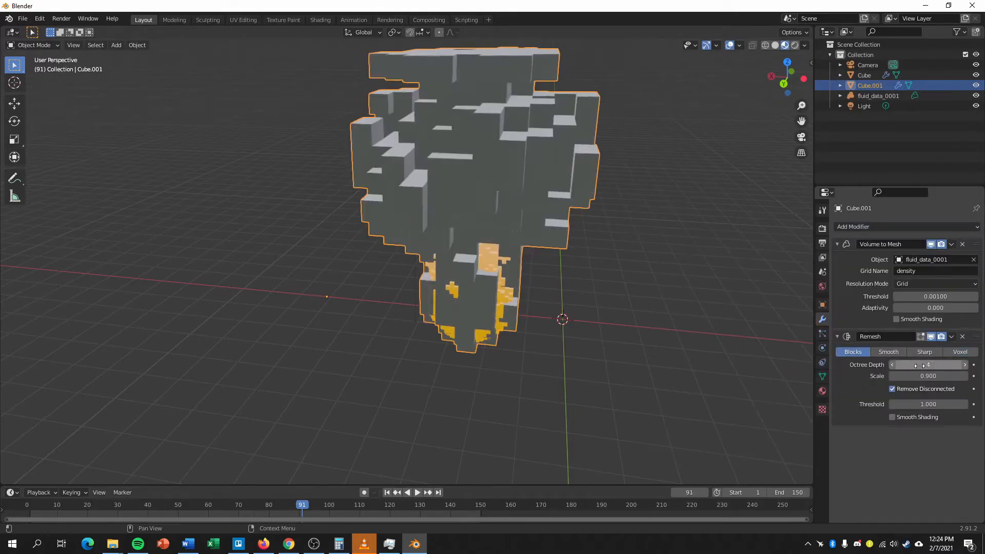
left_click(933, 367)
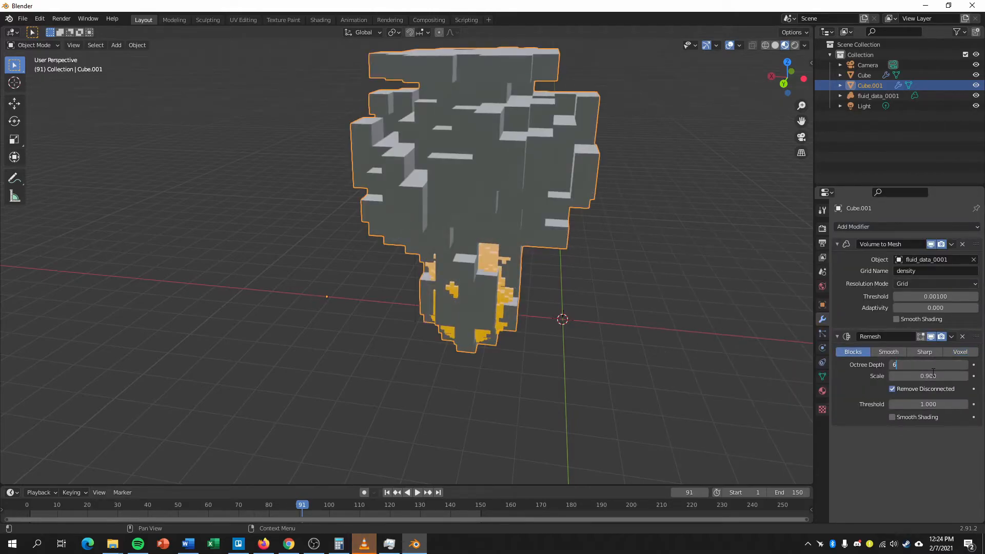
key("Return")
Delete the smoke mesh Cube.001, keeping only the blocky flame mesh and the volume.
middle_click_drag(527, 272, 551, 333)
left_click(870, 75)
left_click(870, 84, "shift")
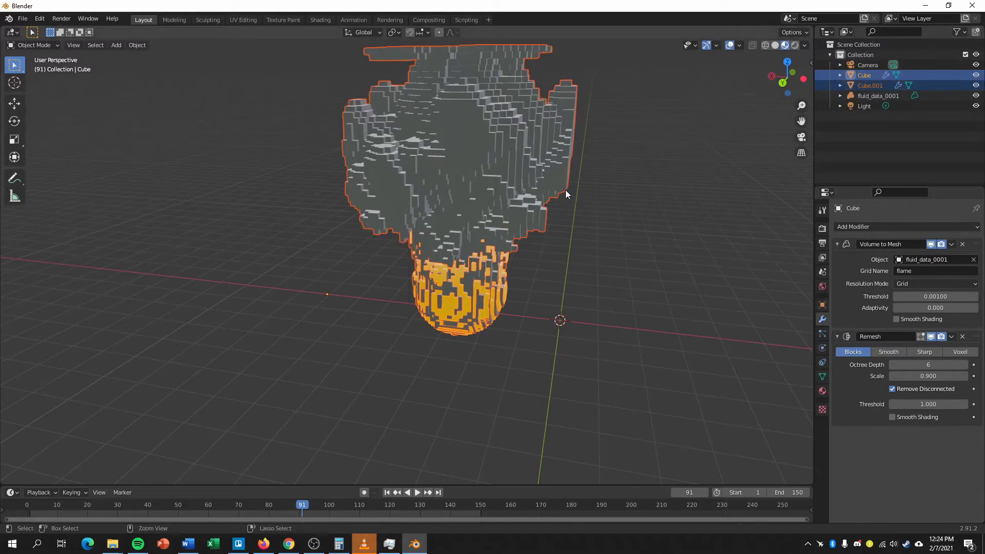
key("Delete")
mouse_move(565, 189)
middle_mouse_down()
mouse_move(582, 195)
mouse_move(562, 195)
middle_mouse_up()
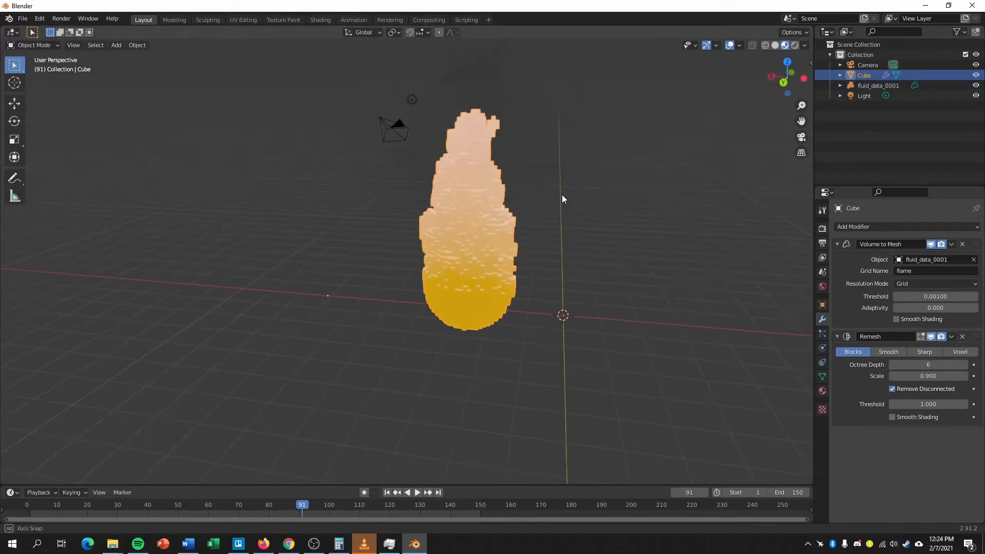
Play the blocky flame animation while viewing it from a lower angle, and stop it at frame 131.
key("space")
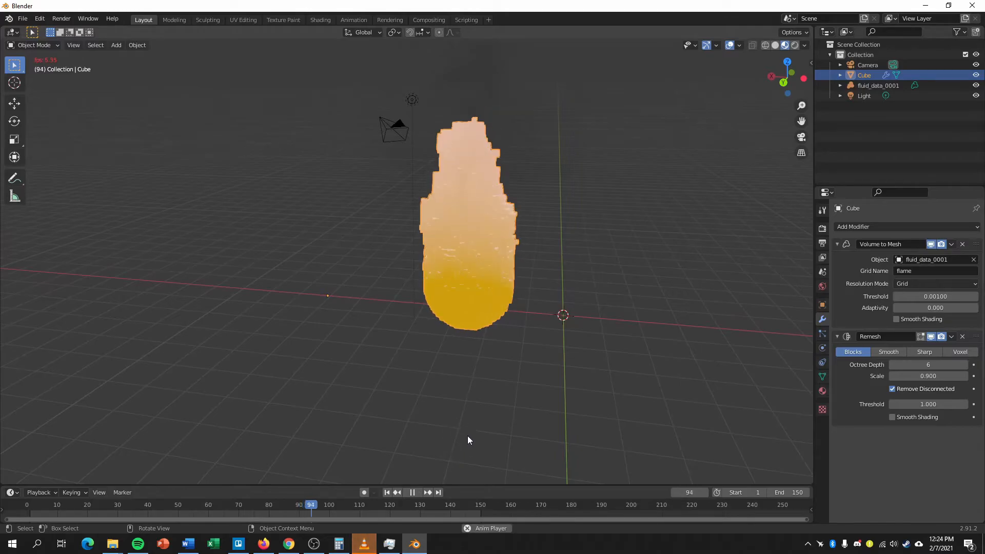
middle_click_drag(491, 399, 521, 329)
key("space")
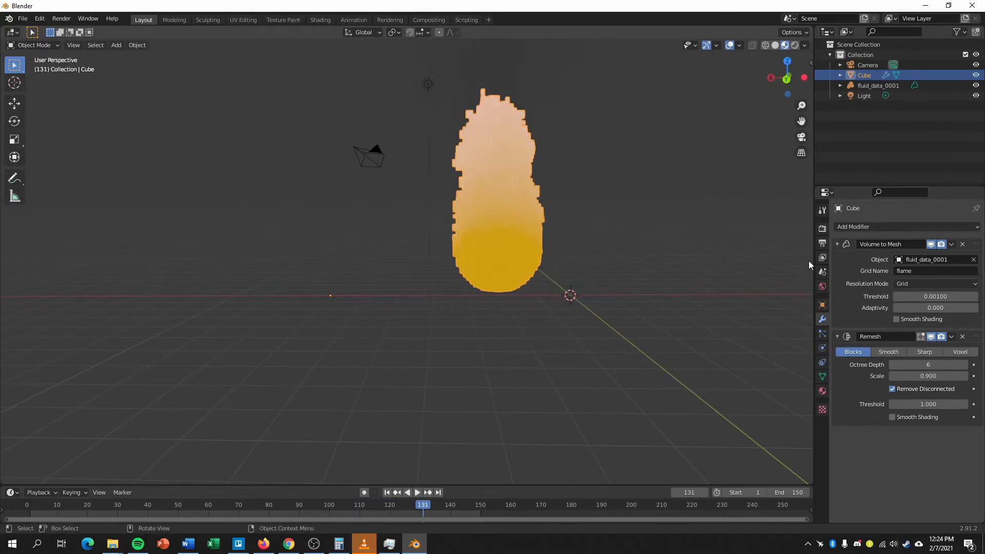
Enable Bloom and Screen Space Reflections in the Eevee render settings.
left_click(823, 211)
left_click(822, 229)
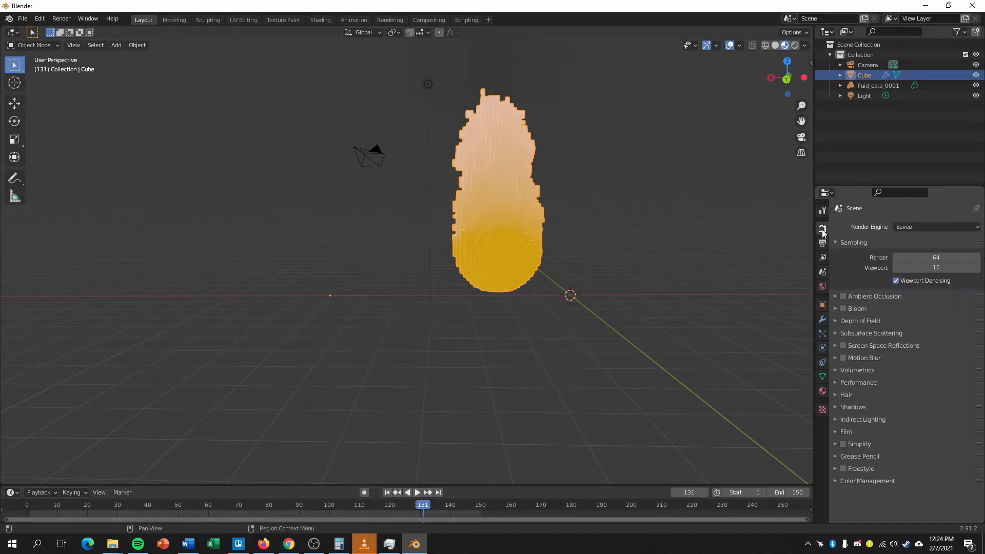
left_click(843, 309)
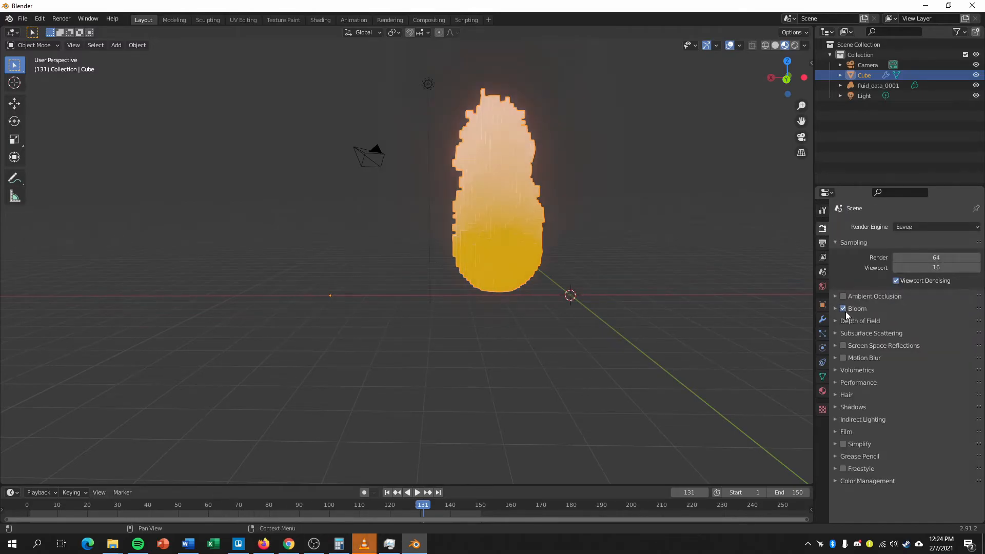
left_click(840, 297)
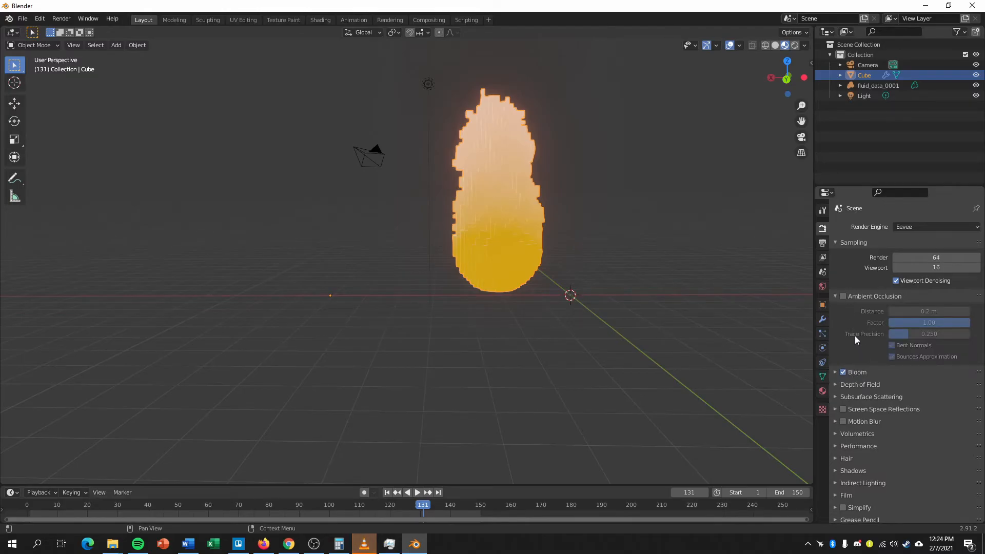
scroll(857, 323, "down", 2)
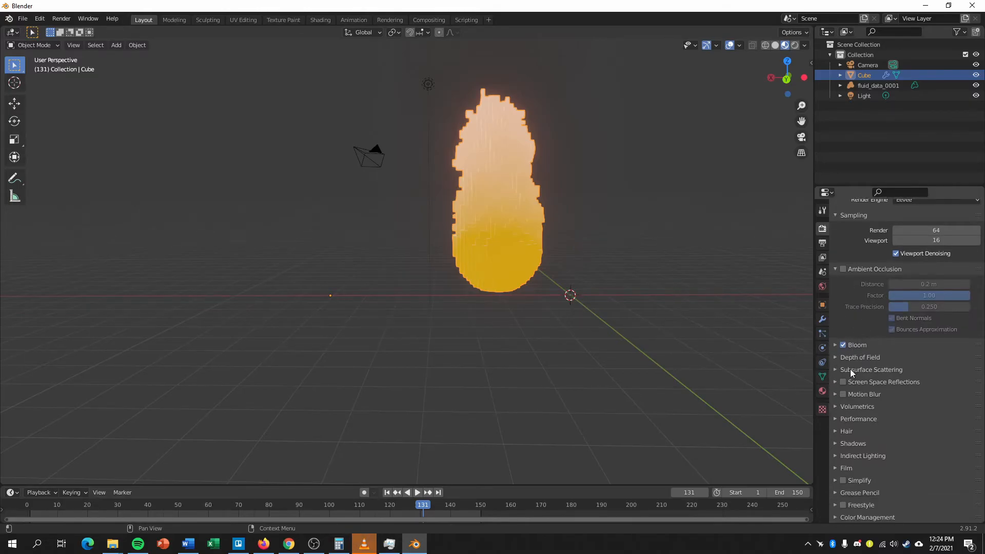
left_click(842, 382)
Add a plane as the floor beneath the flame and scale it up to about 4.8 times its size.
middle_click_drag(707, 278, 647, 293)
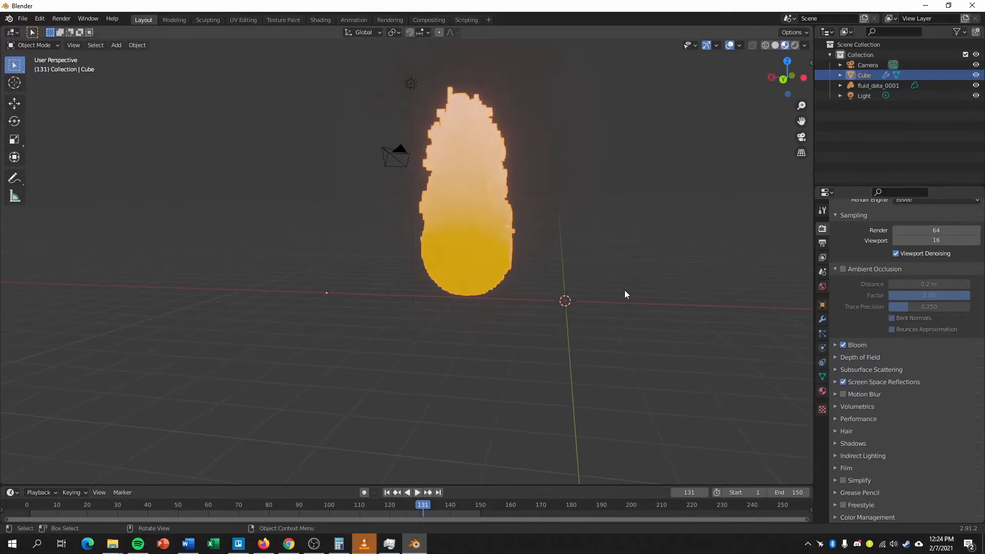
middle_click_drag(476, 232, 529, 316)
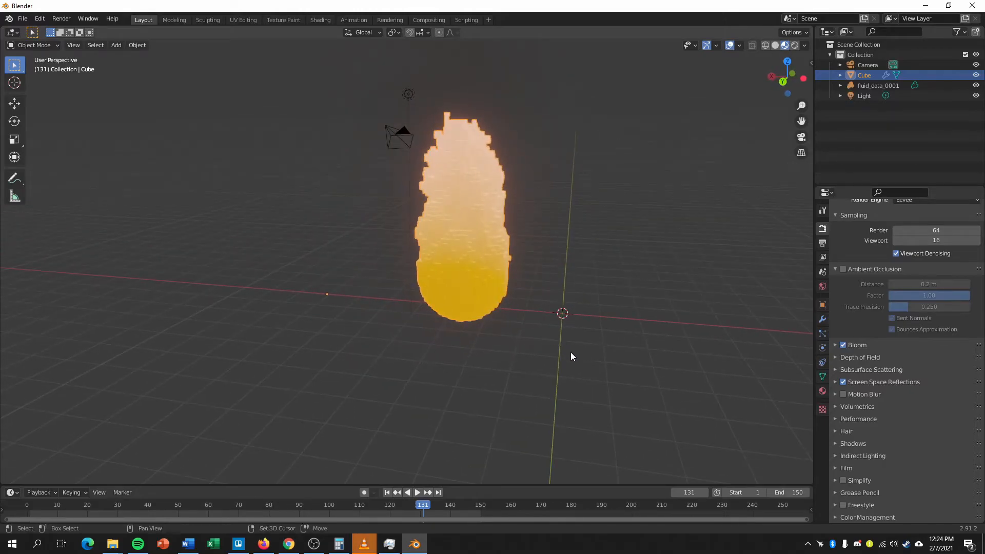
key("shift+a")
mouse_move(536, 325)
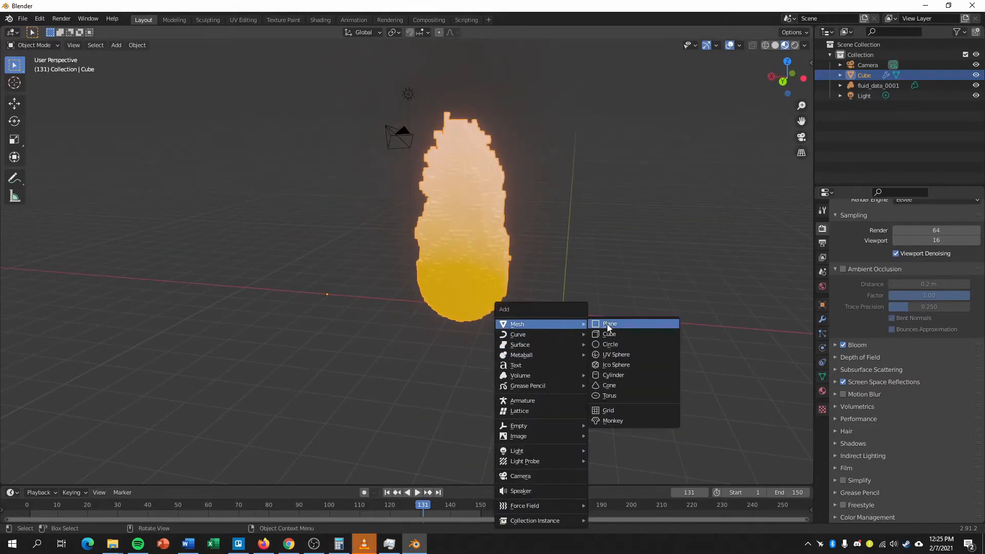
left_click(608, 324)
key("s")
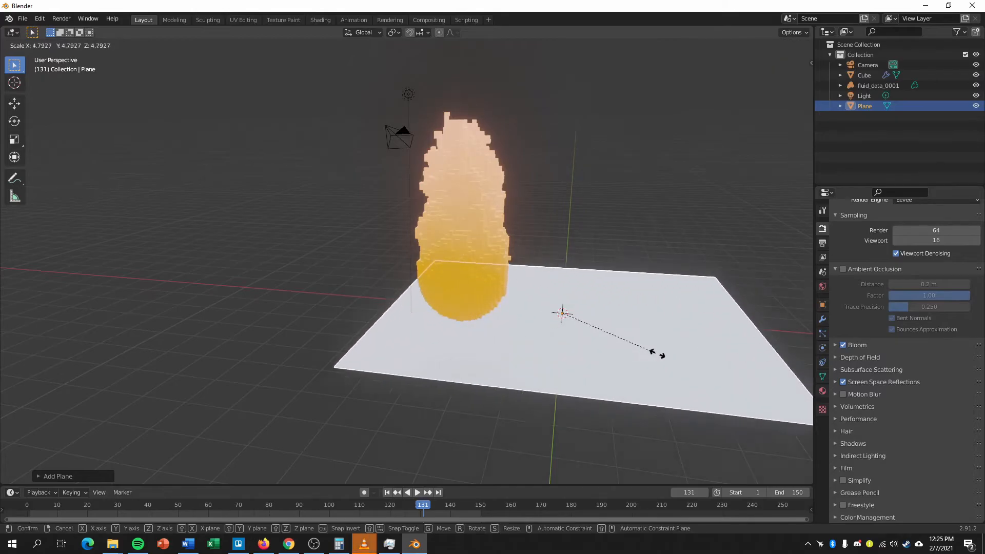
left_click(660, 340)
Set the world background color to black.
middle_click_drag(660, 339, 718, 354)
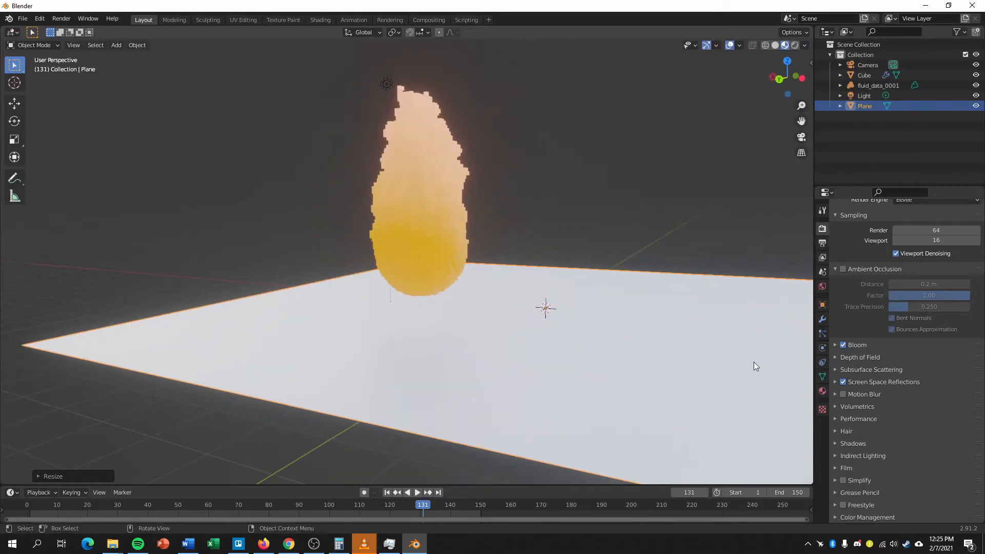
left_click(823, 389)
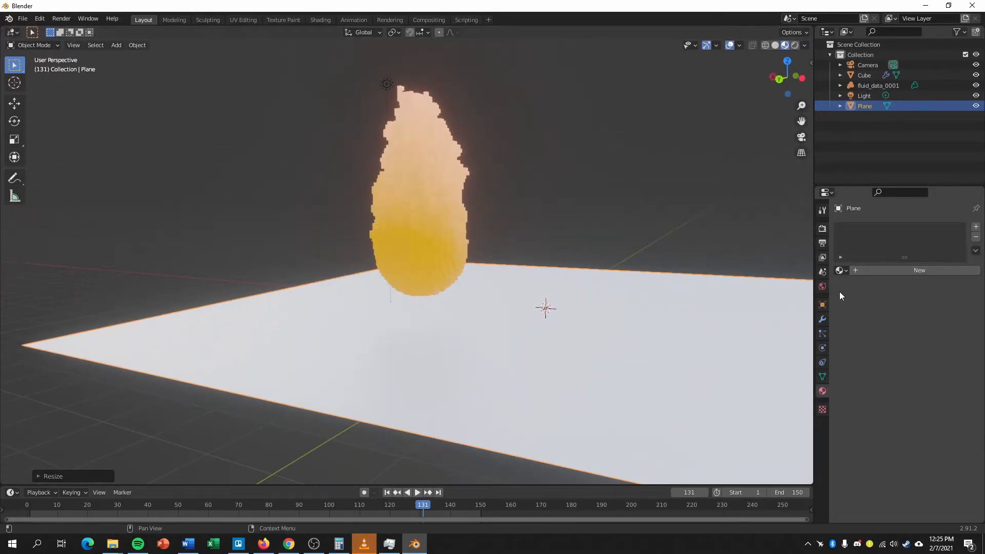
left_click(823, 286)
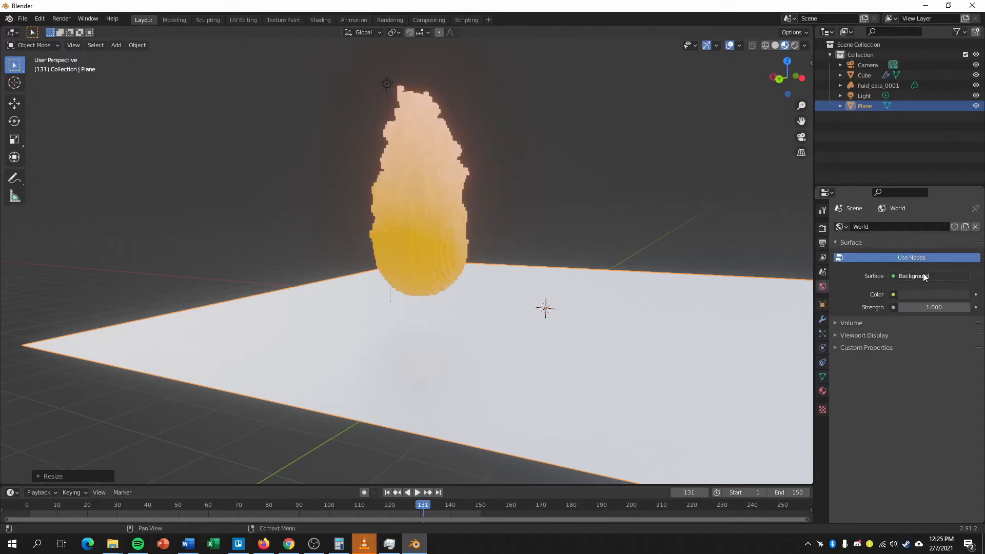
left_click(918, 294)
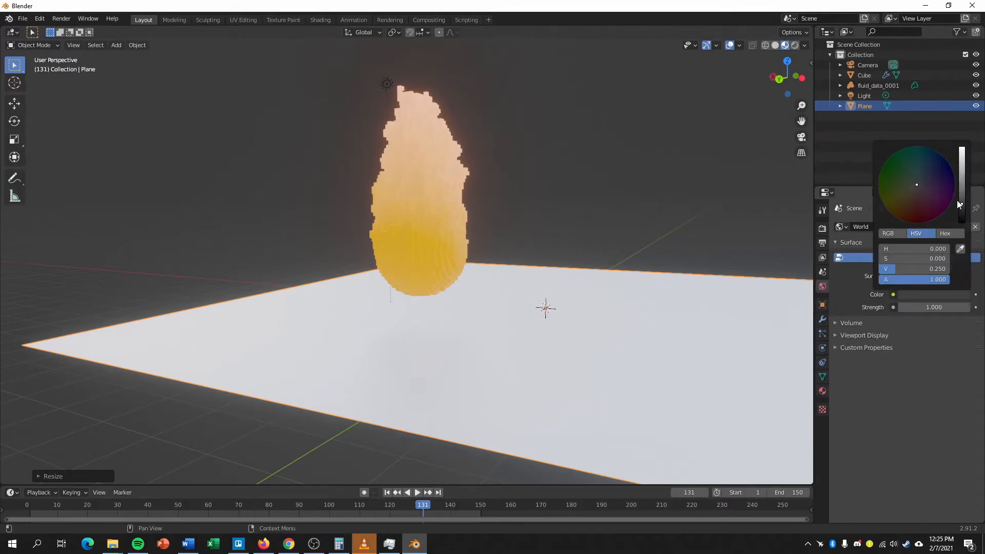
left_click_drag(966, 205, 962, 221)
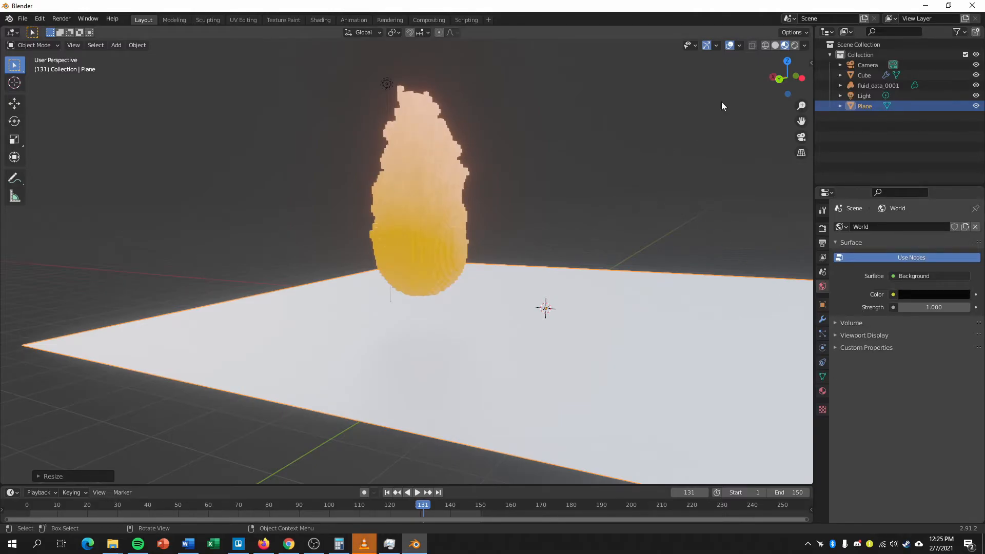
Preview the scene in Rendered shading and play the animation's opening frames, stopping at frame 9.
mouse_move(602, 300)
middle_mouse_down()
mouse_move(569, 282)
mouse_move(611, 319)
mouse_move(648, 301)
mouse_move(608, 308)
middle_mouse_up()
key("space")
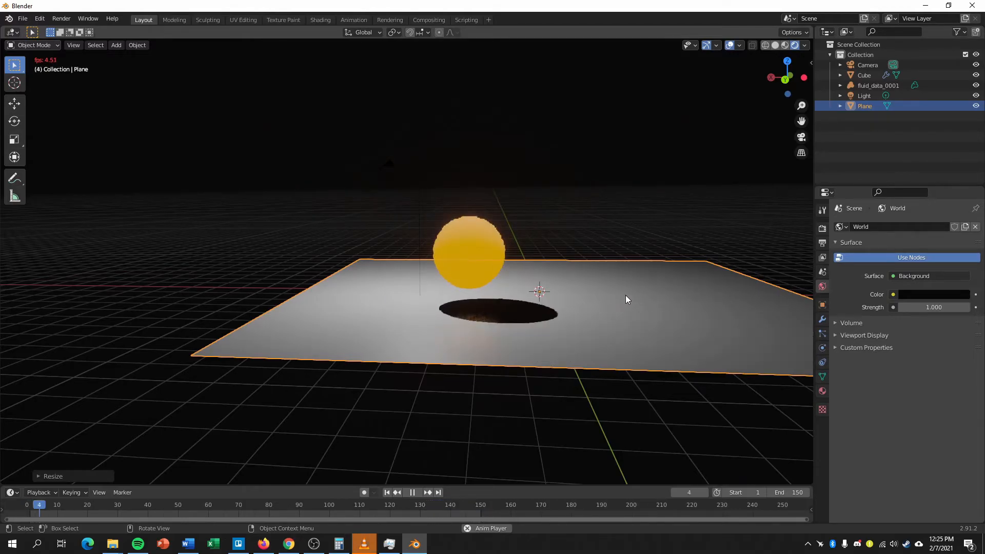
key("space")
left_click(823, 228)
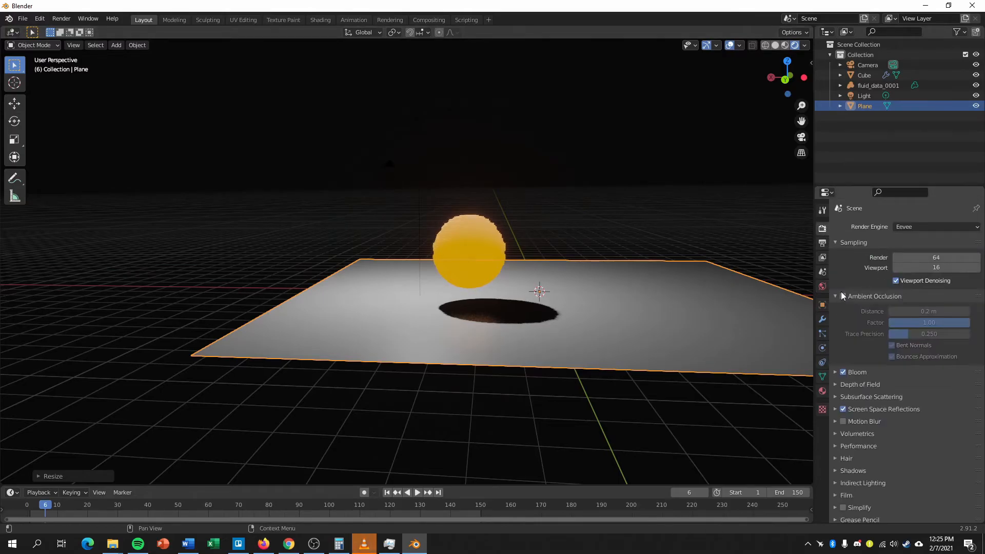
key("space")
key("space")
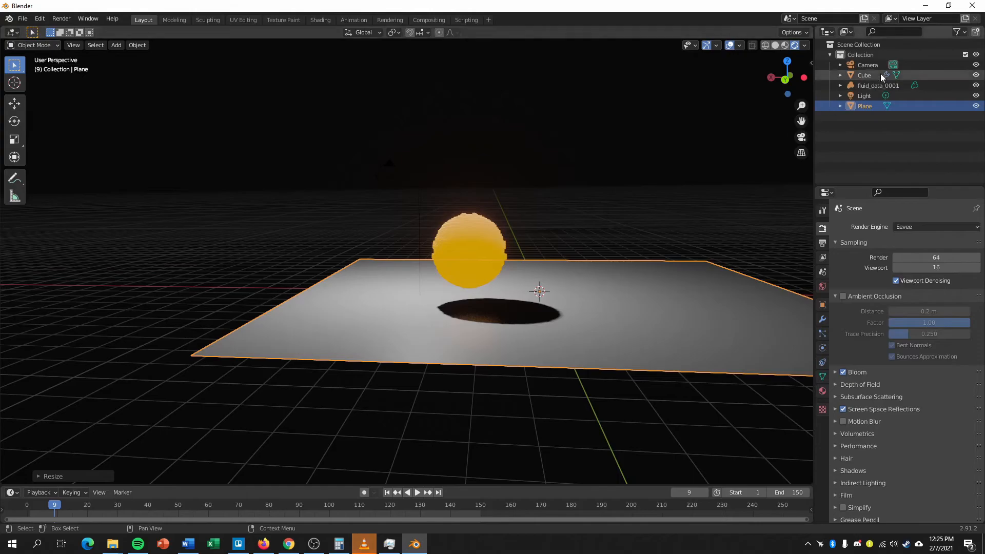
Look through the camera and use Walk Navigation to center the fireball and its floor shadow in the frame.
left_click(867, 64)
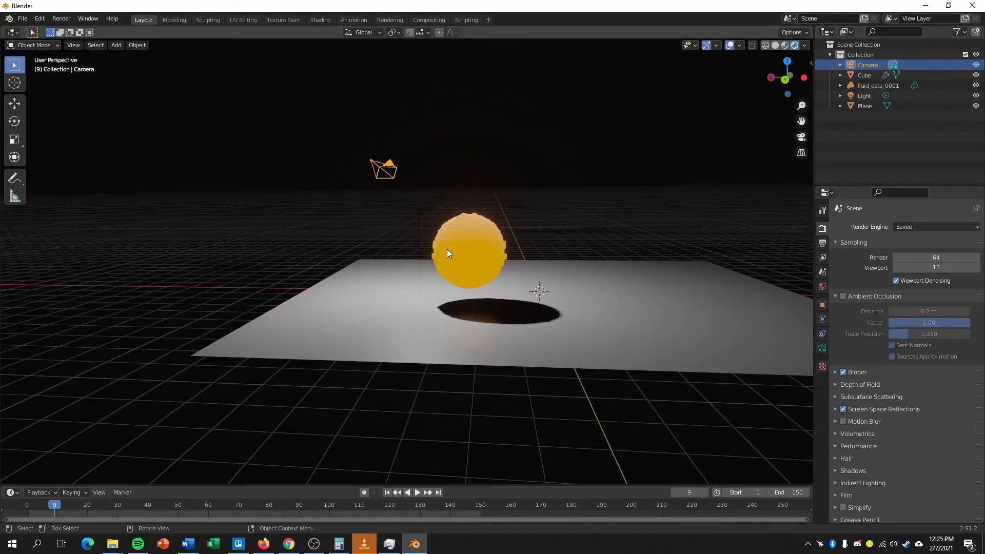
key("KP_0")
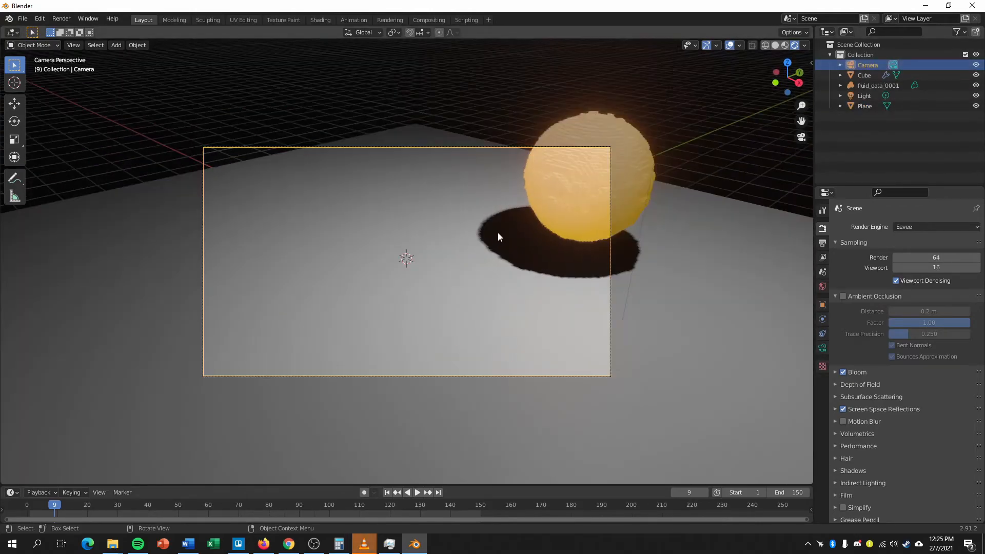
left_click(72, 45)
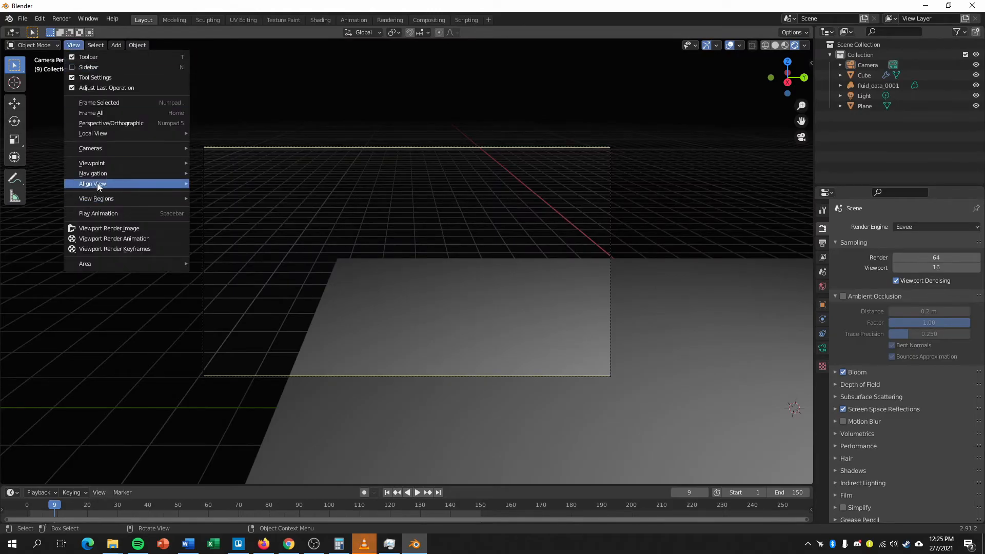
mouse_move(104, 175)
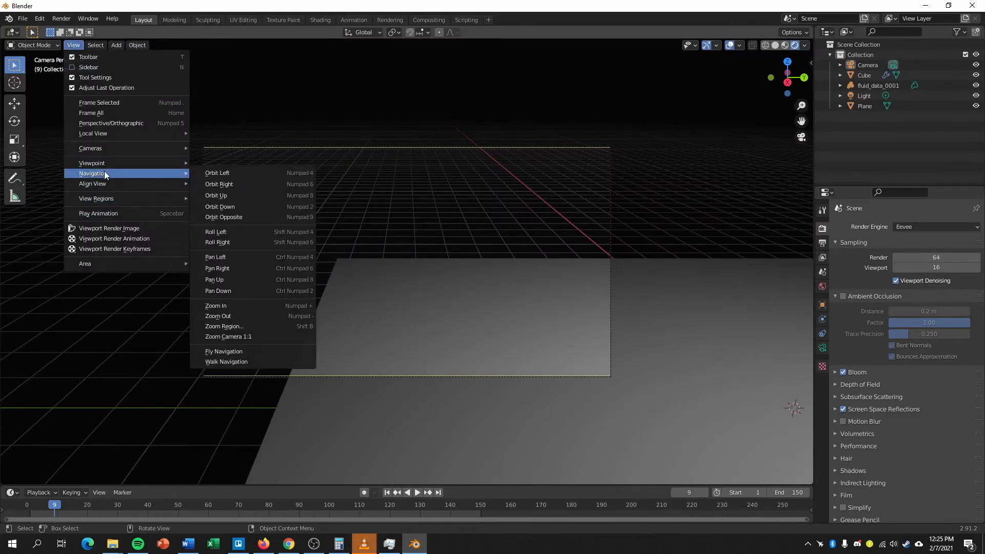
left_click(242, 364)
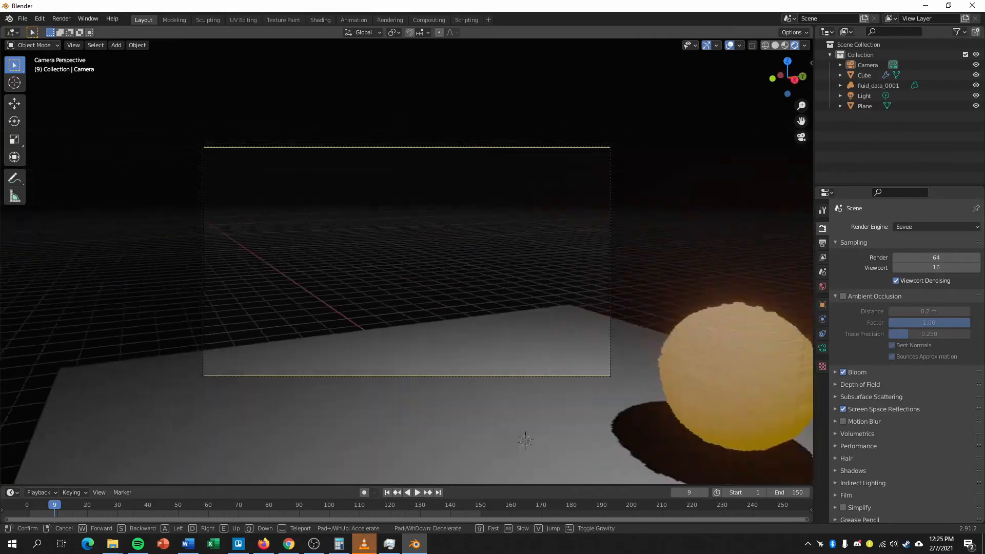
key("q")
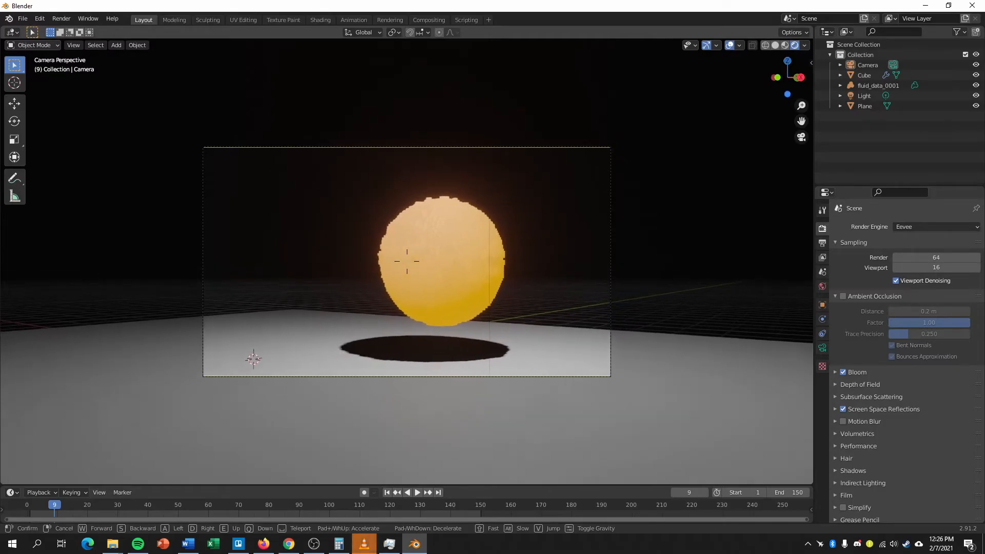
left_click(407, 261)
Go to frame 77 and use Walk Navigation to reframe the camera on the tall flame from a higher viewpoint.
left_click_drag(102, 499, 260, 502)
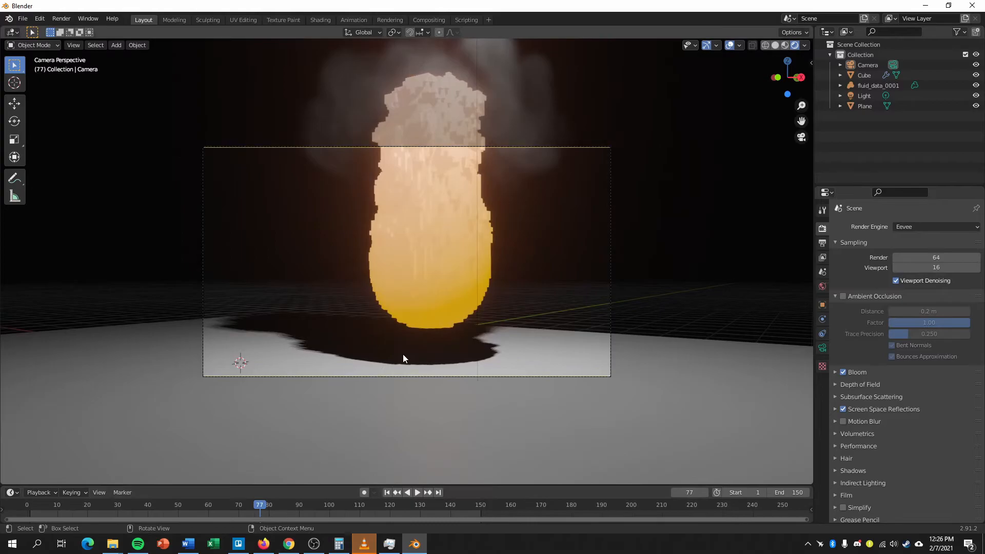
left_click(610, 245)
left_click(73, 45)
mouse_move(108, 173)
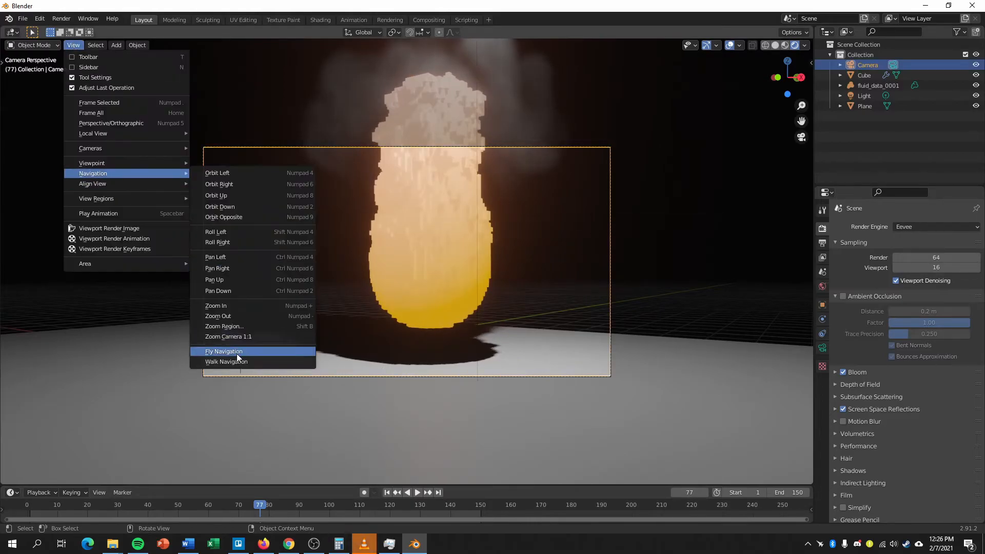
left_click(239, 361)
left_click(407, 261)
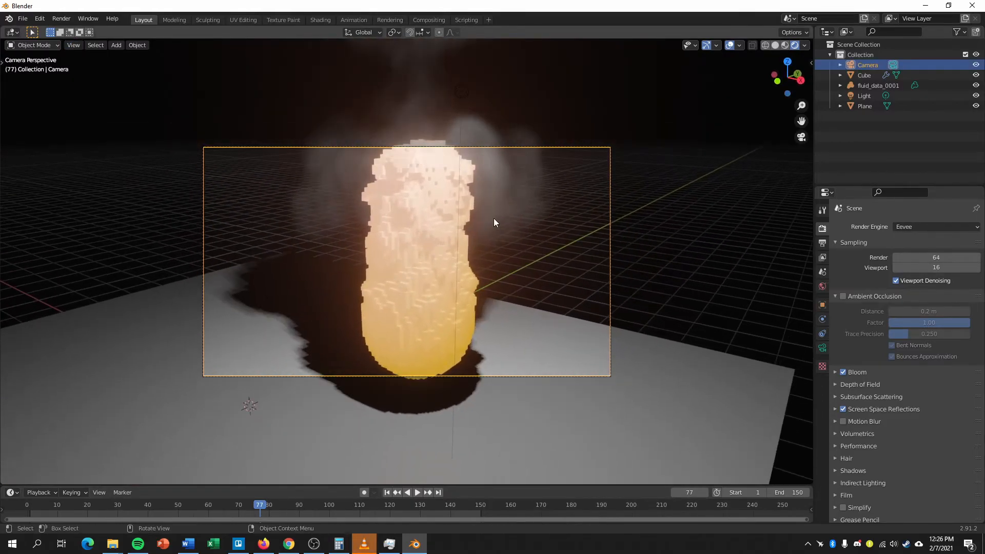
Use Walk Navigation to pull the camera back until the whole flame and its floor shadow sit in the frame.
left_click(73, 45)
left_click(226, 362)
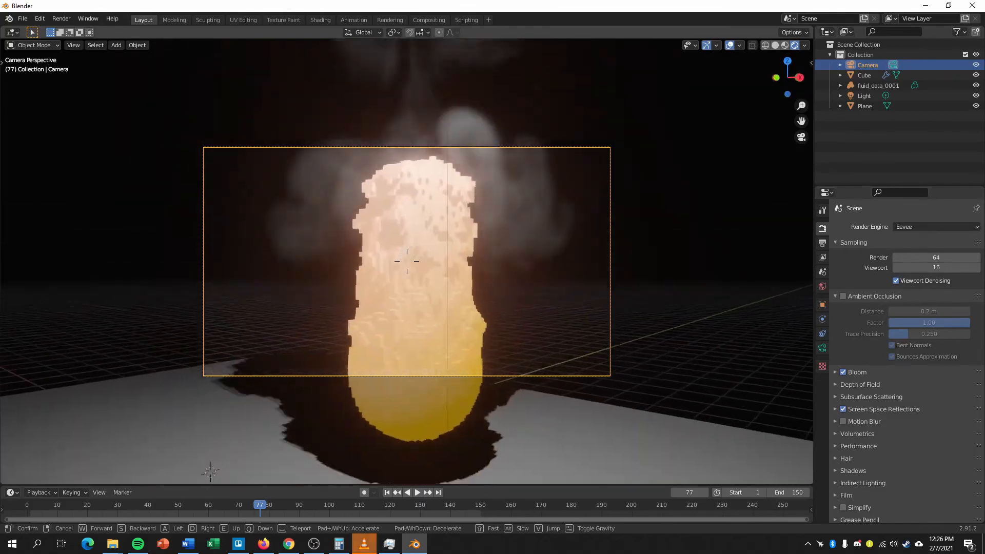
key("s")
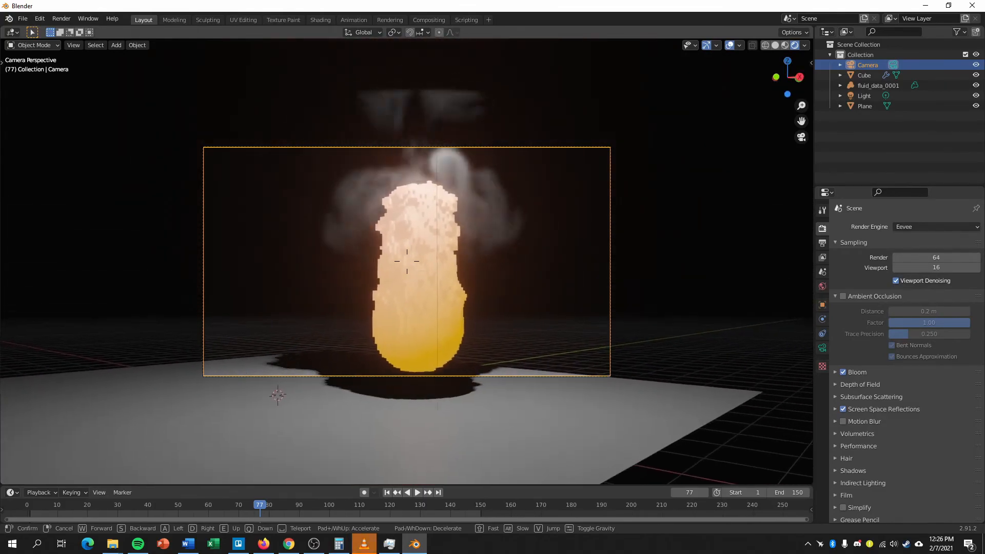
left_click(407, 261)
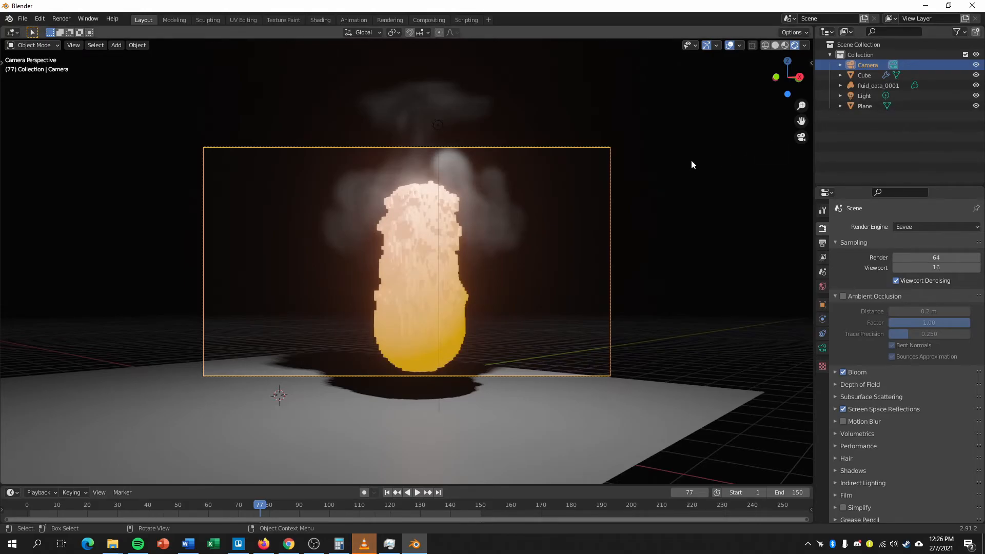
Leave the camera view, change the scene light to a Sun and set its strength to 6.
key("KP_0")
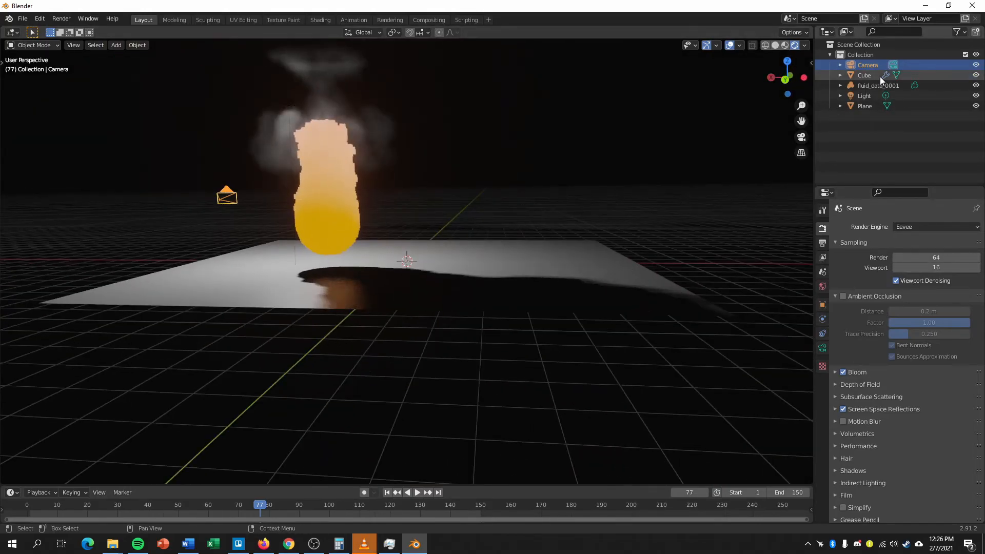
left_click(867, 97)
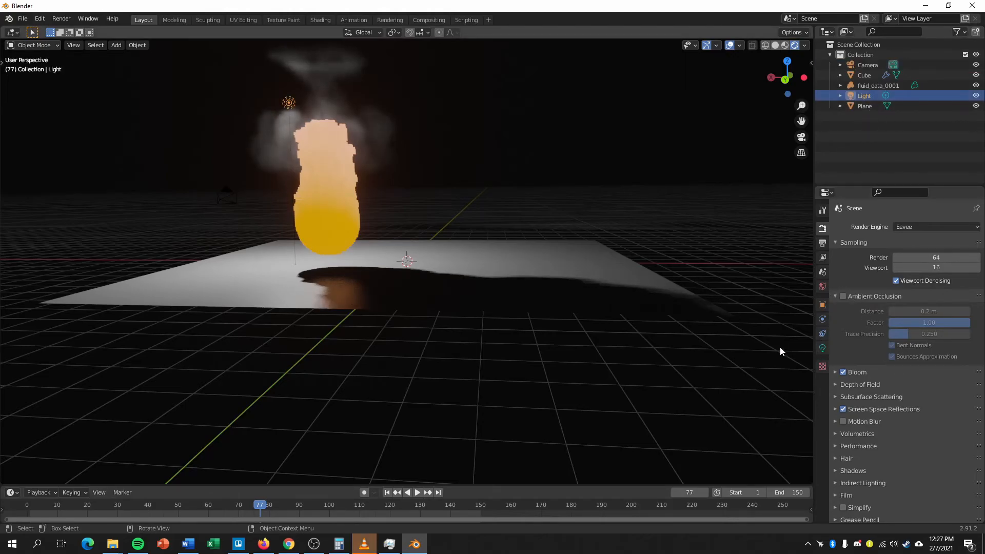
left_click(823, 348)
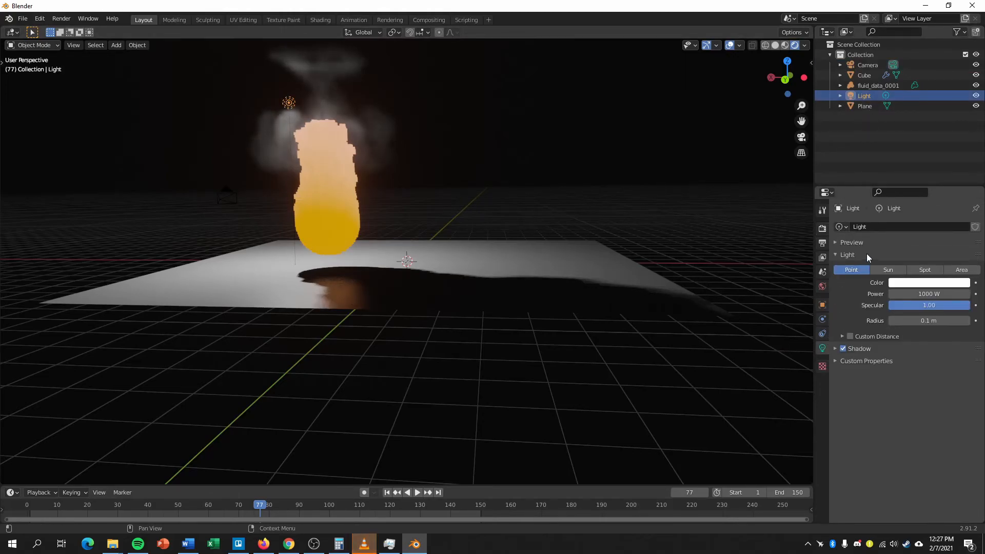
left_click(880, 270)
middle_click_drag(452, 246, 534, 274)
left_click(952, 295)
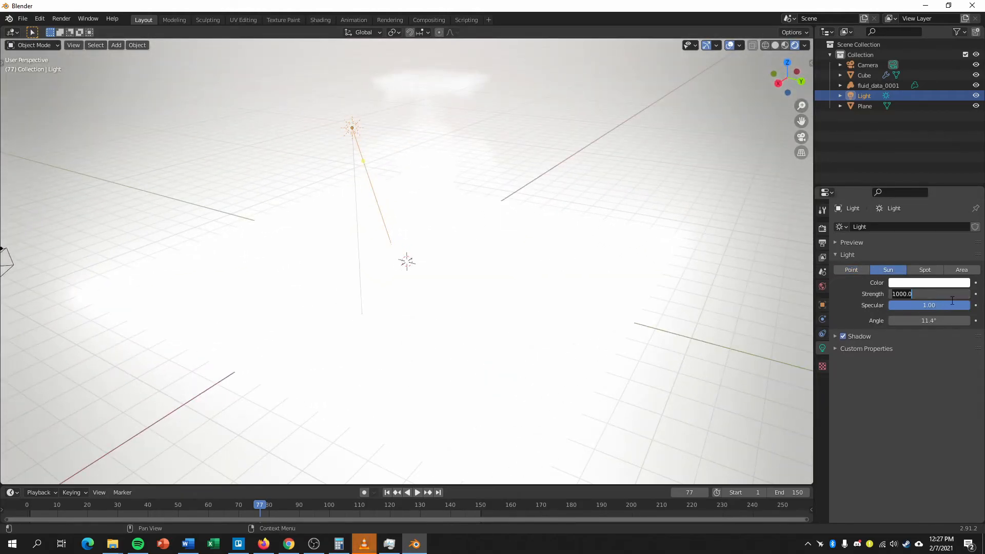
key("Return")
Move the sun light in the top view away from the flame, past the positive X edge of the floor plane.
middle_click_drag(556, 116, 570, 198)
key("KP_1")
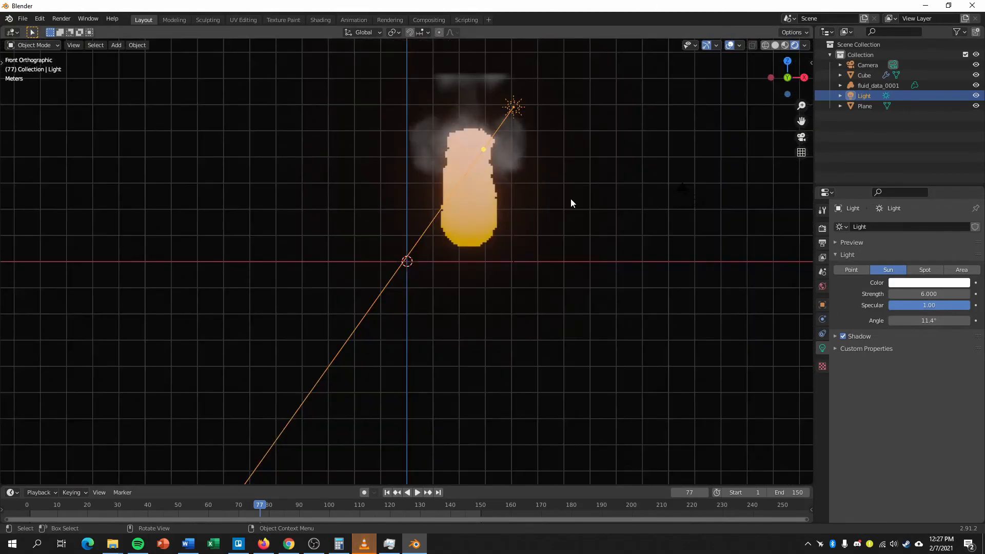
key("KP_7")
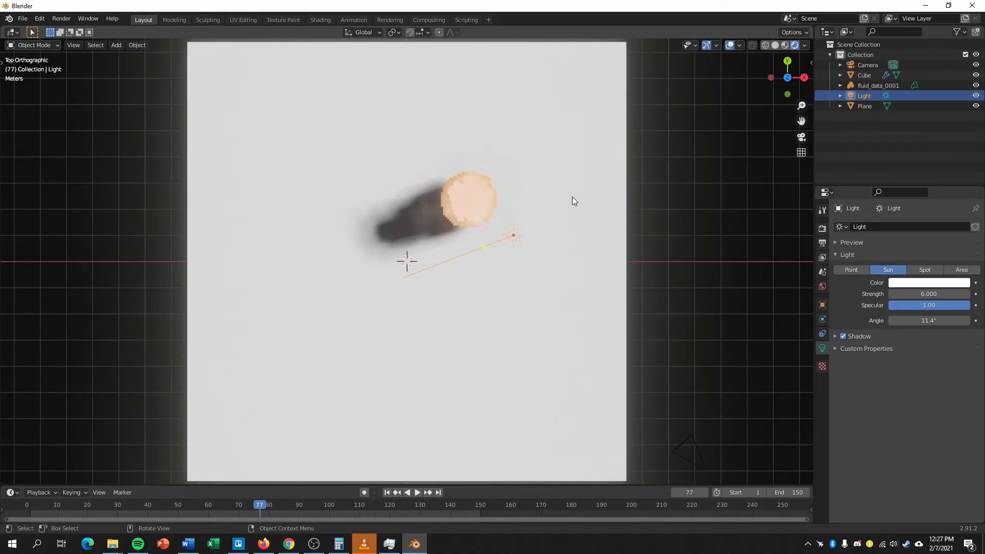
key("g")
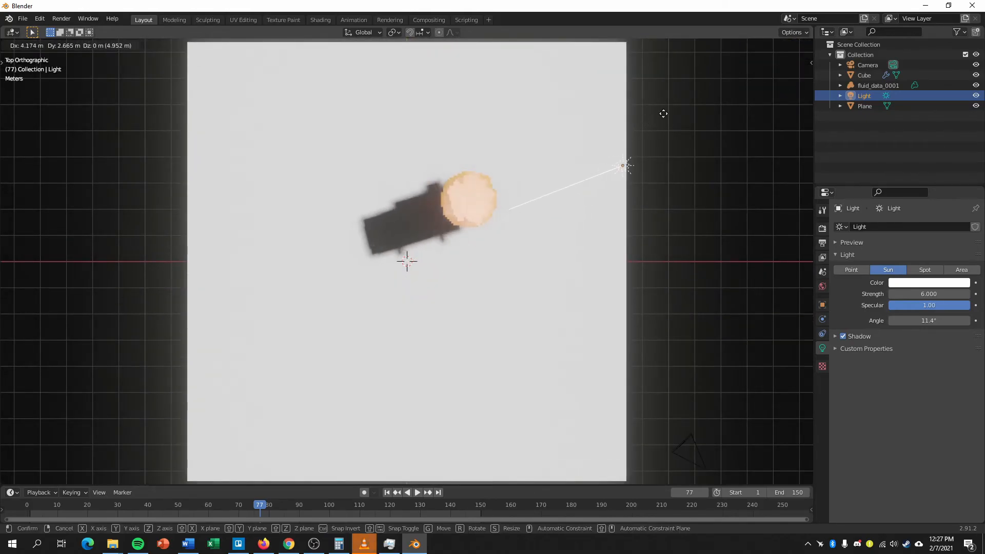
left_click(729, 94)
middle_click_drag(661, 190, 646, 134)
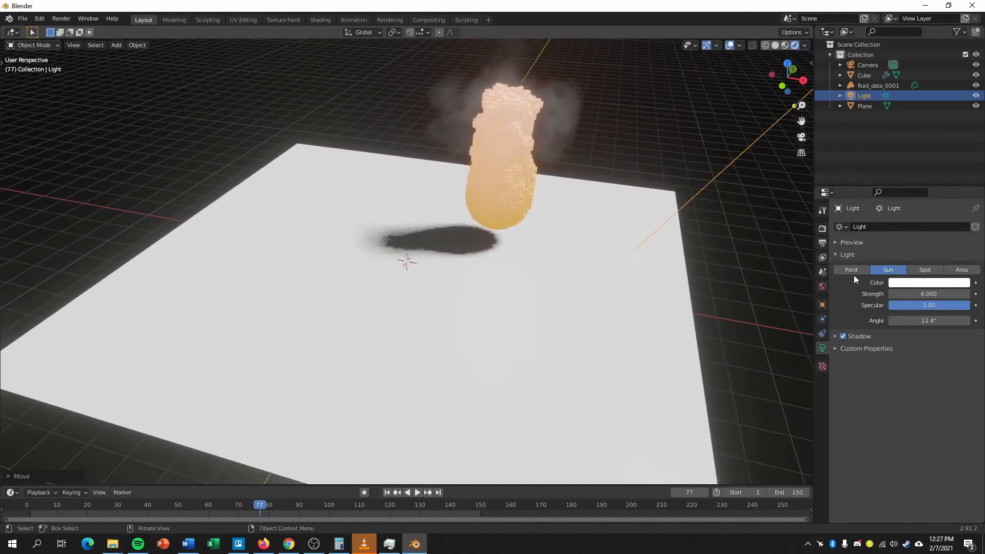
Try a sun strength of 2 and settle on a strength of 3.
left_click(934, 295)
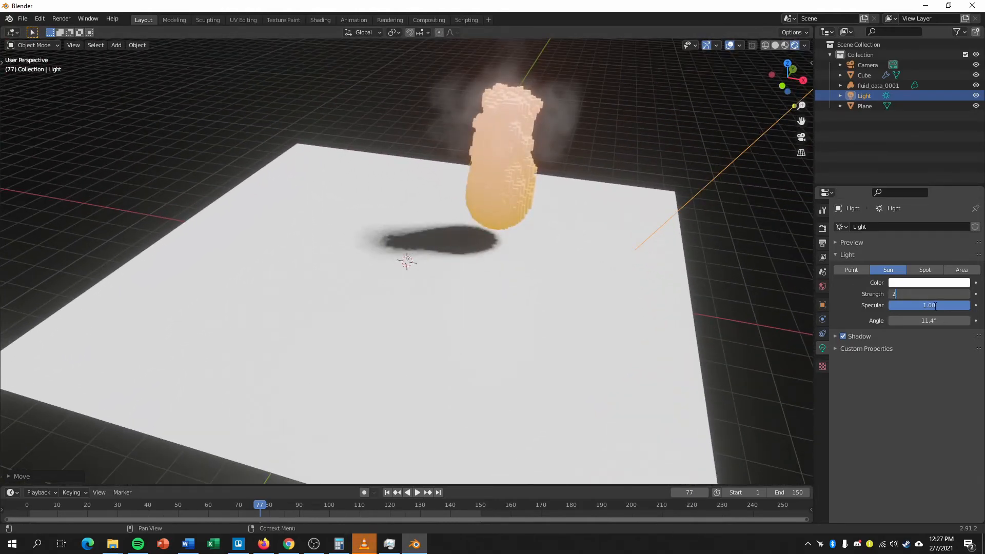
type("2")
key("Return")
middle_click_drag(658, 352, 713, 283)
left_click(952, 296)
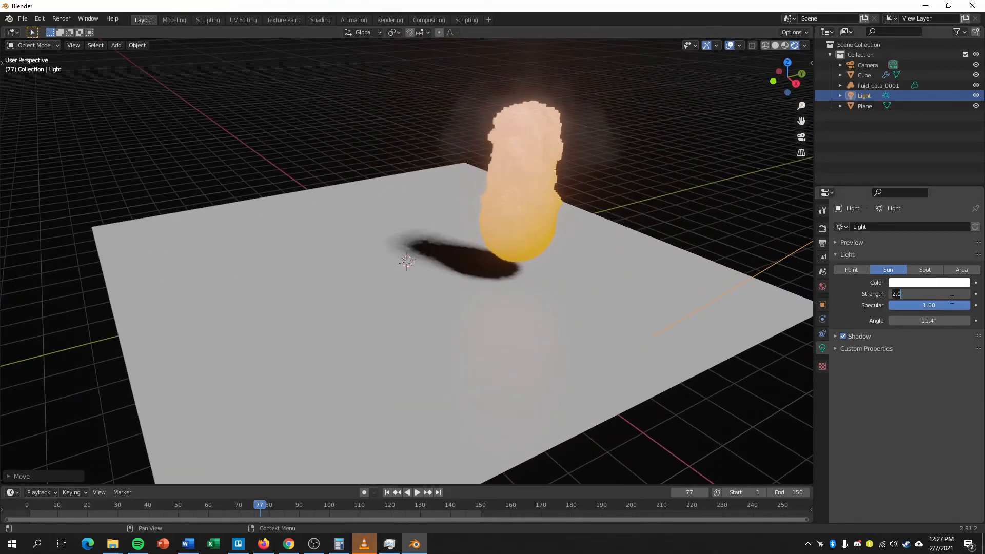
key("Return")
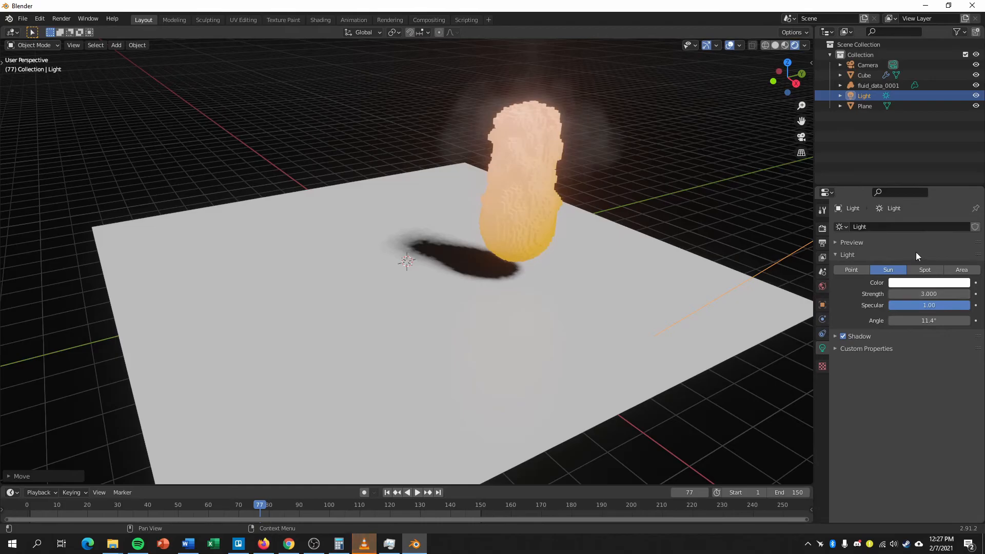
key("ctrl+s")
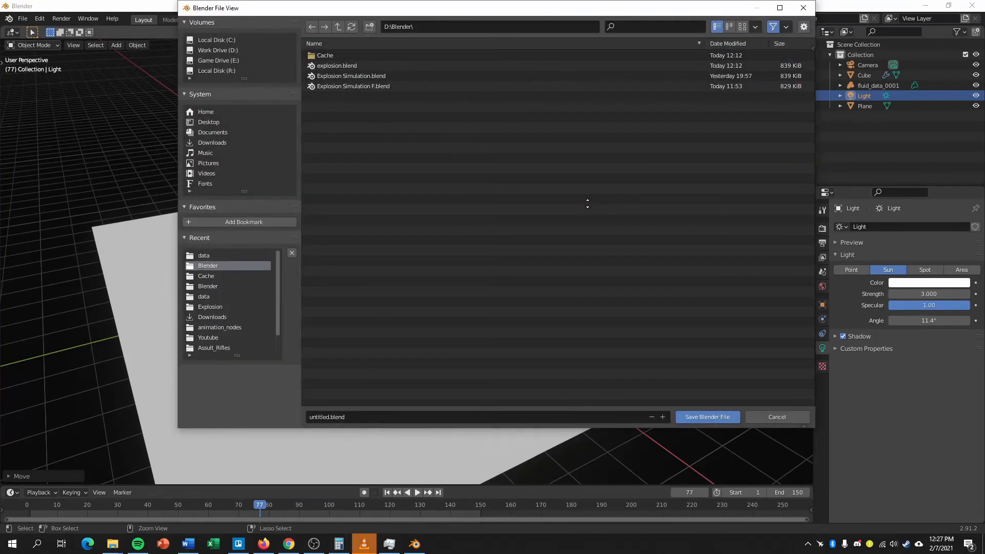
left_click(790, 414)
middle_click_drag(696, 354, 649, 374)
Set the render output folder to D:\Blender\, keeping the frame rate at 24 fps.
left_click(823, 243)
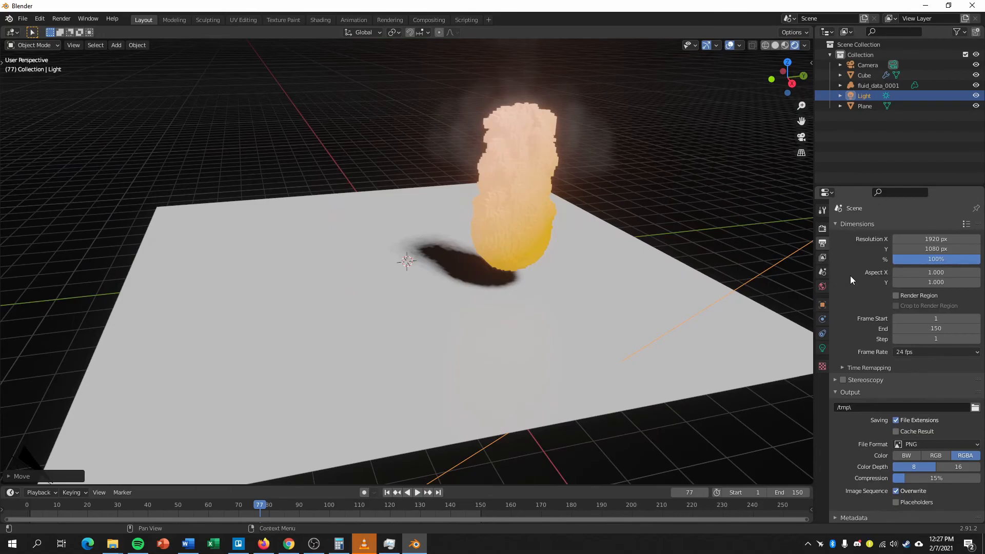
left_click(919, 351)
left_click(921, 351)
scroll(922, 351, "down", 1)
scroll(922, 343, "up", 1)
scroll(898, 370, "down", 1)
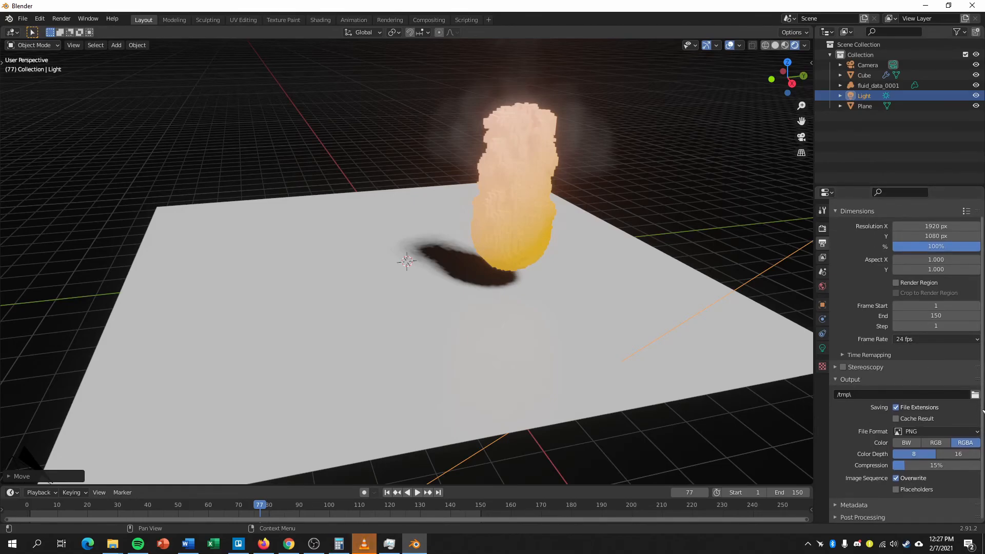
left_click(975, 395)
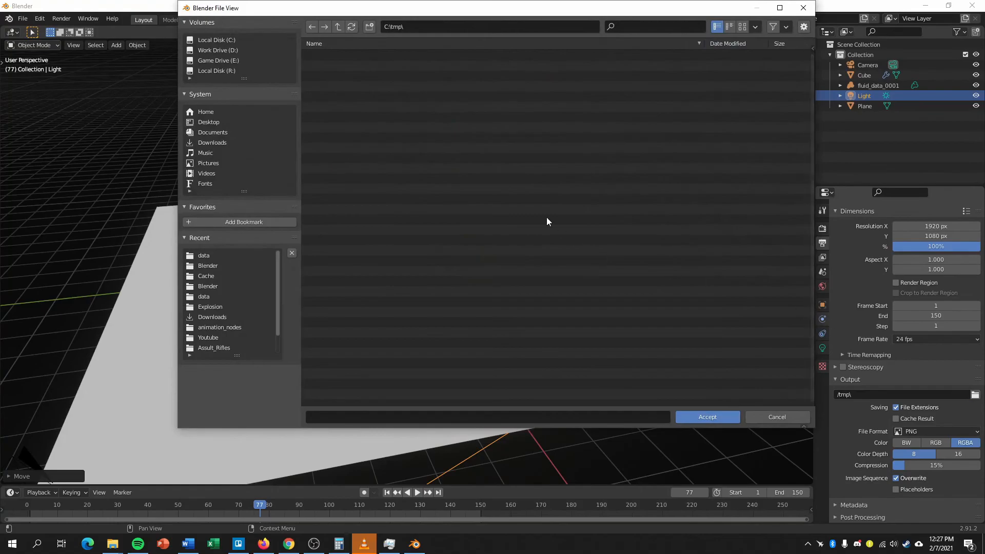
left_click(223, 49)
double_click(329, 78)
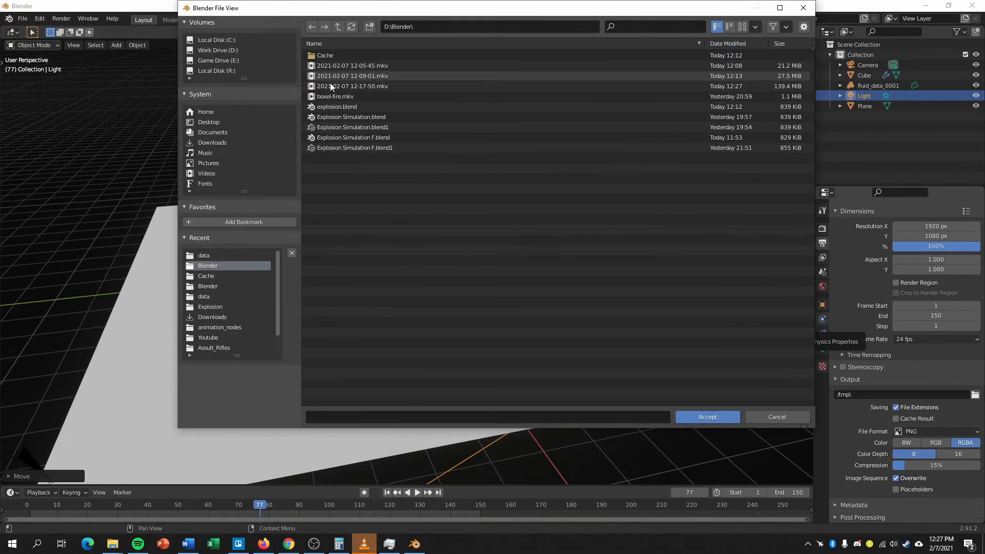
left_click(708, 417)
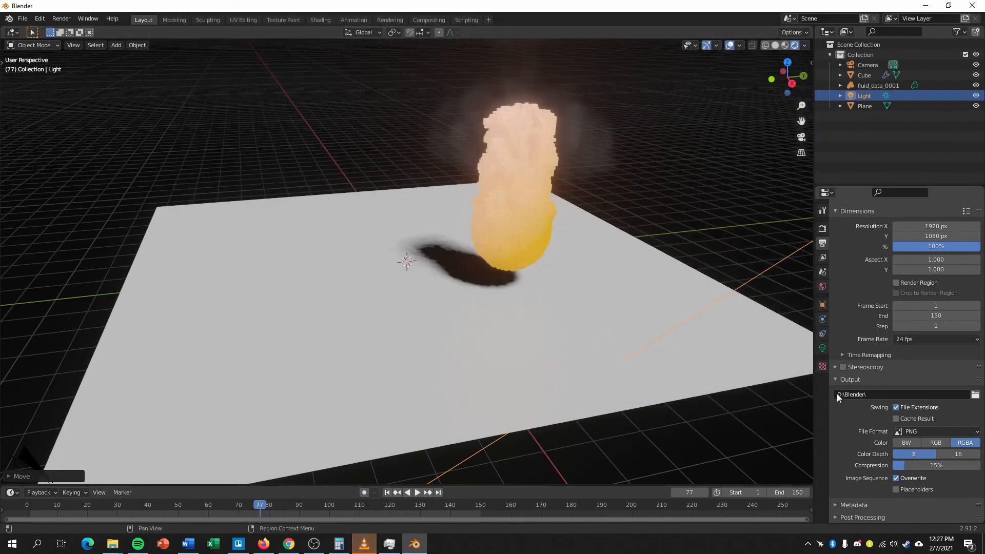
Set the output file format to FFmpeg video with an MPEG-4 container.
left_click(952, 433)
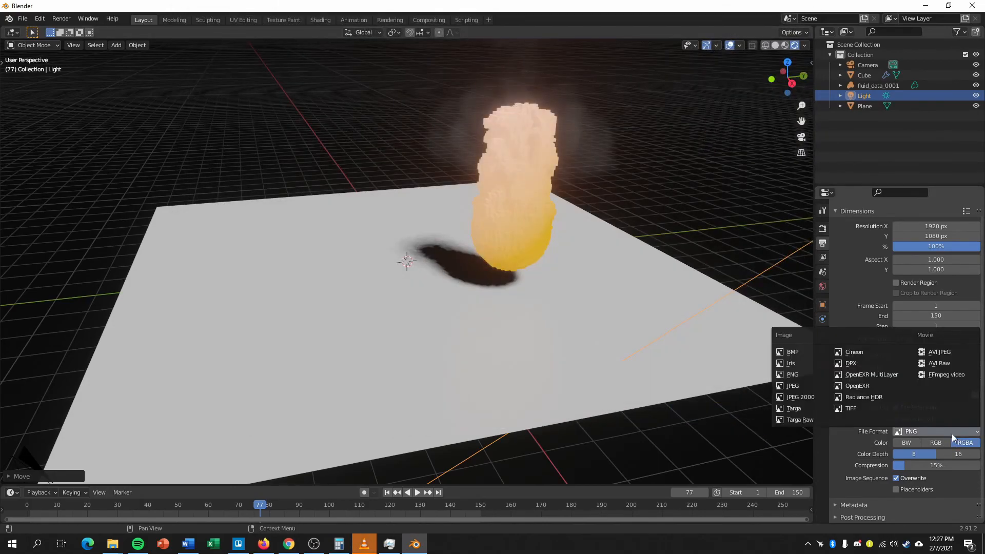
left_click(933, 375)
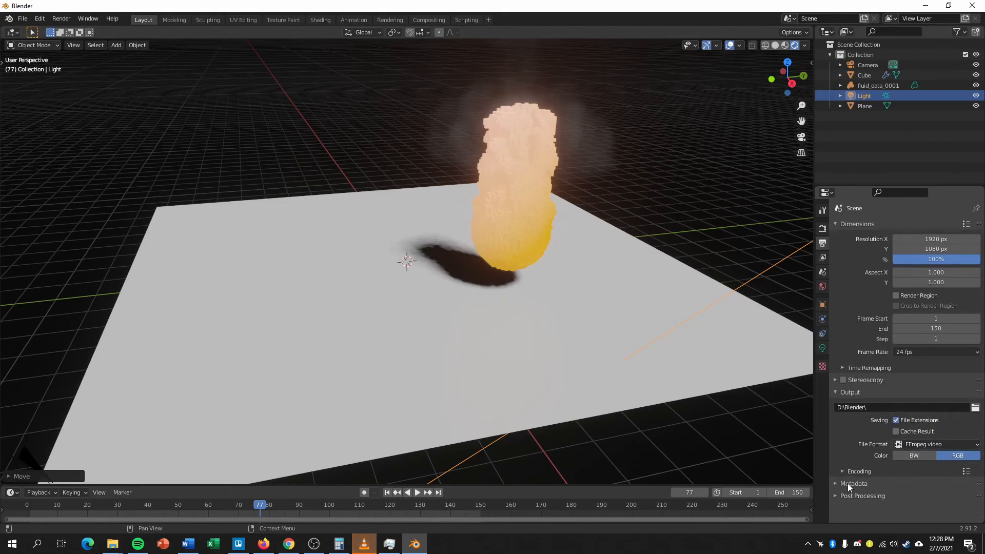
left_click(857, 472)
scroll(867, 472, "down", 3)
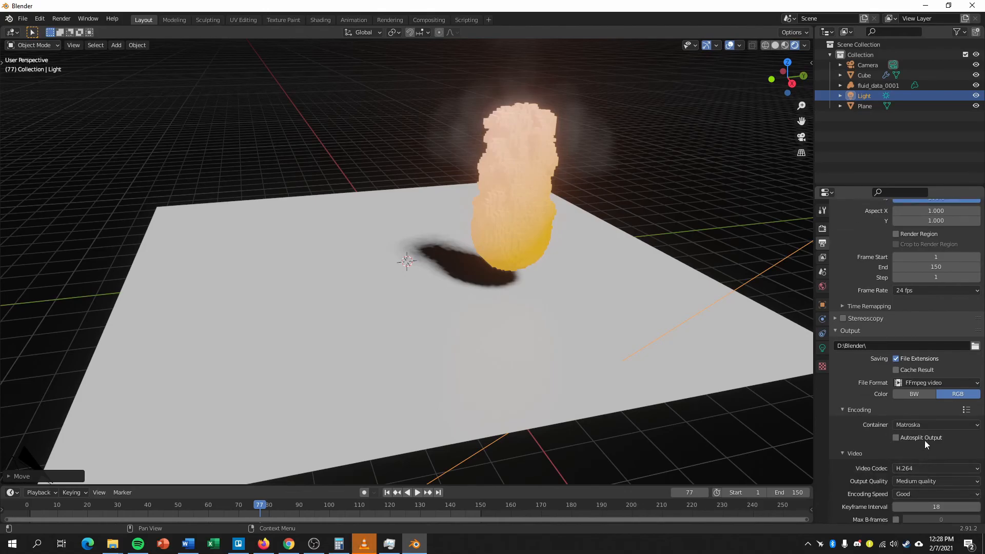
left_click(932, 424)
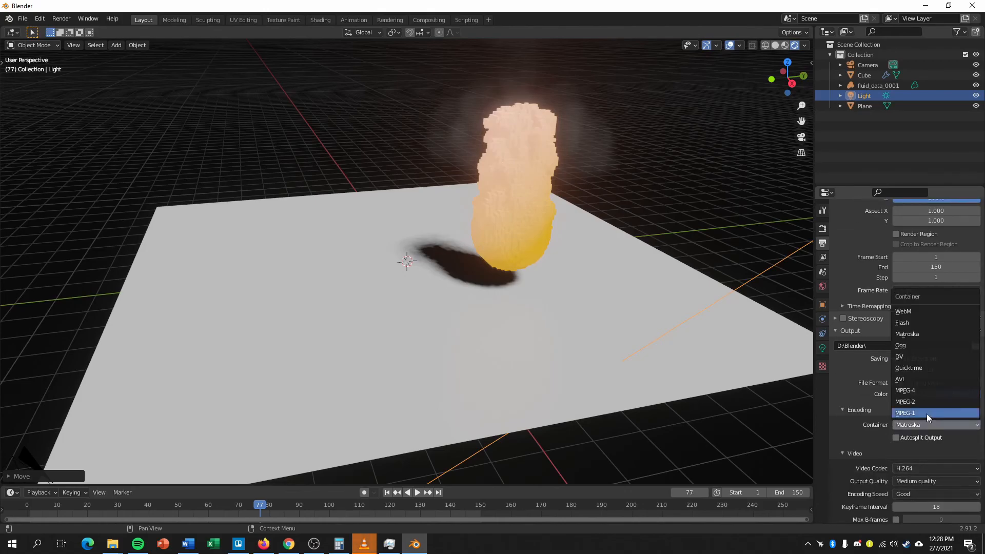
left_click(911, 391)
scroll(882, 436, "down", 3)
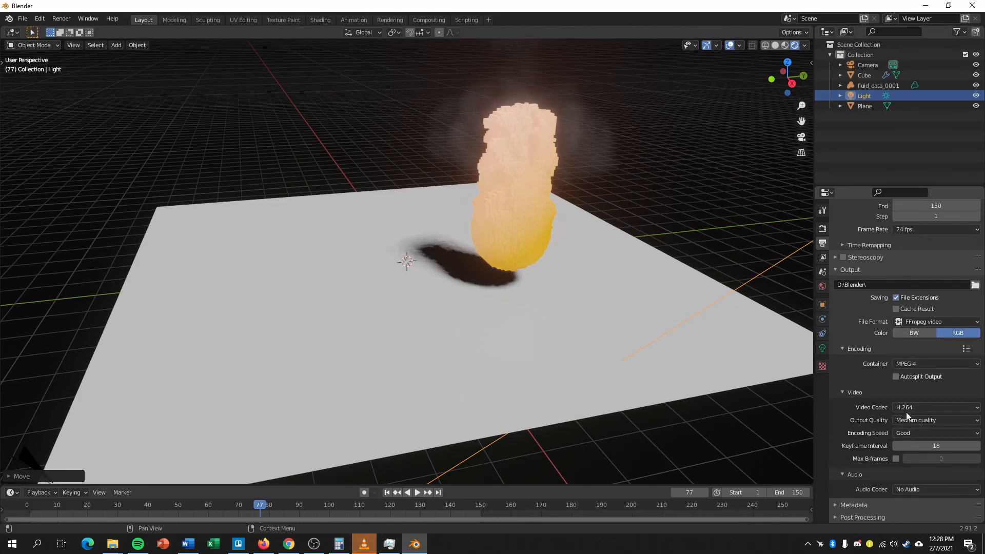
scroll(879, 466, "up", 6)
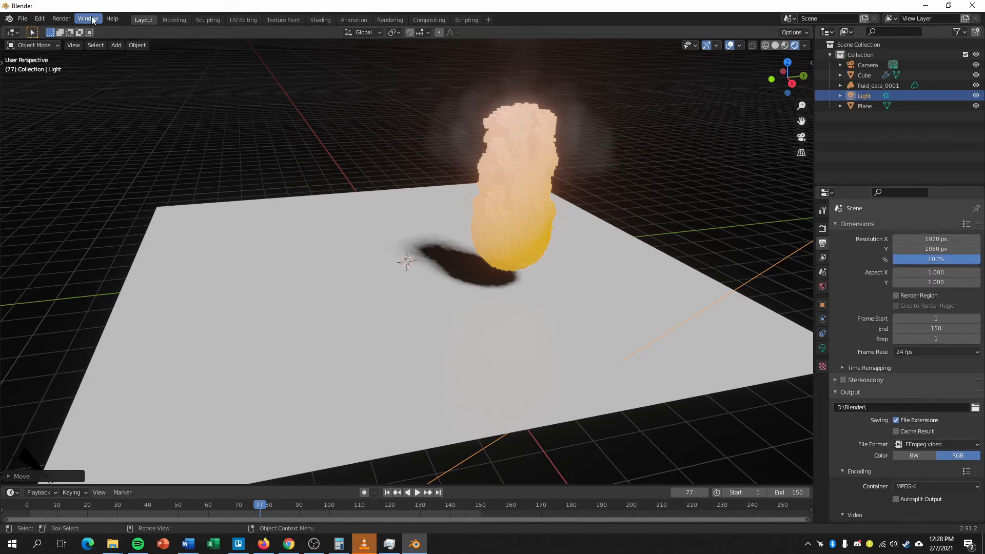
Render the full animation from frame 1.
left_click(63, 19)
left_click(87, 41)
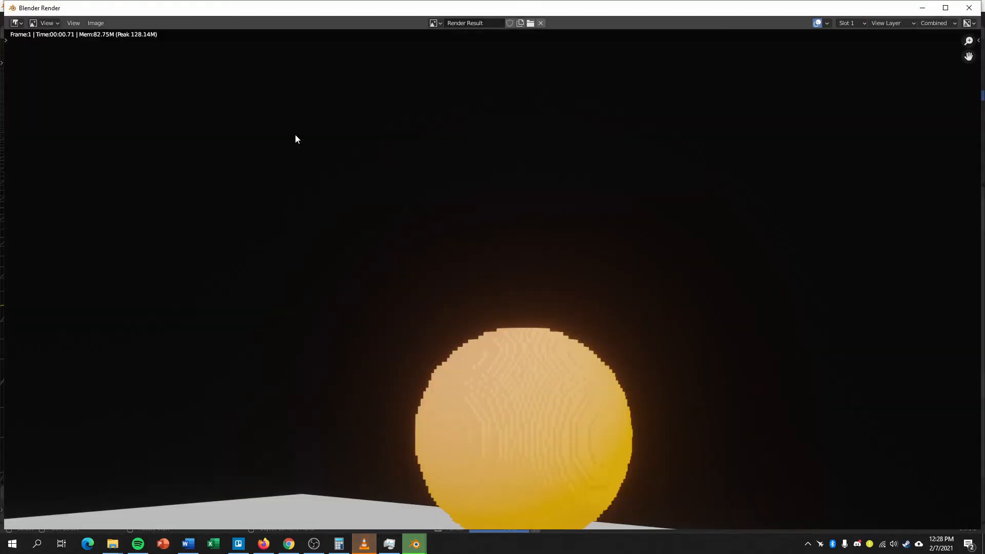